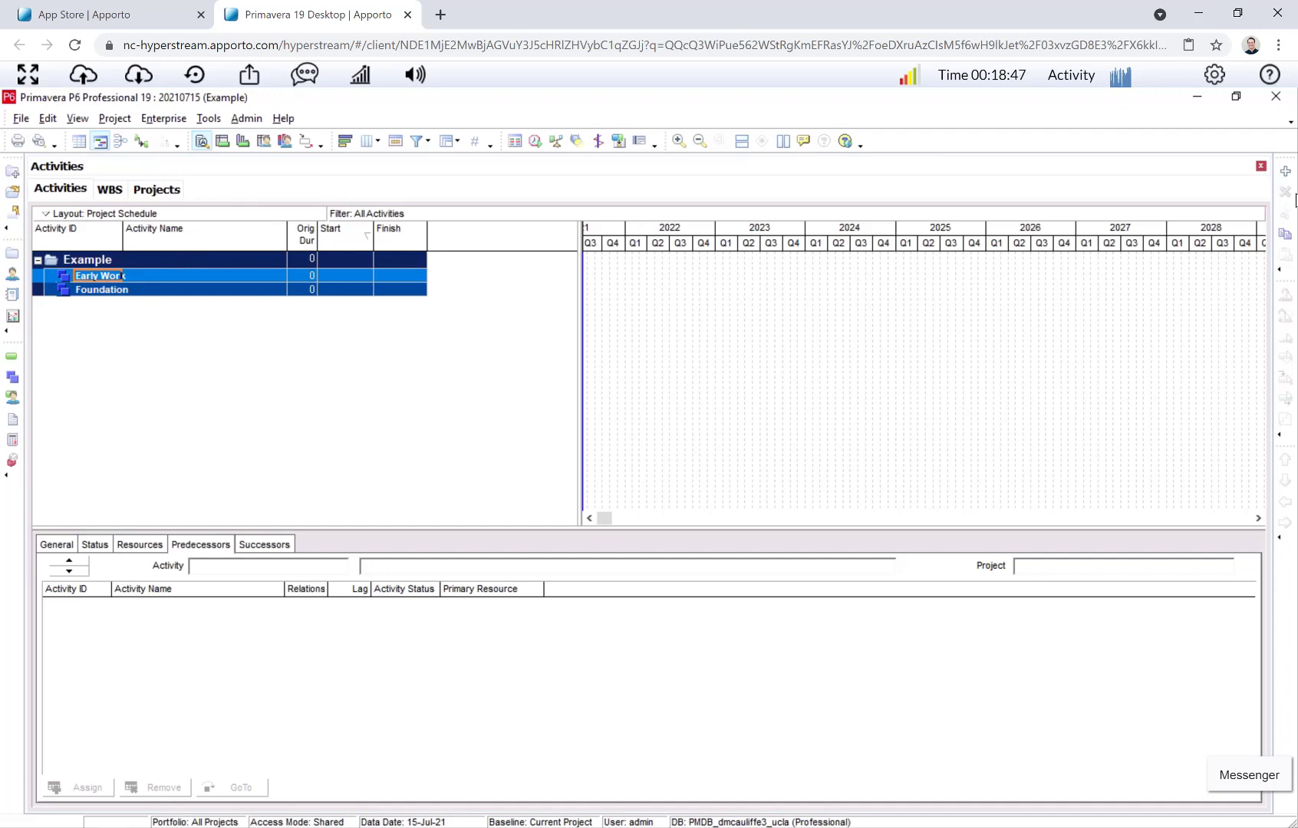
Step: Select and edit the Early Work WBS name in the Example project, then confirm it
{"action": "left_click", "coordinate": [122, 273]}
{"action": "double_click", "coordinate": [83, 273]}
{"action": "key", "text": "End"}
{"action": "left_click", "coordinate": [328, 279]}
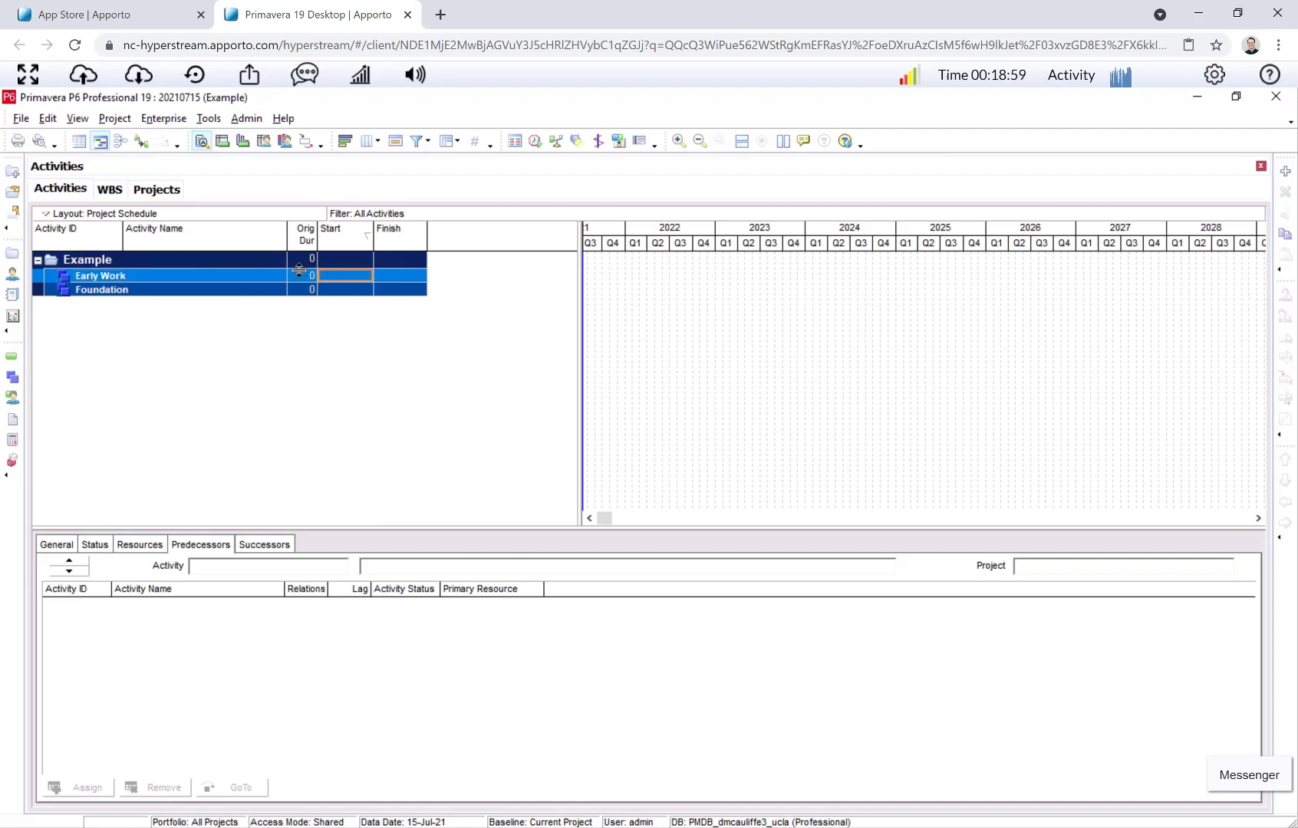
Step: Add a new activity under Early Work named Mobilize with an original duration of 1 day
{"action": "left_click", "coordinate": [1286, 172]}
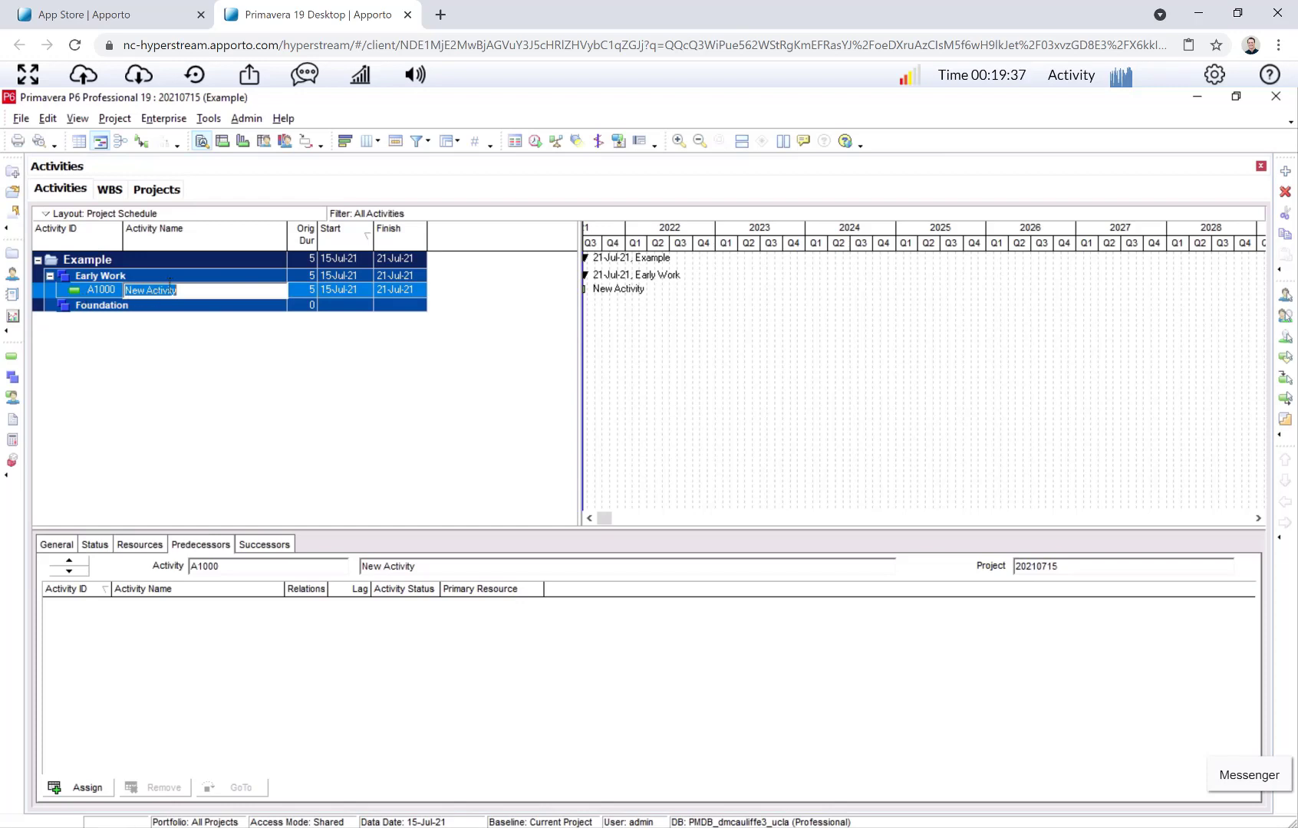
{"action": "type", "text": "Mobilize"}
{"action": "key", "text": "Tab"}
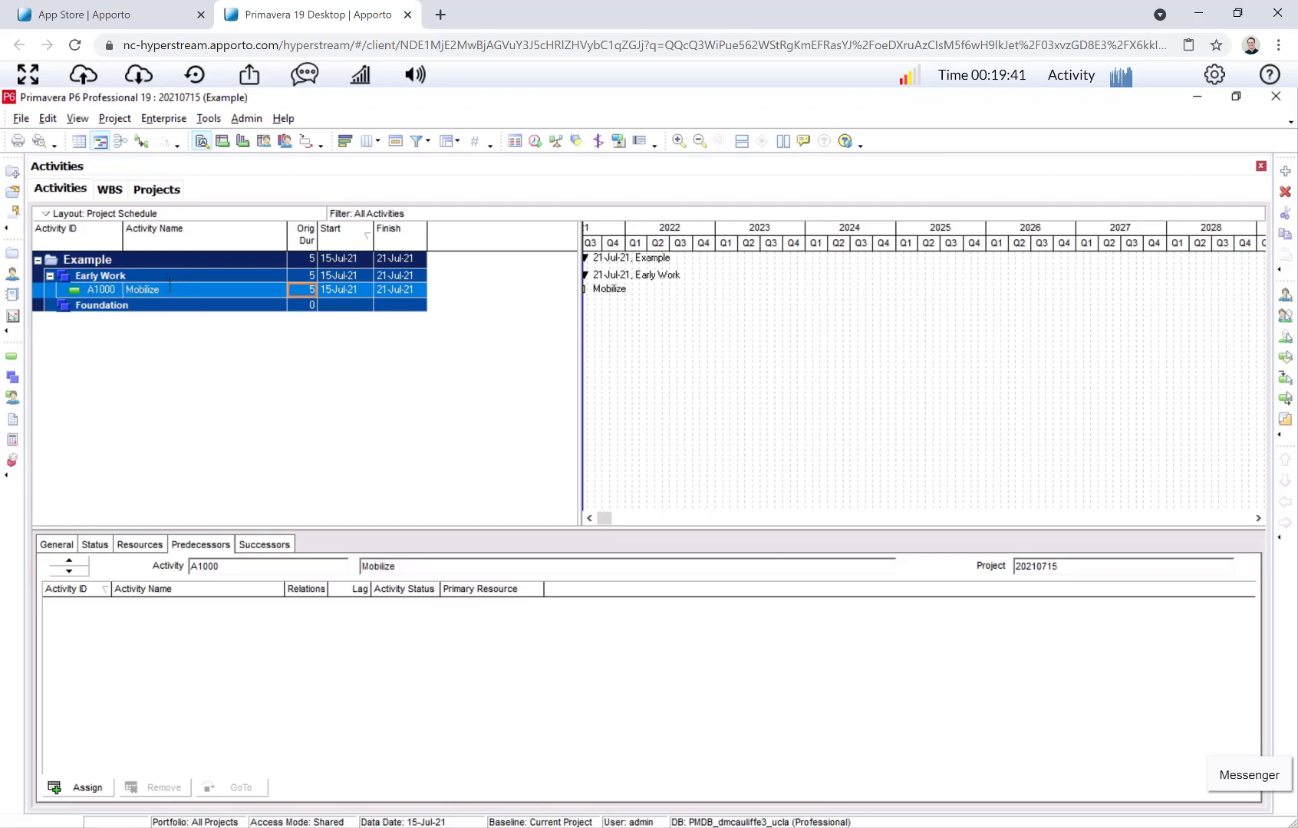
{"action": "type", "text": "1"}
{"action": "key", "text": "Return"}
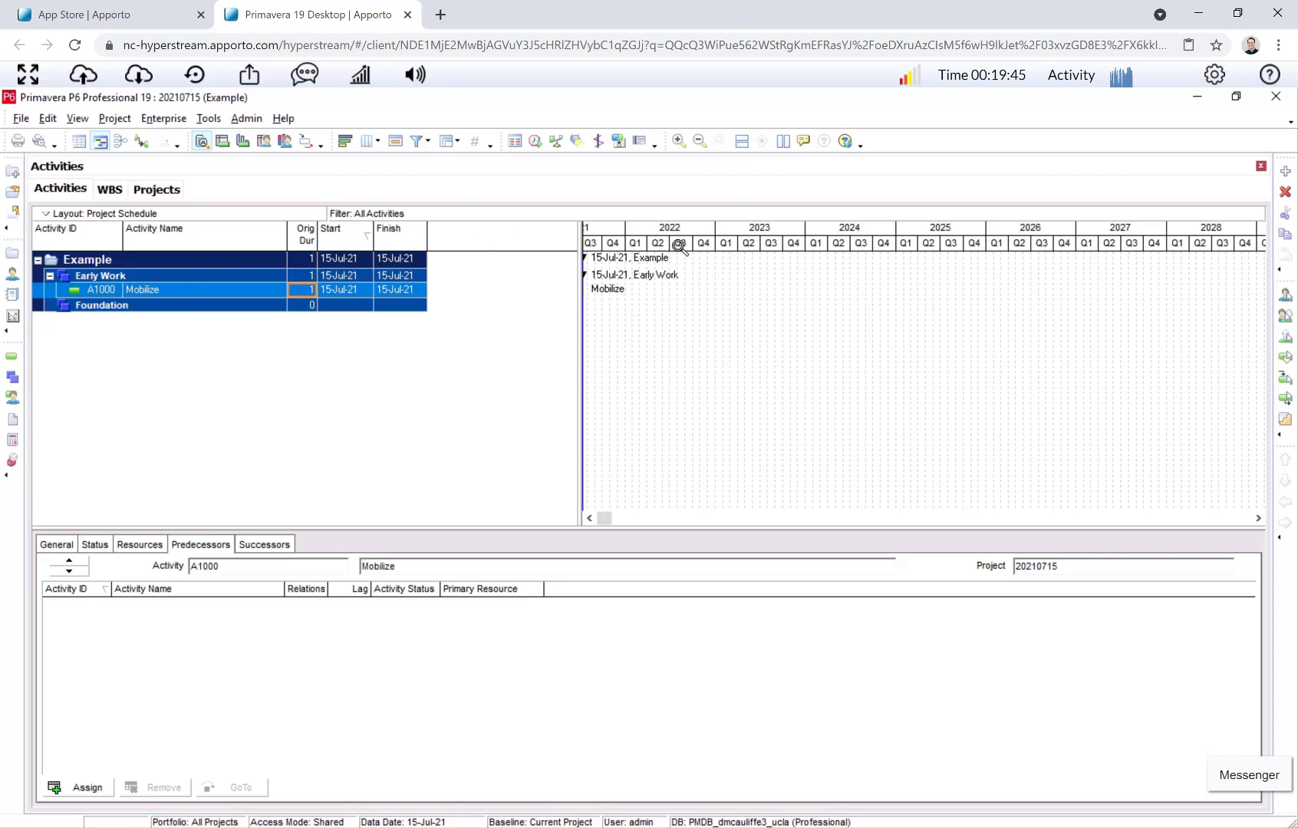
Step: Set the Gantt timescale date interval to Week/Day 1 and widen the day columns
{"action": "right_click", "coordinate": [676, 249]}
{"action": "left_click", "coordinate": [732, 317]}
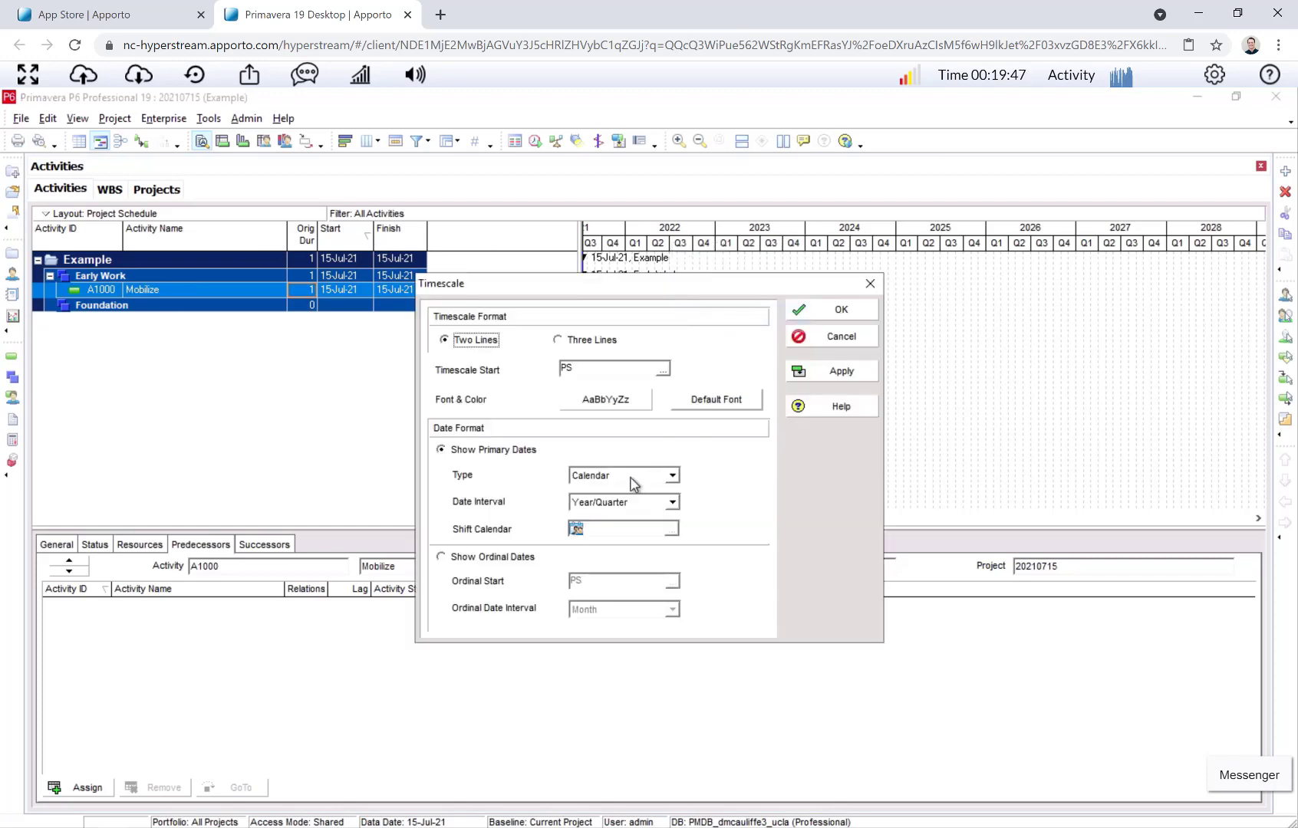
{"action": "left_click", "coordinate": [625, 502]}
{"action": "left_click", "coordinate": [696, 523]}
{"action": "left_click", "coordinate": [837, 309]}
{"action": "left_click_drag", "start_coordinate": [791, 240], "coordinate": [839, 234]}
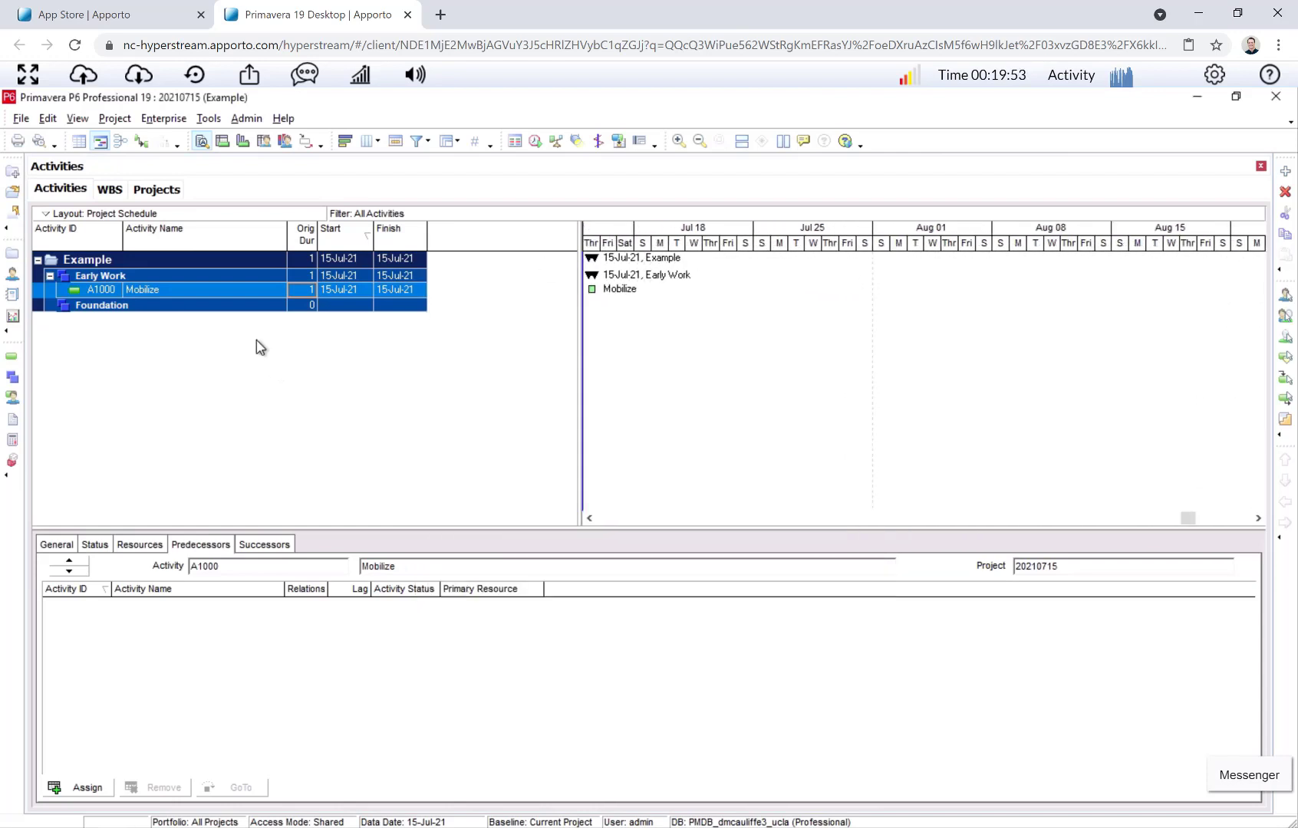
{"action": "left_click", "coordinate": [192, 288]}
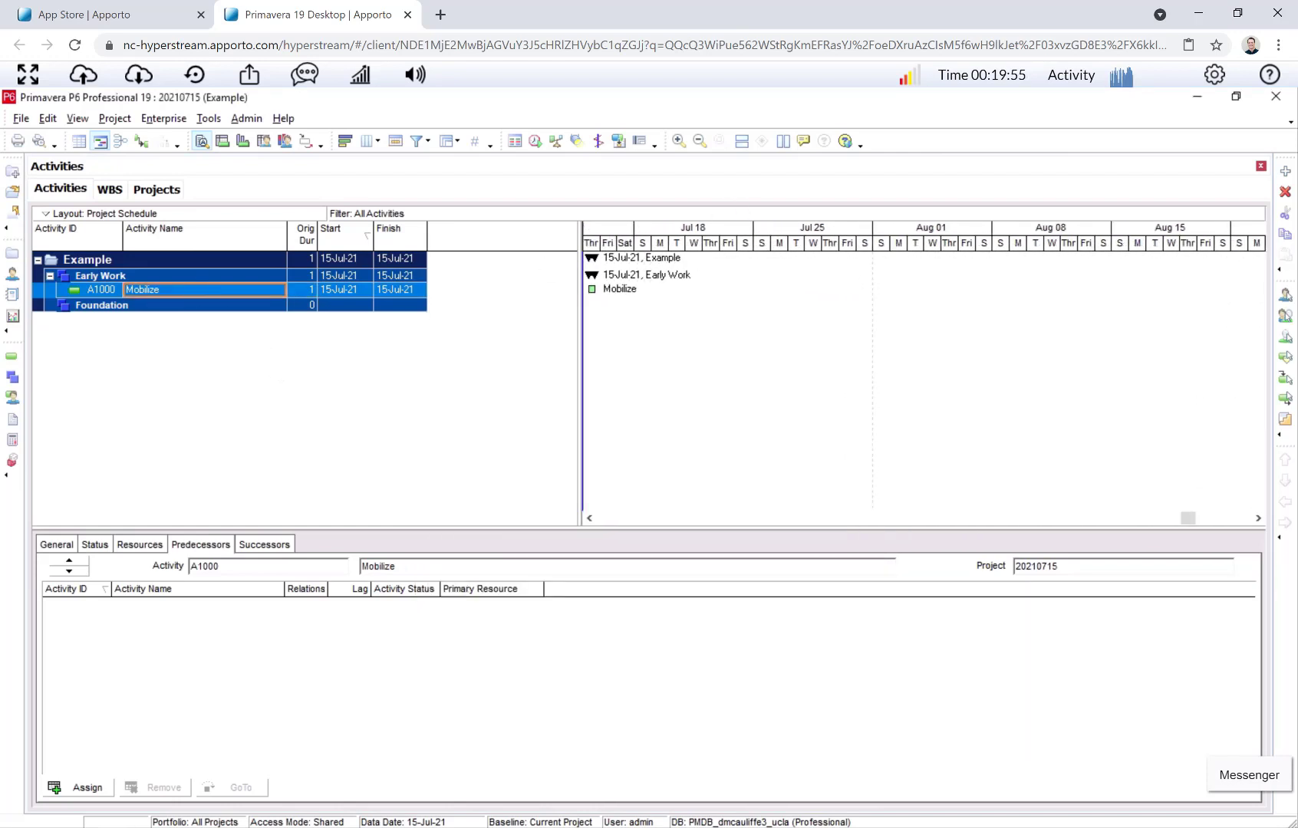
Step: Add activity Deliver Piles under Early Work with a 4-day original duration
{"action": "left_click", "coordinate": [1285, 171]}
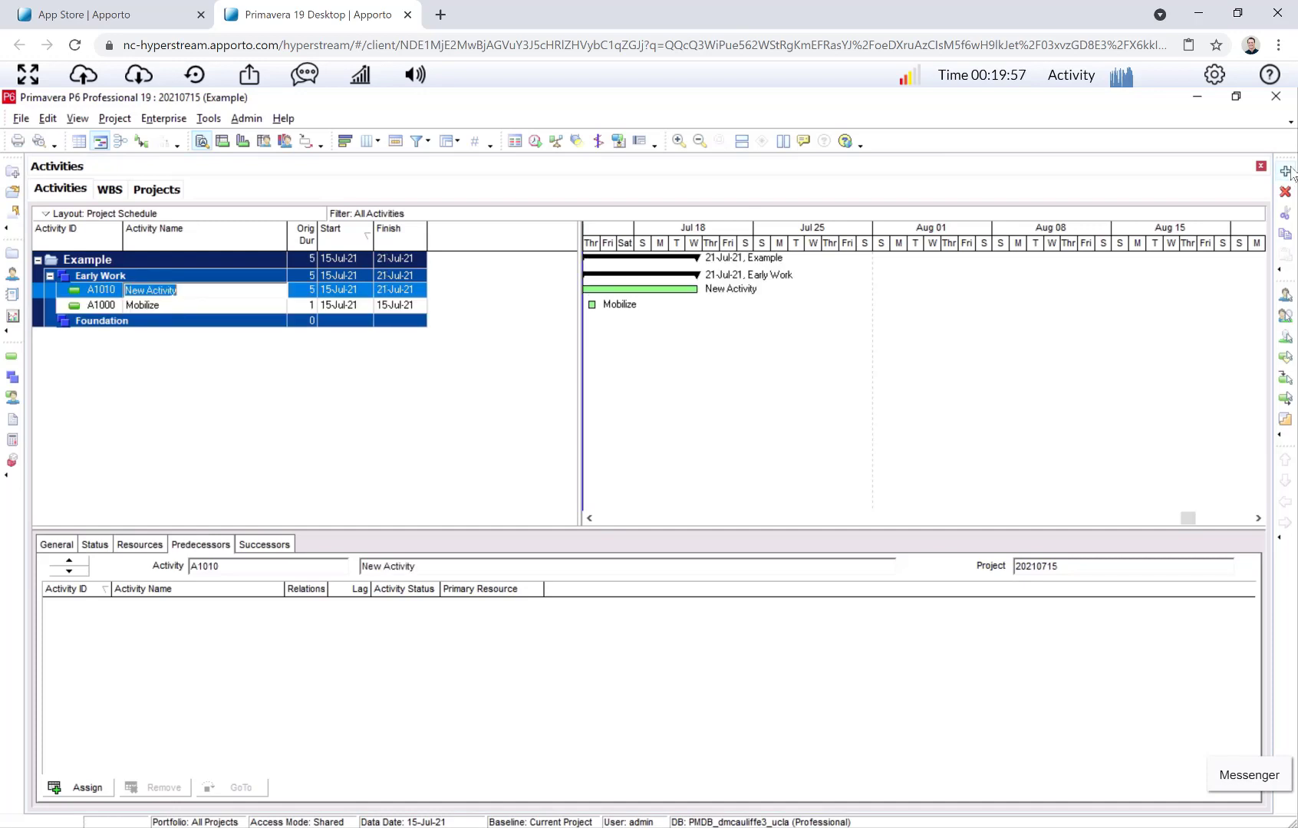
{"action": "type", "text": "Deliver"}
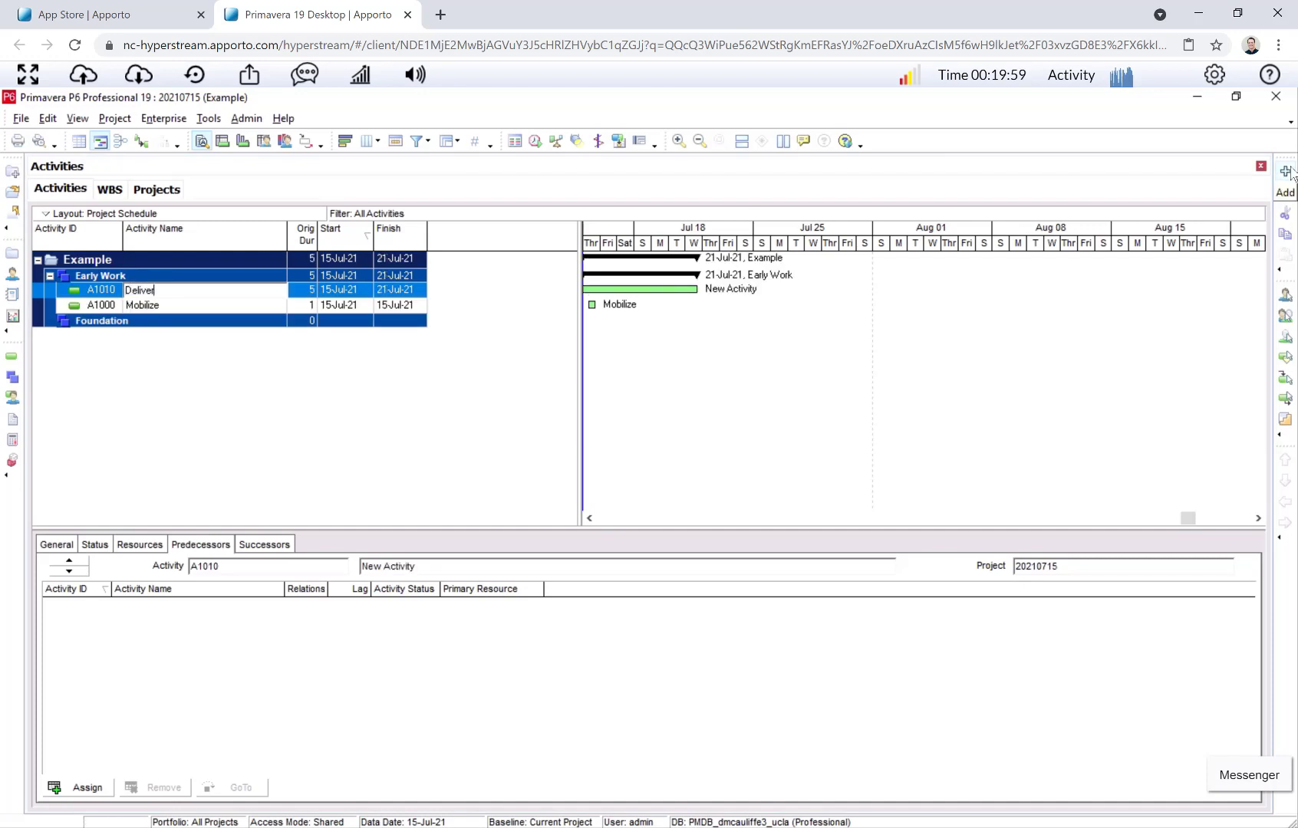
{"action": "type", "text": " Piles"}
{"action": "key", "text": "Tab"}
{"action": "type", "text": "4"}
{"action": "key", "text": "Return"}
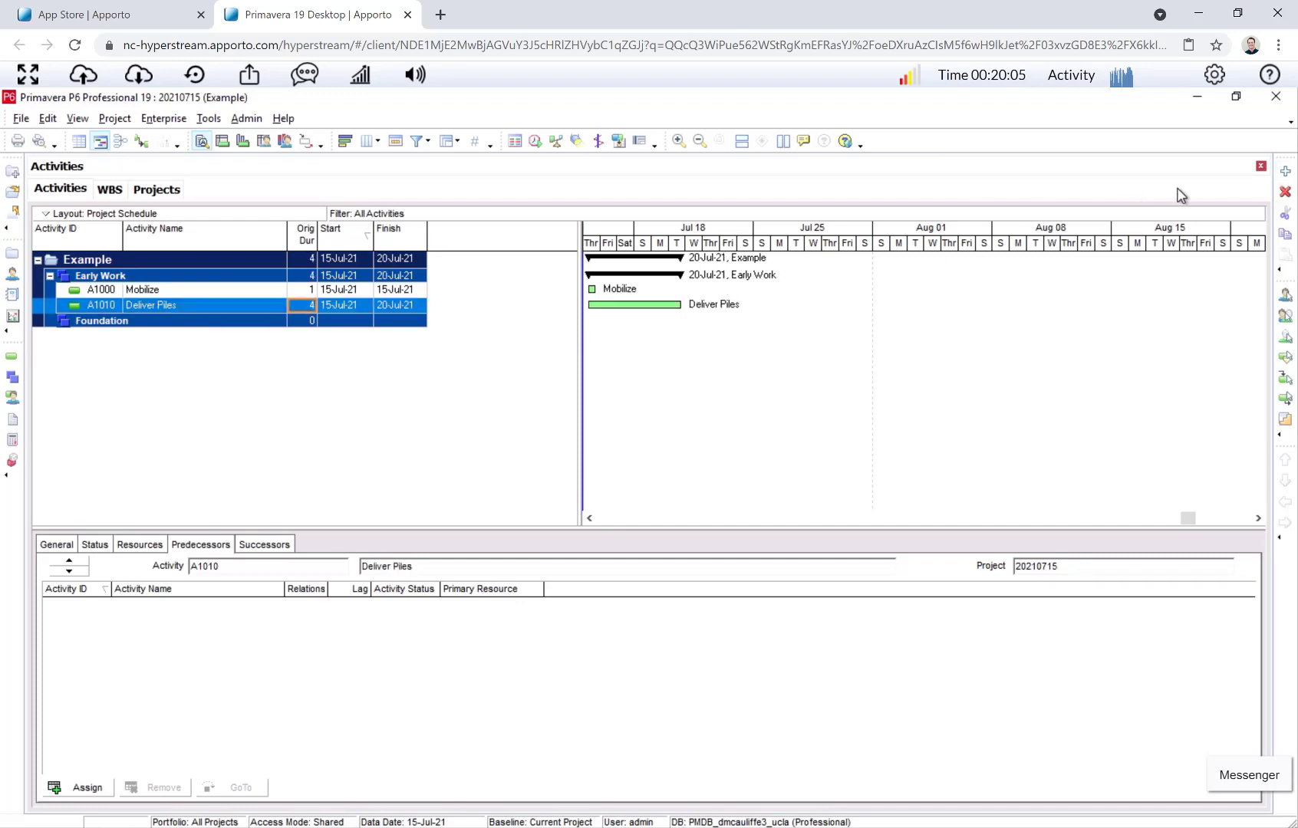
Step: Add activity Excavate with an 8-day original duration
{"action": "left_click", "coordinate": [1284, 171]}
{"action": "key", "text": "Return"}
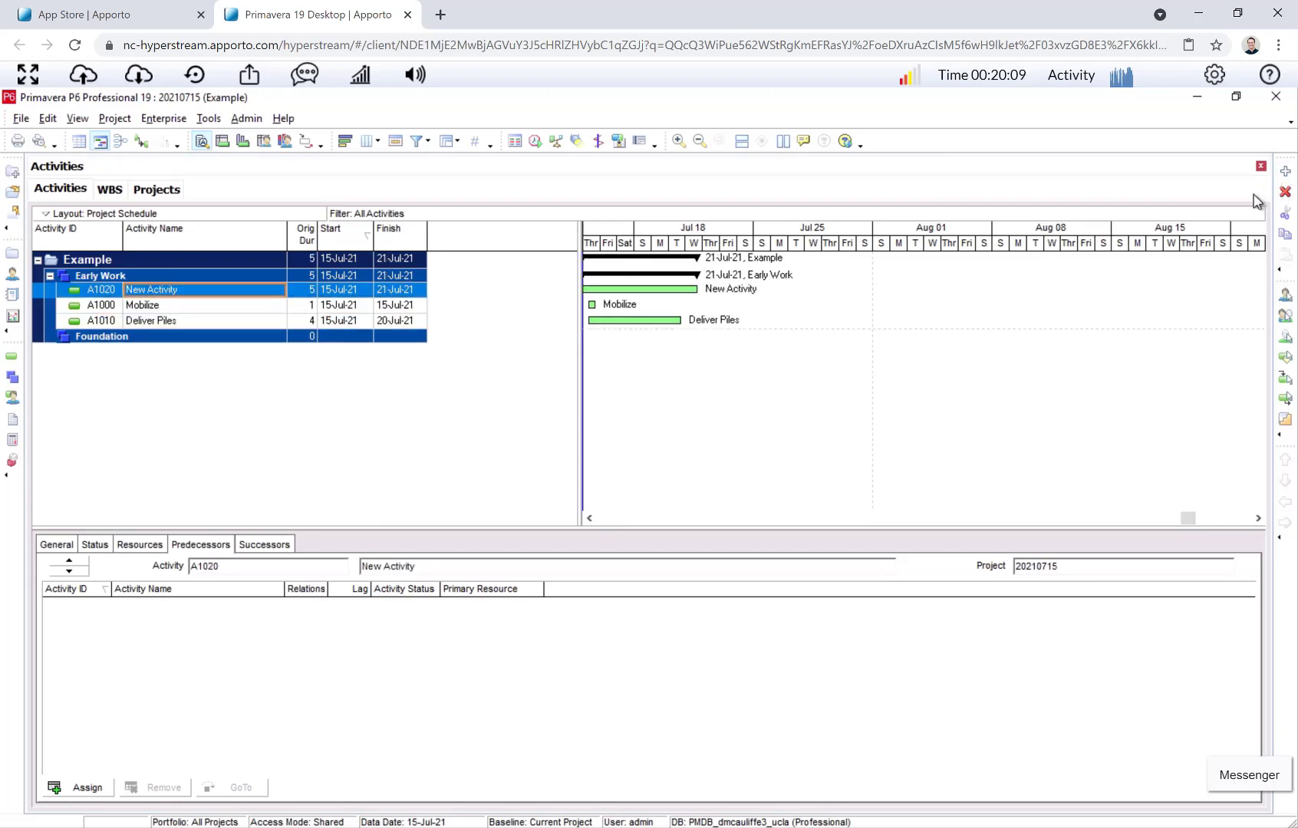
{"action": "type", "text": "Excavate"}
{"action": "key", "text": "Tab"}
{"action": "type", "text": "8"}
{"action": "key", "text": "Tab"}
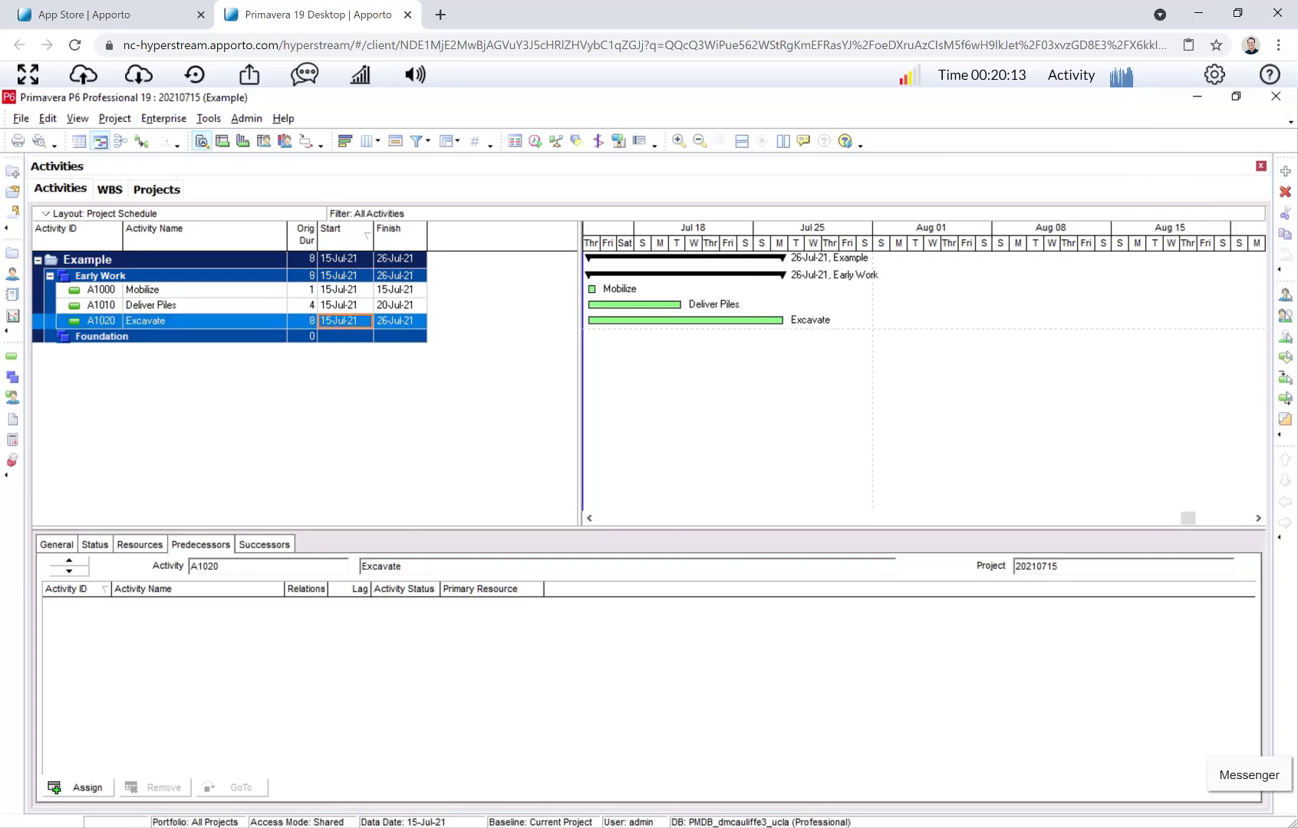
Step: Add activity Drive Piles with a 3-day original duration
{"action": "left_click", "coordinate": [1284, 170]}
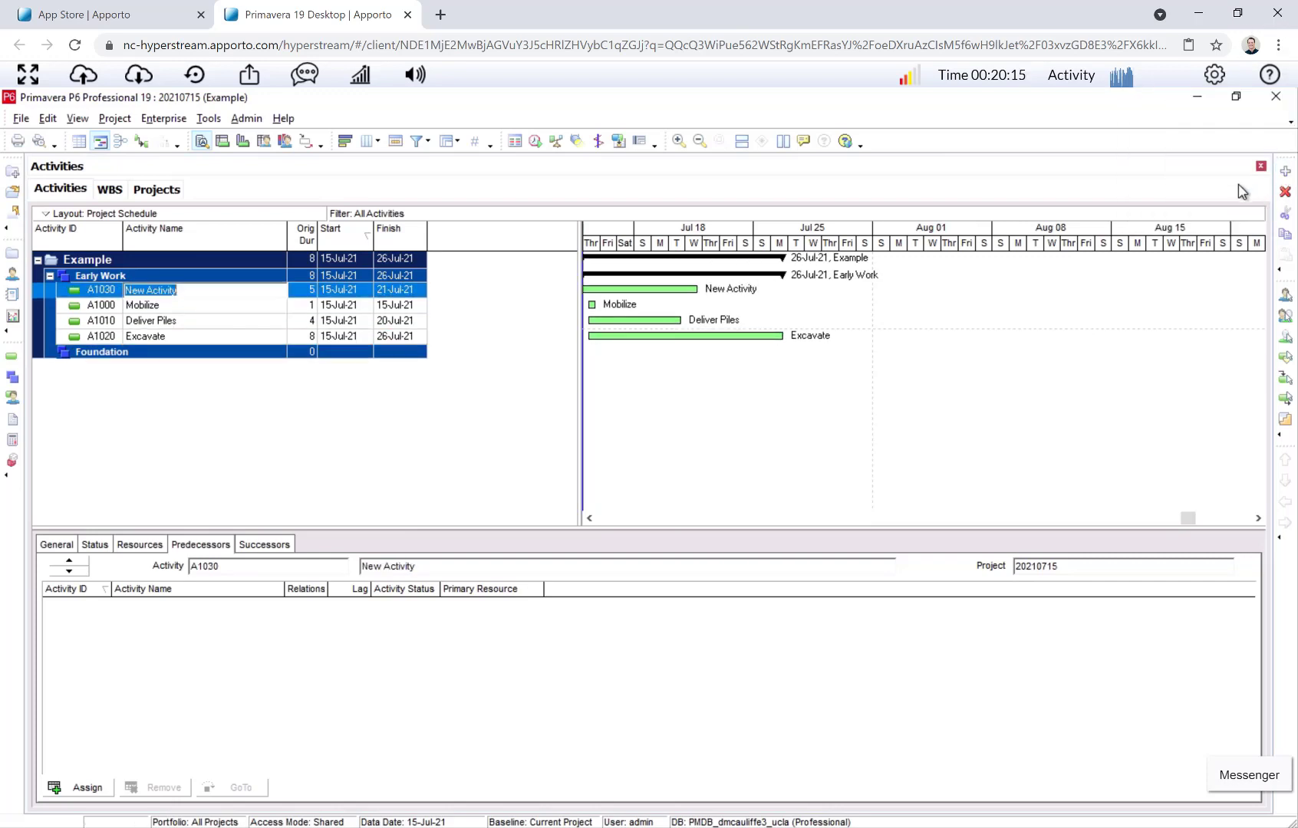
{"action": "type", "text": "Drive Piles"}
{"action": "key", "text": "Tab"}
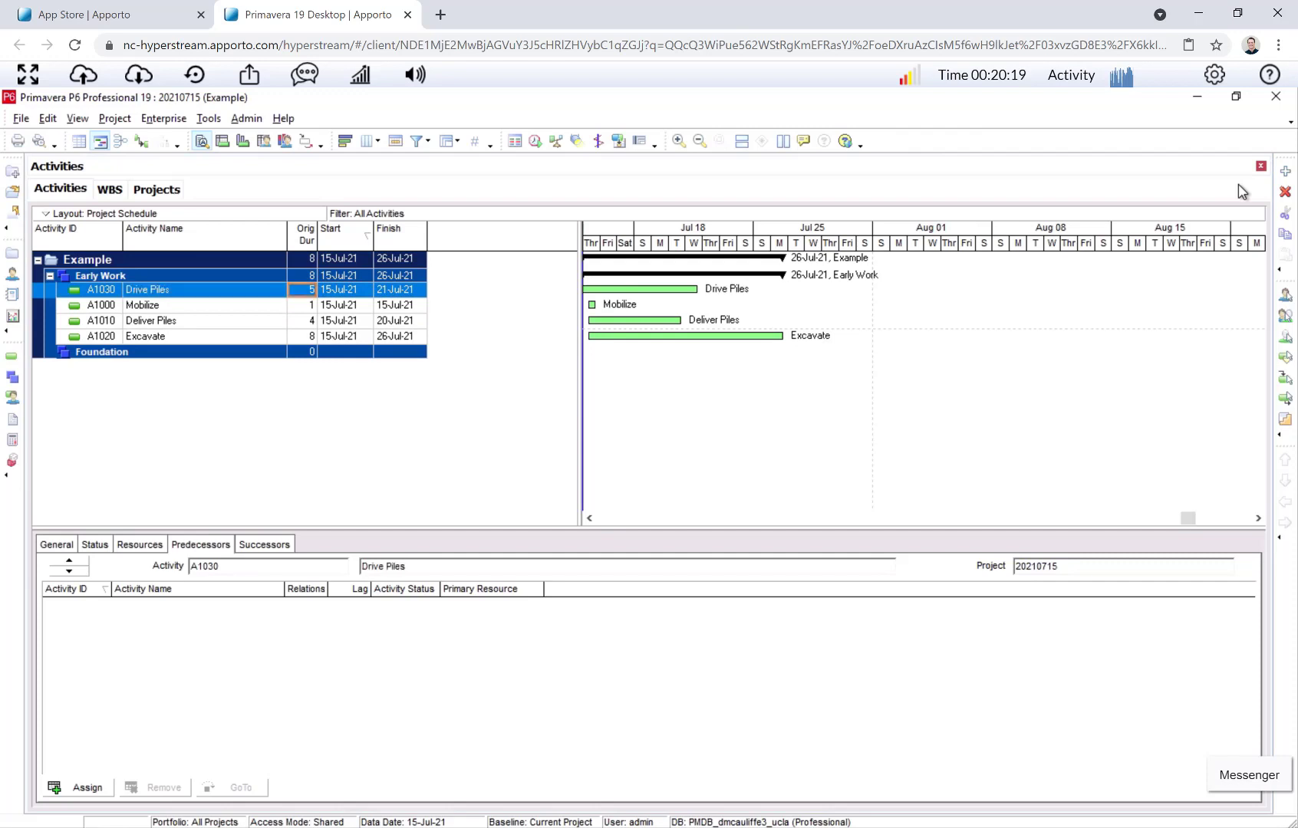
{"action": "type", "text": "3"}
{"action": "key", "text": "Return"}
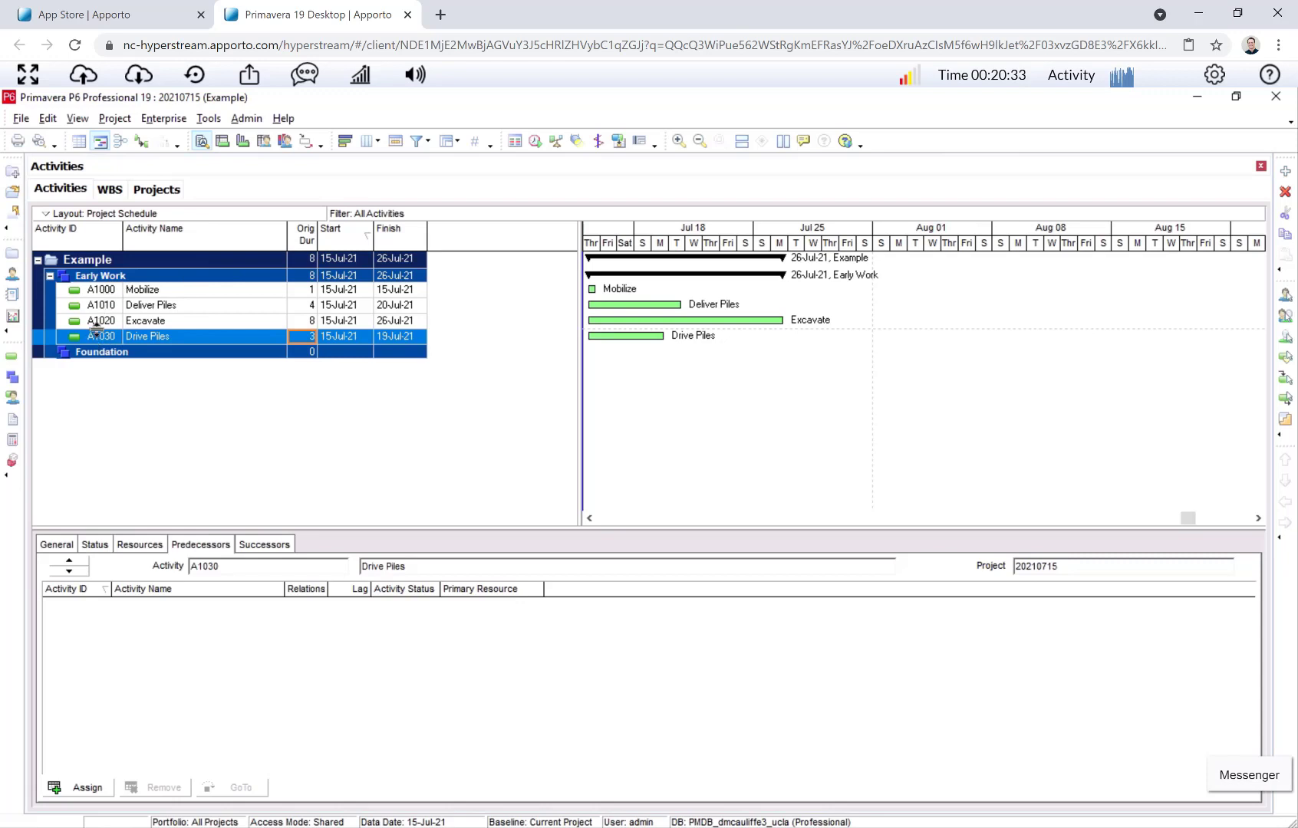
{"action": "left_click", "coordinate": [363, 244]}
{"action": "left_click", "coordinate": [360, 246]}
{"action": "left_click", "coordinate": [107, 239]}
{"action": "left_click", "coordinate": [172, 243]}
{"action": "left_click", "coordinate": [171, 242]}
{"action": "left_click", "coordinate": [90, 242]}
{"action": "left_click", "coordinate": [161, 242]}
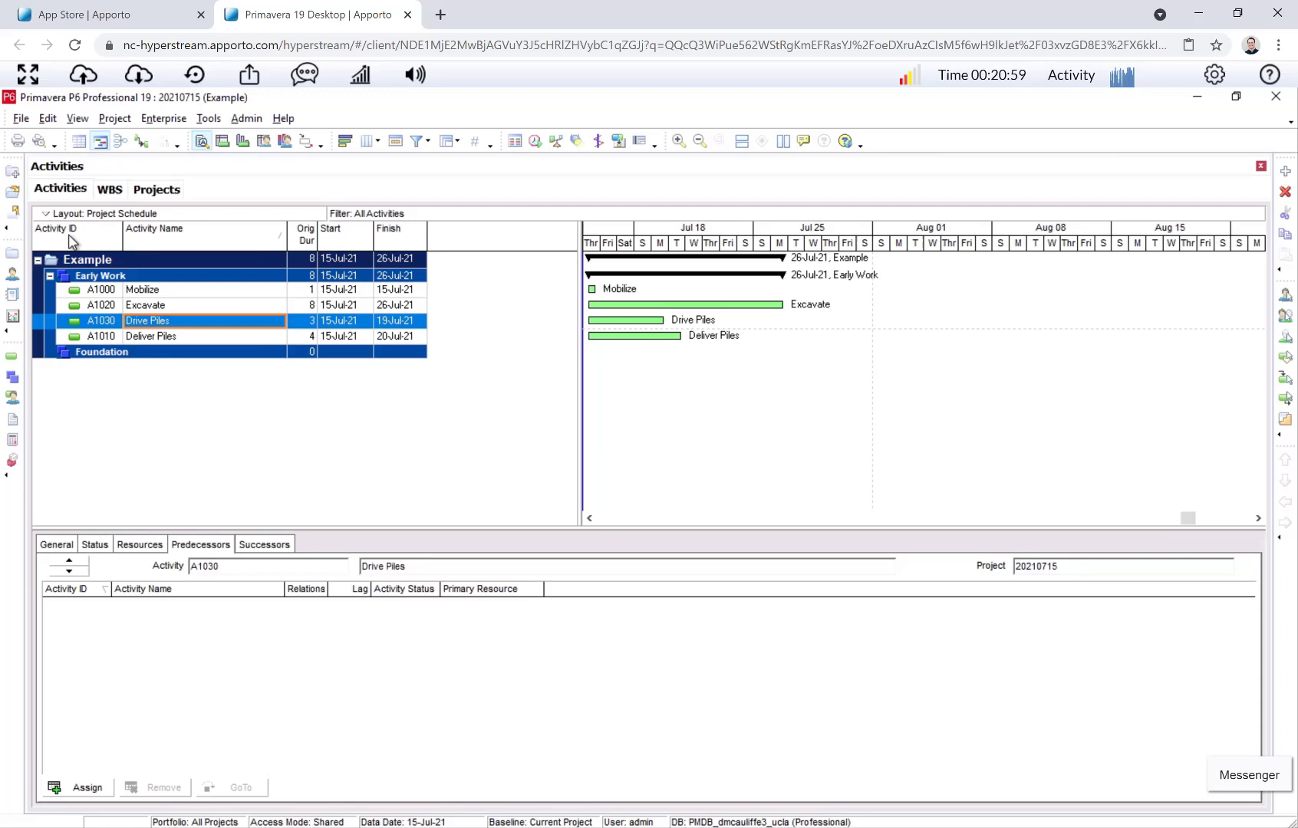
{"action": "left_click", "coordinate": [107, 242]}
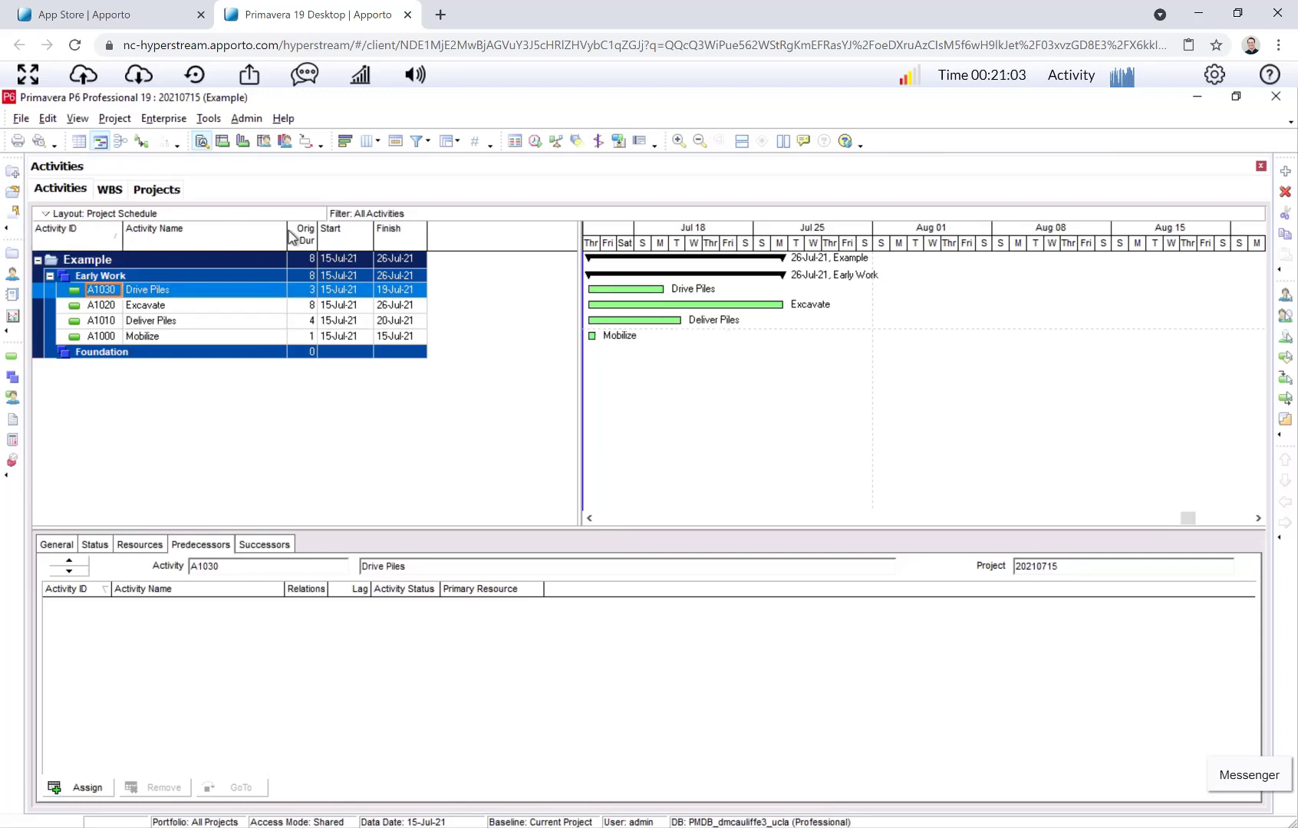
{"action": "left_click", "coordinate": [344, 234]}
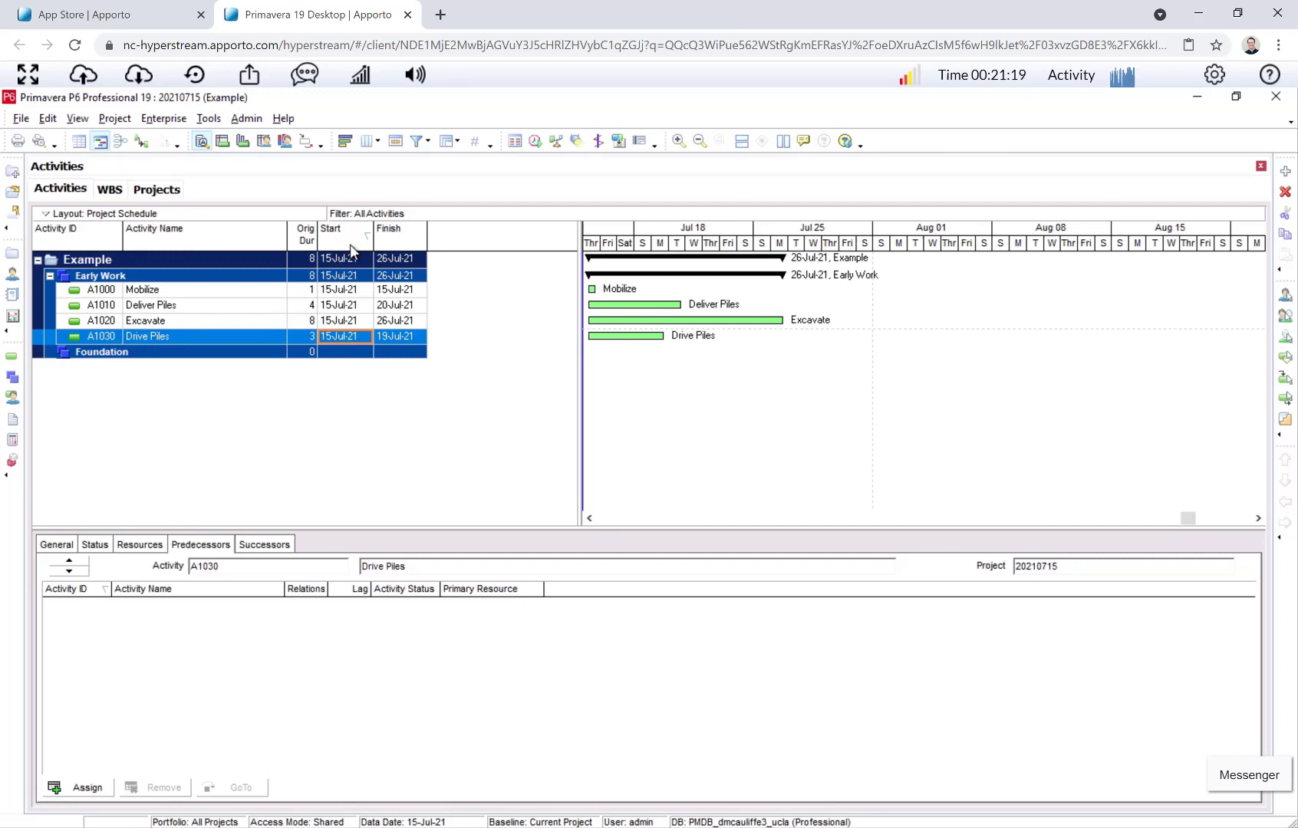
{"action": "left_click", "coordinate": [66, 234]}
{"action": "left_click", "coordinate": [71, 234]}
{"action": "left_click", "coordinate": [134, 355]}
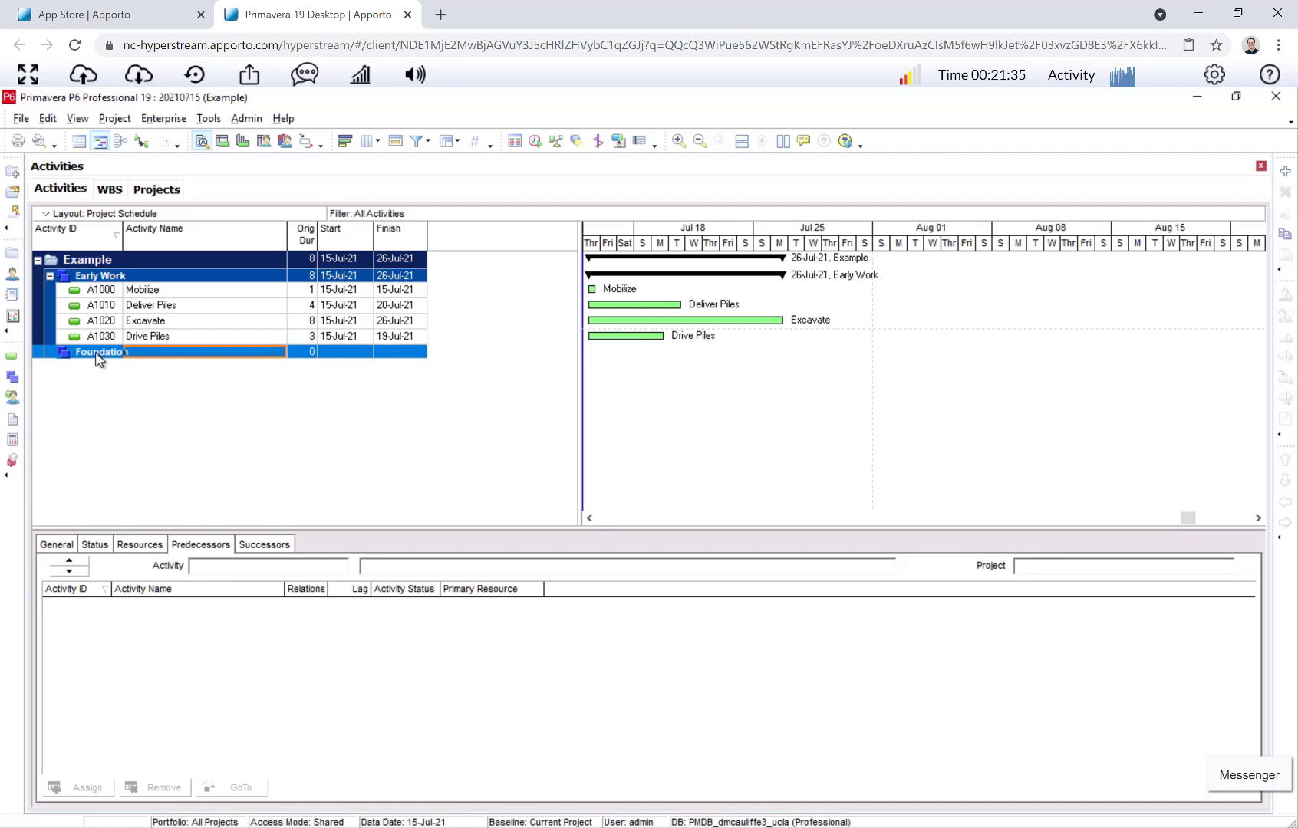
Step: Add activity Prefab Forms under Foundation with a 6-day duration
{"action": "left_click", "coordinate": [98, 355]}
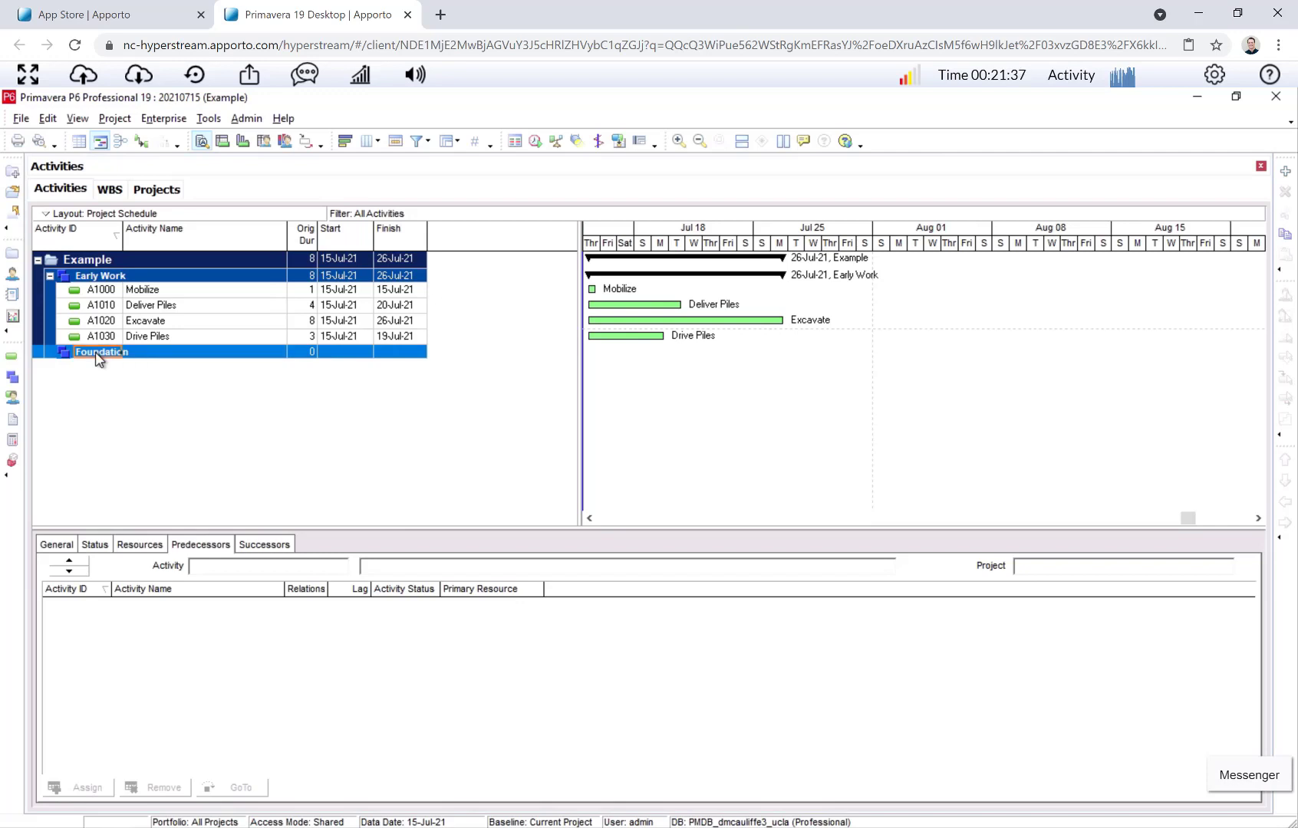
{"action": "left_click", "coordinate": [1284, 173]}
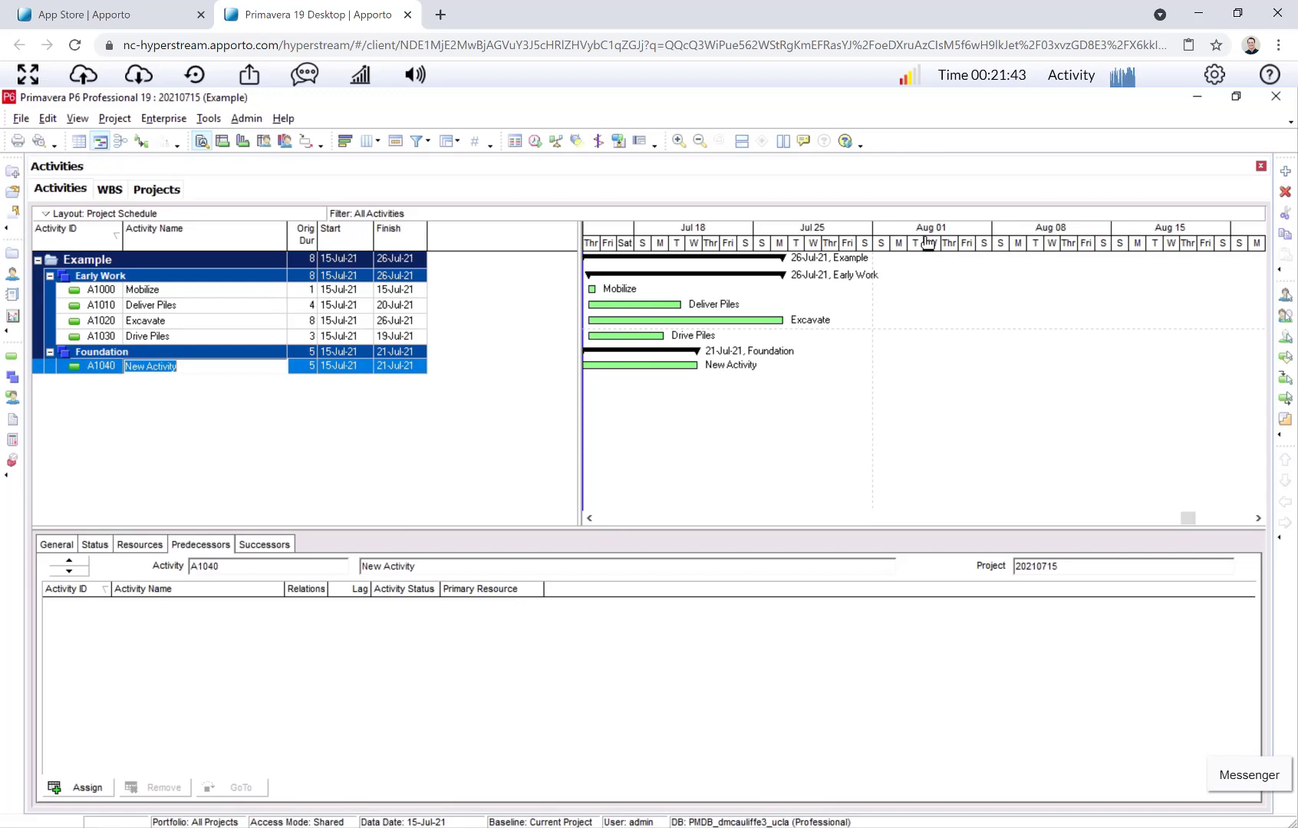
{"action": "type", "text": "Prefab 0"}
{"action": "key", "text": "BackSpace"}
{"action": "type", "text": "Forms"}
{"action": "key", "text": "Tab"}
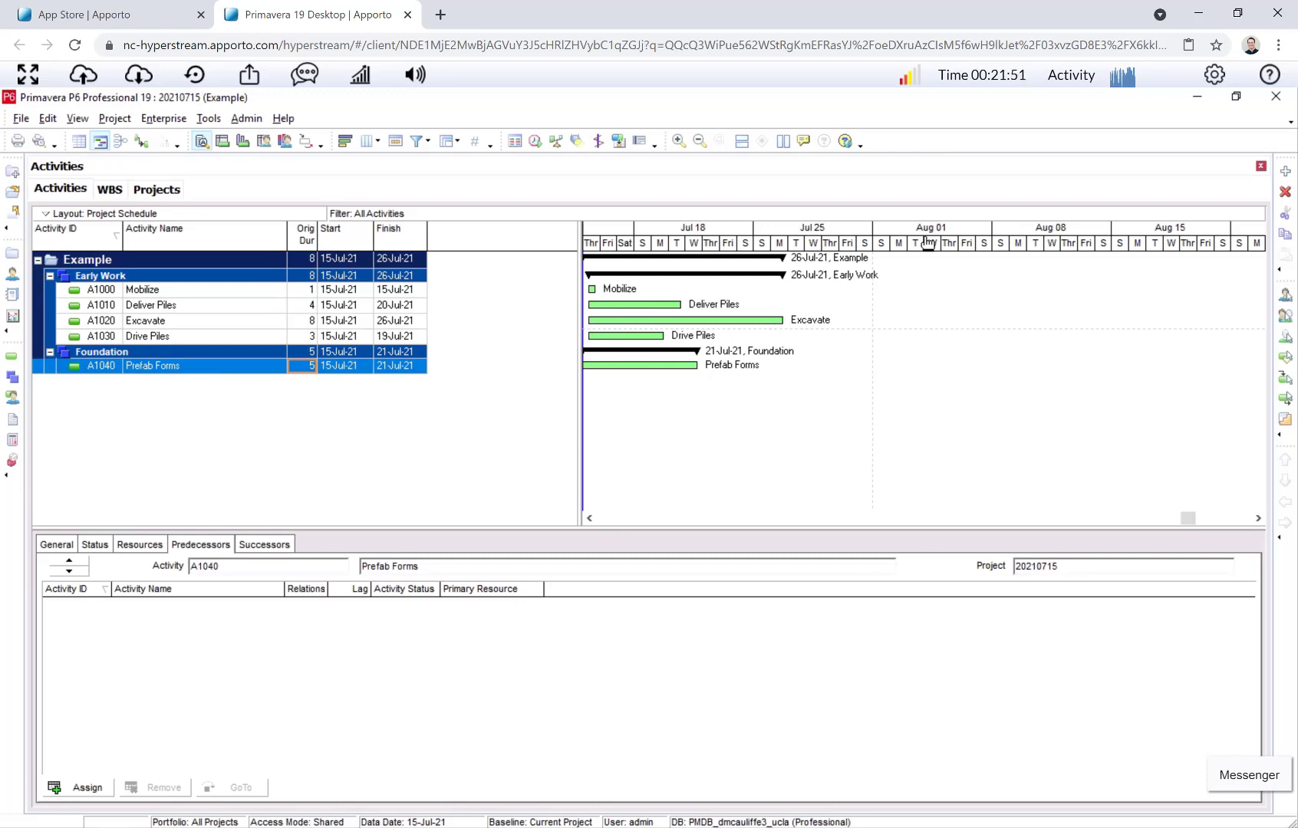
{"action": "type", "text": "6"}
{"action": "key", "text": "Return"}
Step: Add activity Deliver Rebar with a 14-day duration
{"action": "left_click", "coordinate": [1285, 171]}
{"action": "type", "text": "Deliver Rev"}
{"action": "key", "text": "BackSpace"}
{"action": "type", "text": "bar"}
{"action": "key", "text": "Tab"}
{"action": "type", "text": "14"}
{"action": "key", "text": "Return"}
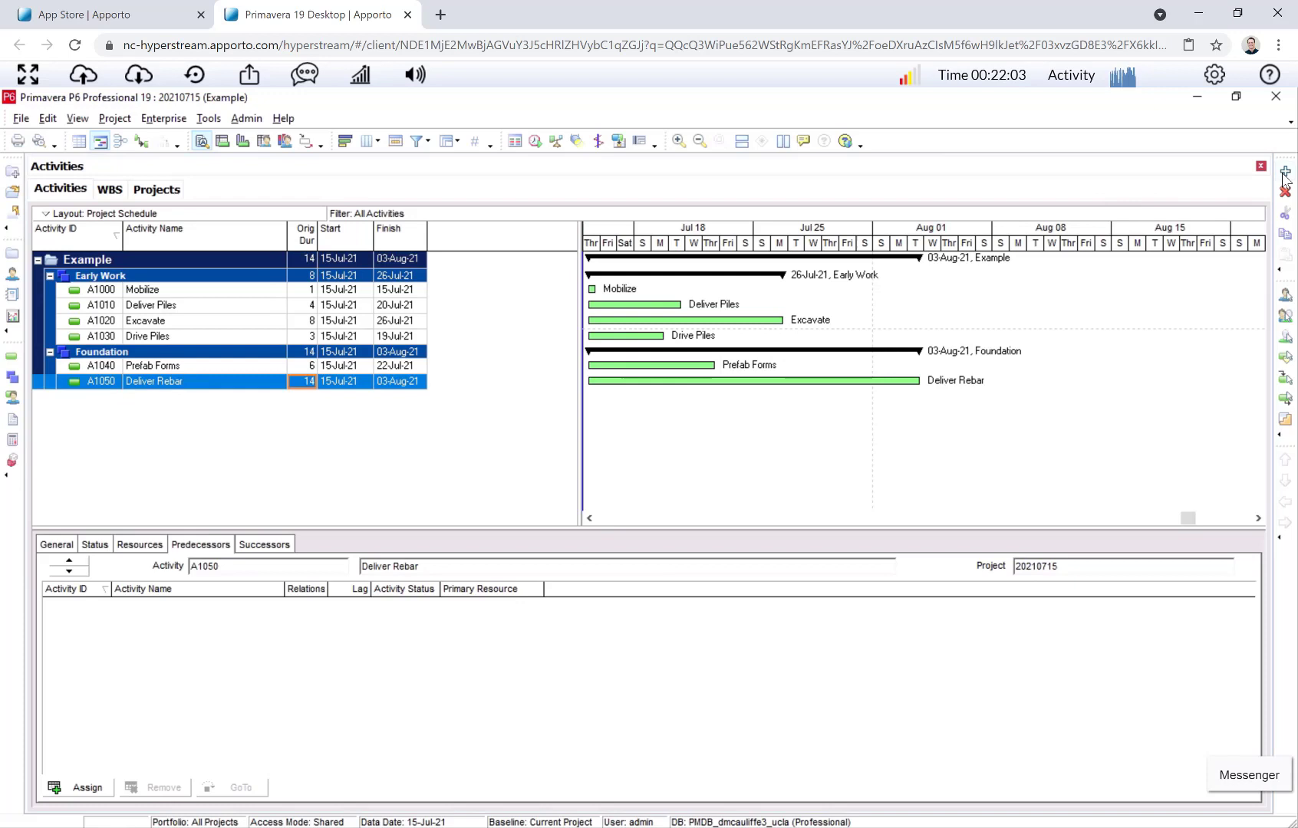
Step: Add Fine Grade (2 days) and Set Forms (6 days) activities under Foundation
{"action": "left_click", "coordinate": [1285, 175]}
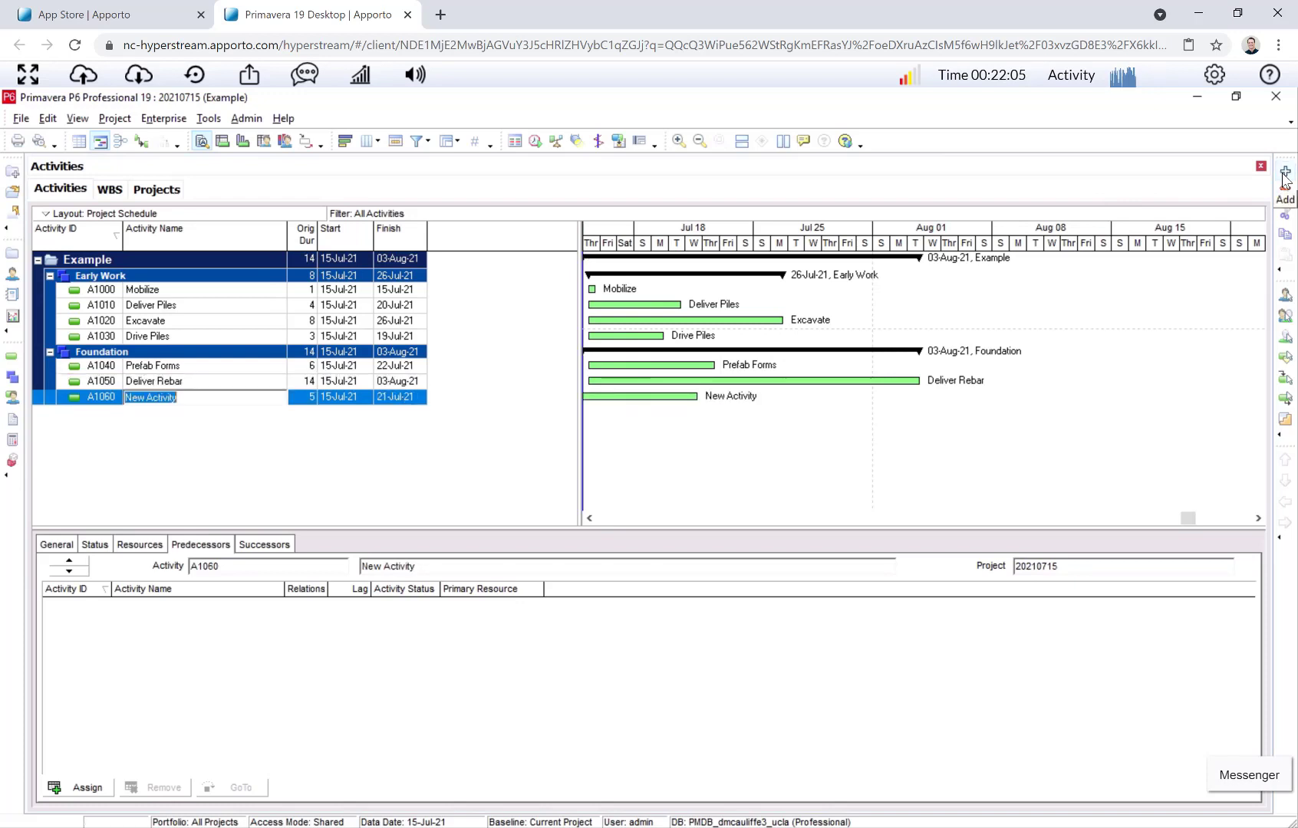
{"action": "type", "text": "Fine Grade"}
{"action": "key", "text": "Tab"}
{"action": "type", "text": "2"}
{"action": "key", "text": "Return"}
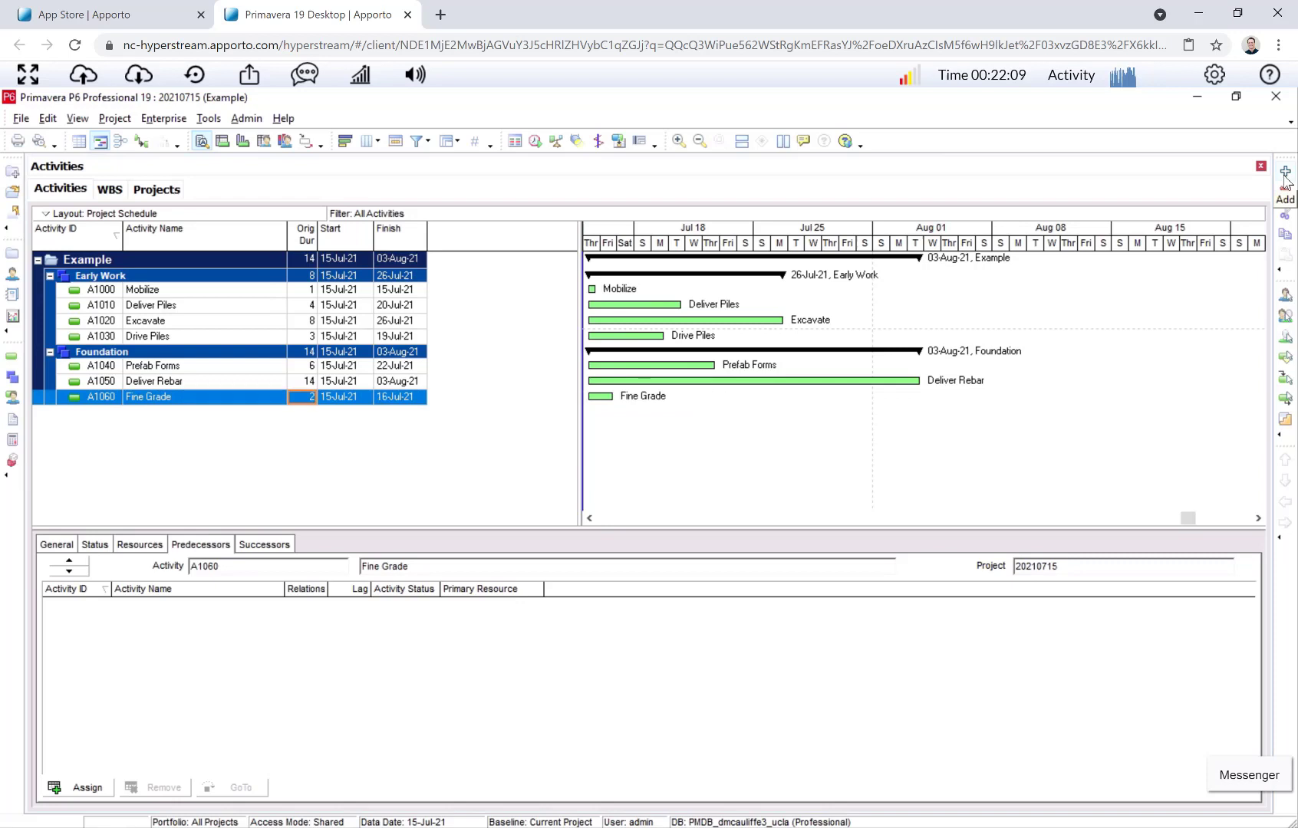
{"action": "left_click", "coordinate": [1286, 175]}
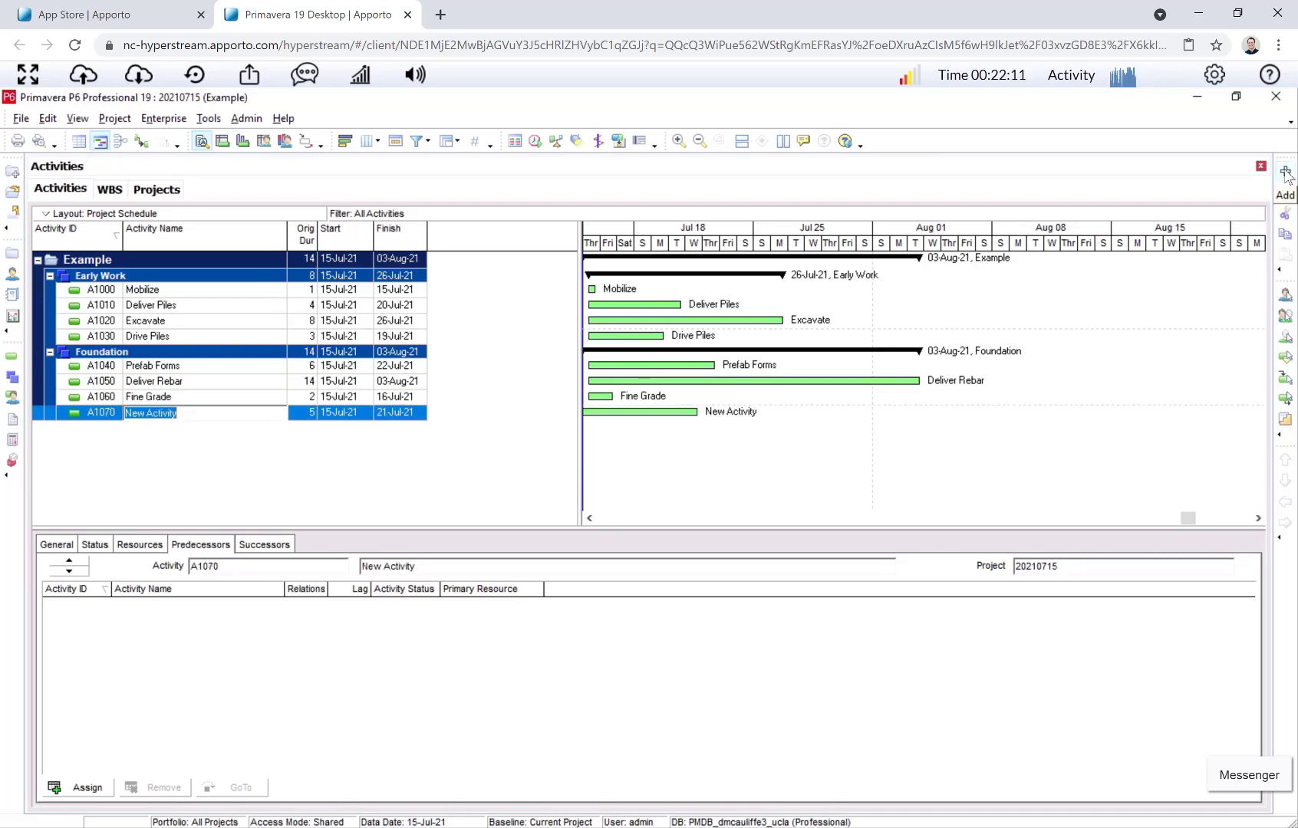
{"action": "type", "text": "Set Forms"}
{"action": "key", "text": "Tab"}
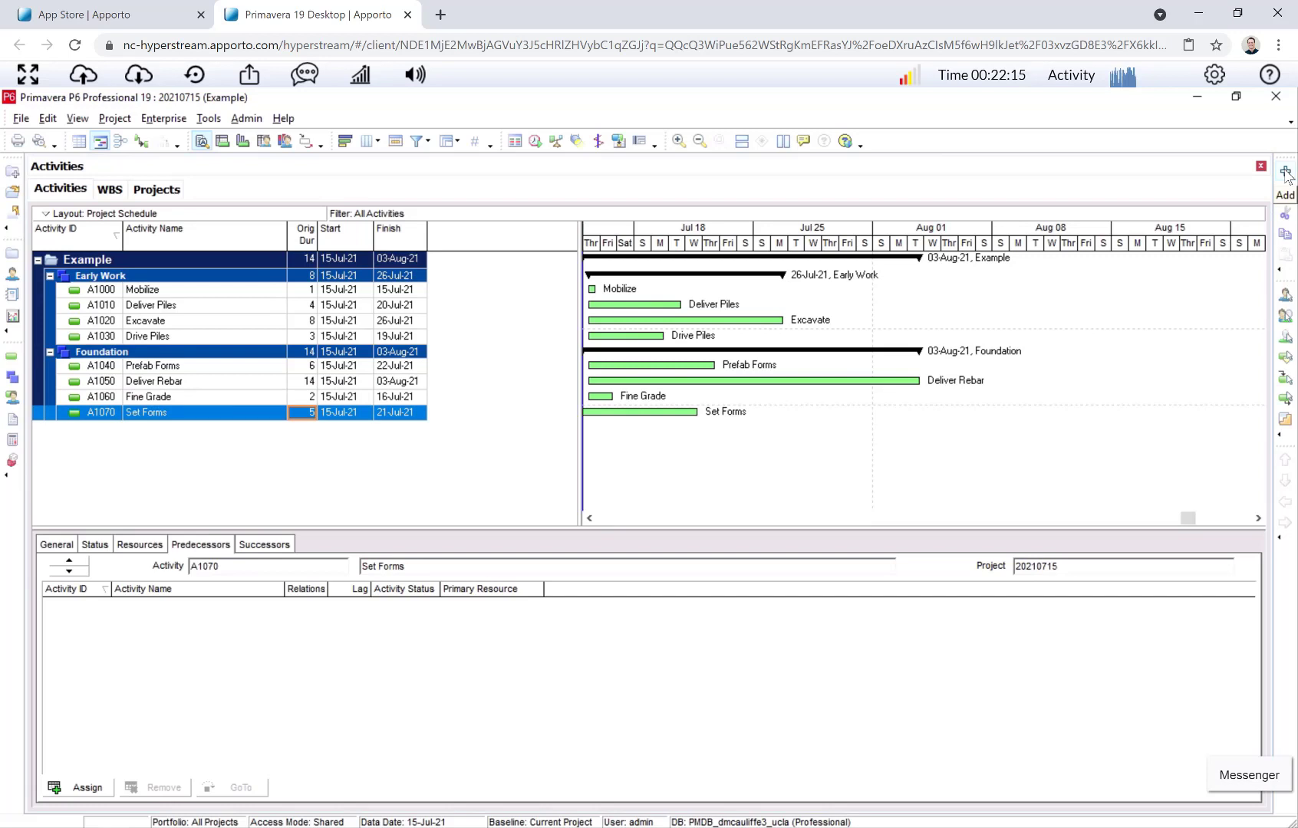
{"action": "type", "text": "6"}
{"action": "key", "text": "Return"}
Step: Add Tie Rebar, then Pour Concrete with a 1-day duration
{"action": "left_click", "coordinate": [1285, 175]}
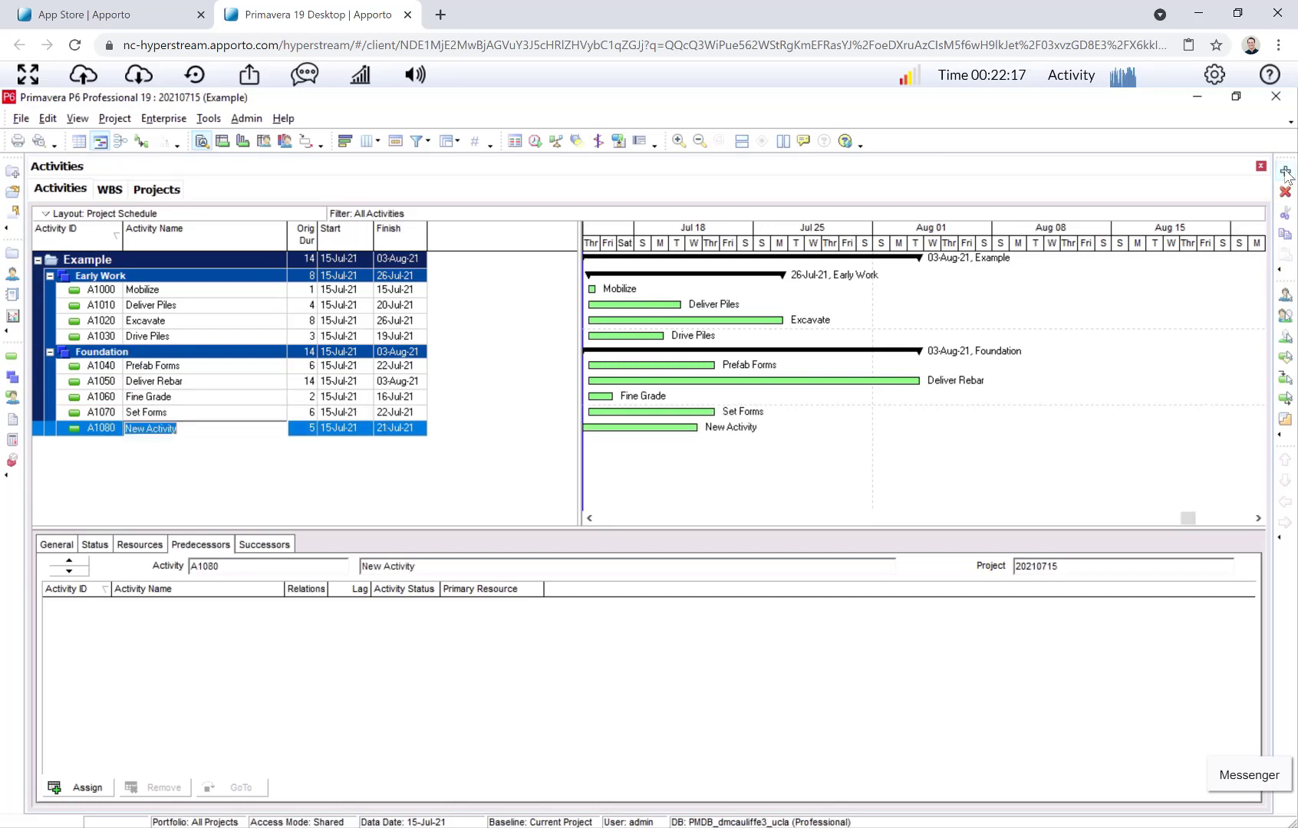
{"action": "type", "text": "Tie Re"}
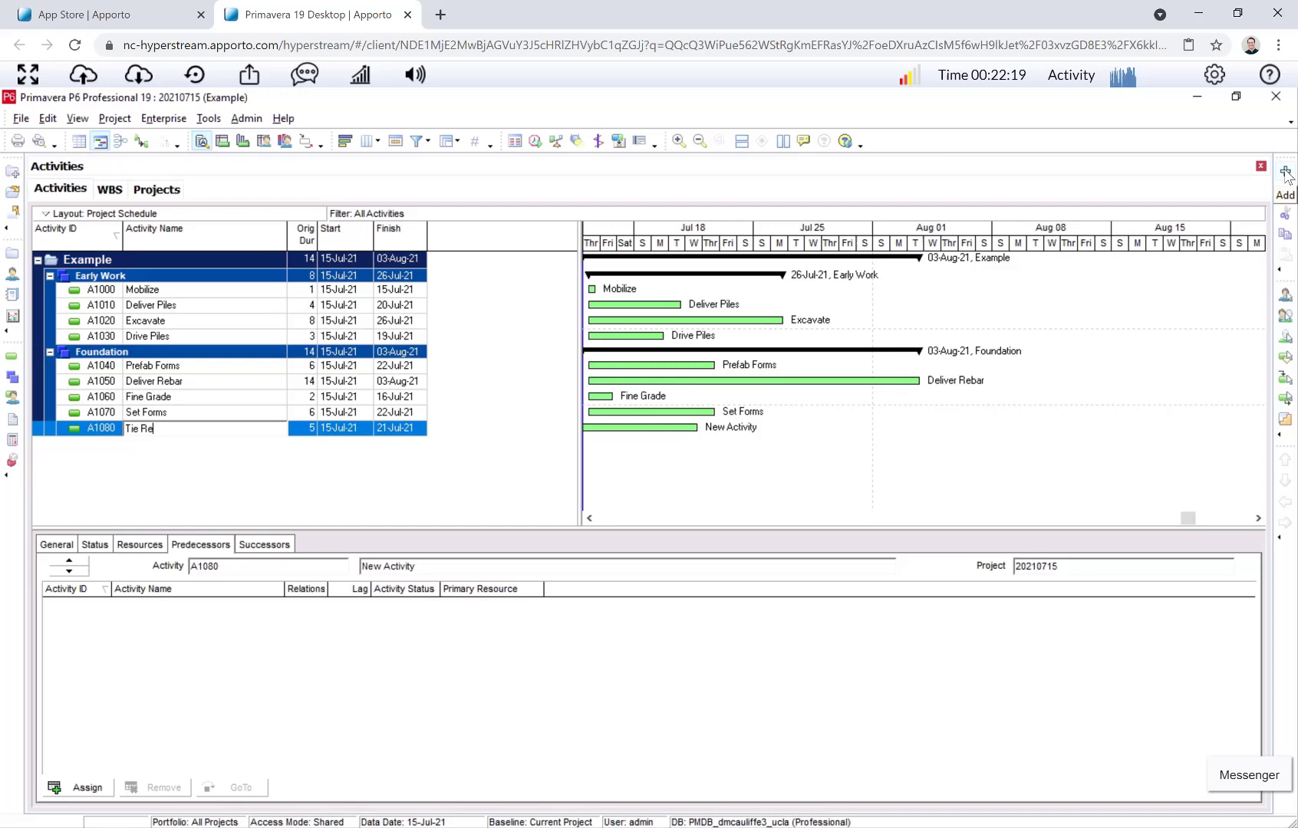
{"action": "type", "text": "bar"}
{"action": "key", "text": "Tab"}
{"action": "left_click", "coordinate": [1285, 172]}
{"action": "type", "text": "Pour Concrete"}
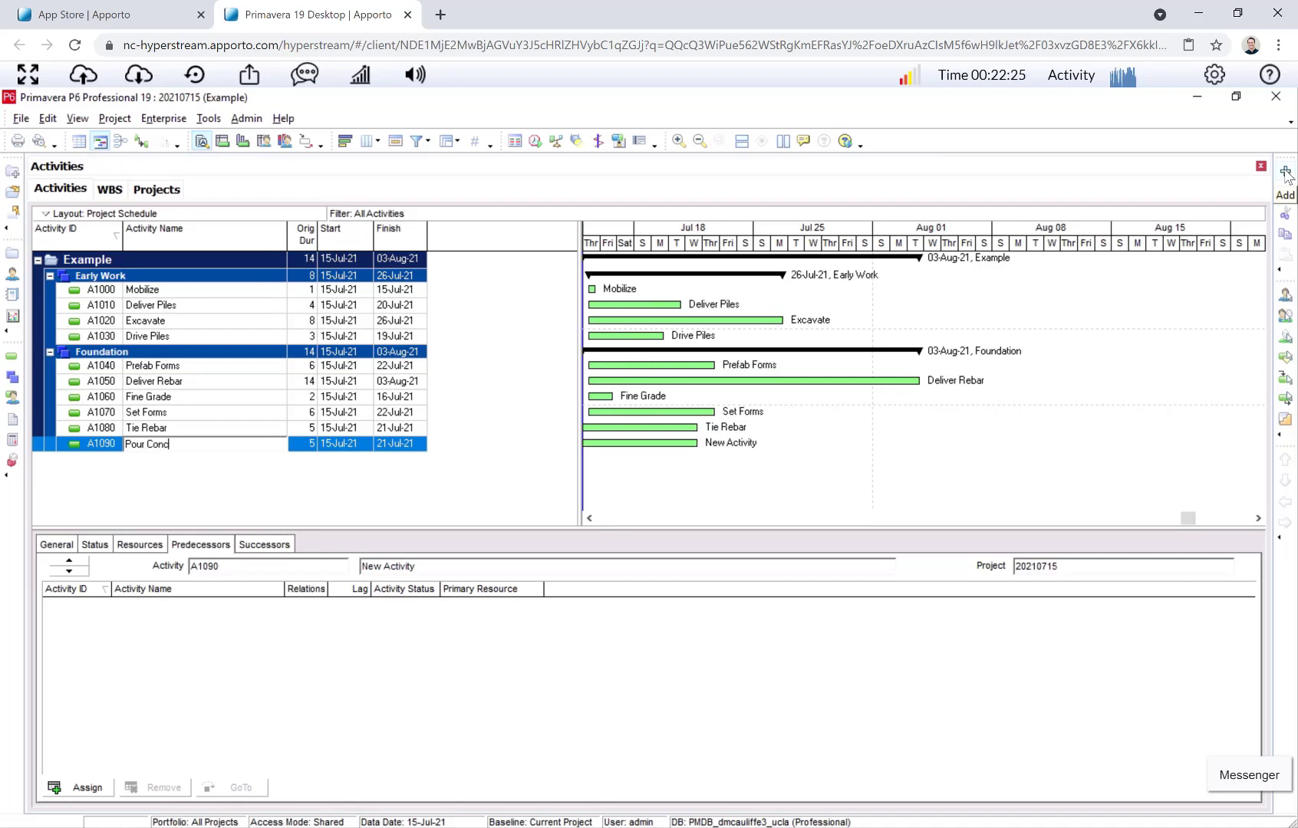
{"action": "key", "text": "Tab"}
{"action": "type", "text": "1"}
{"action": "key", "text": "Return"}
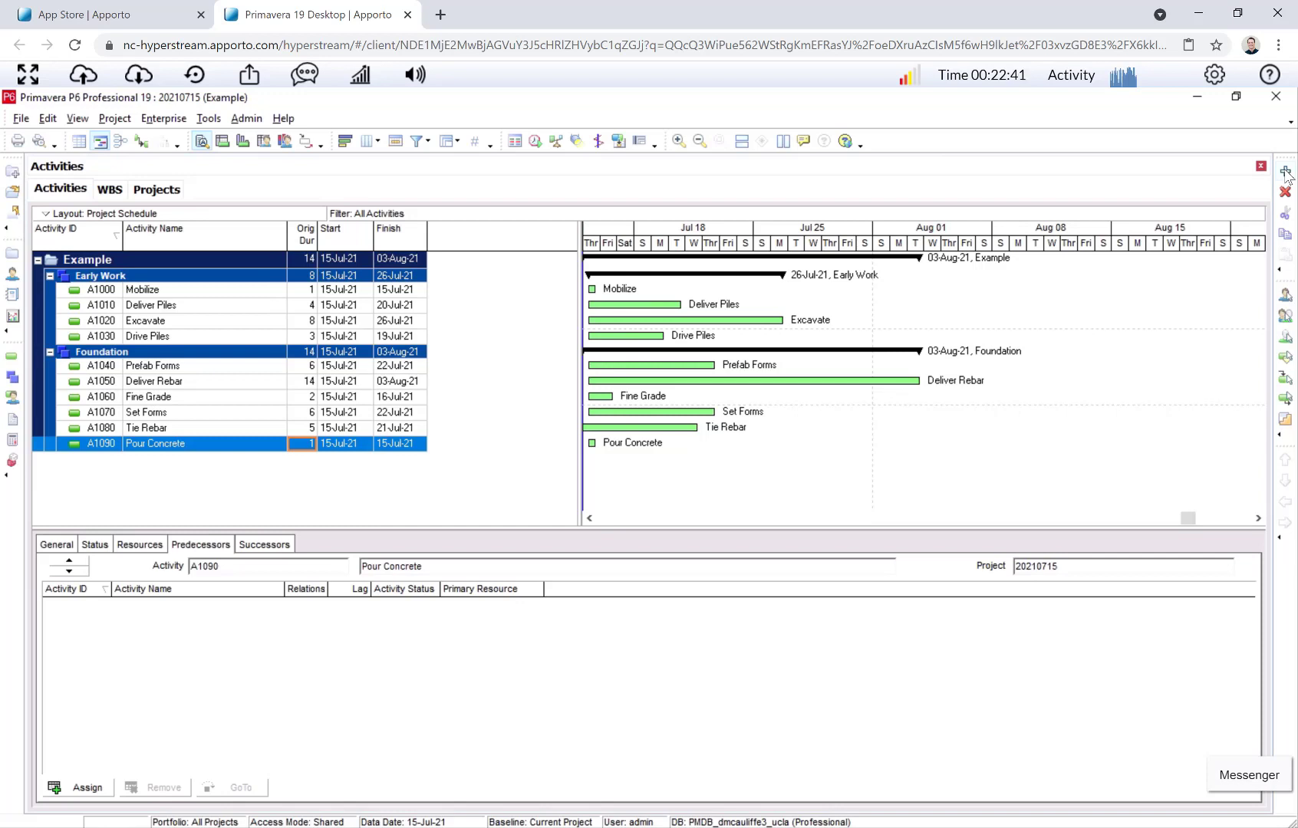
{"action": "left_click", "coordinate": [261, 290]}
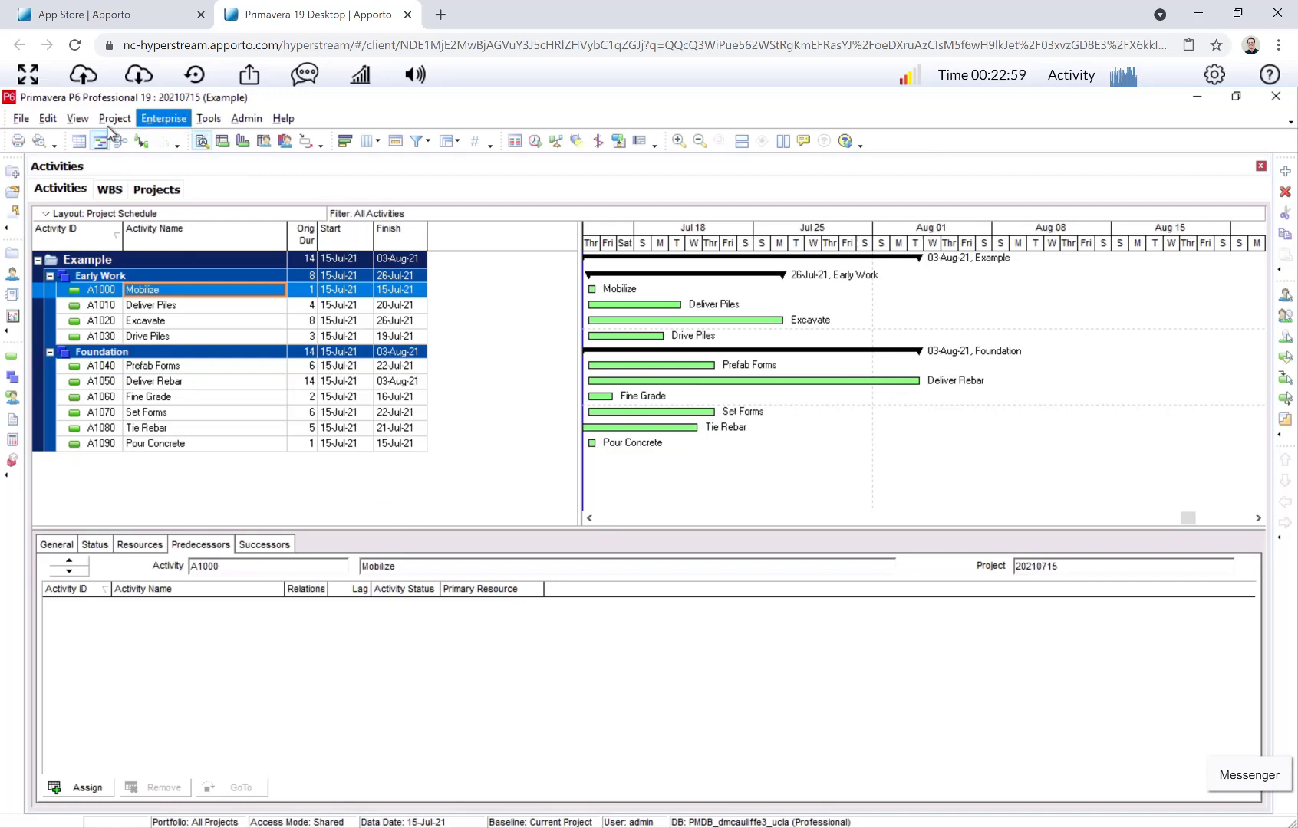
{"action": "left_click", "coordinate": [77, 118]}
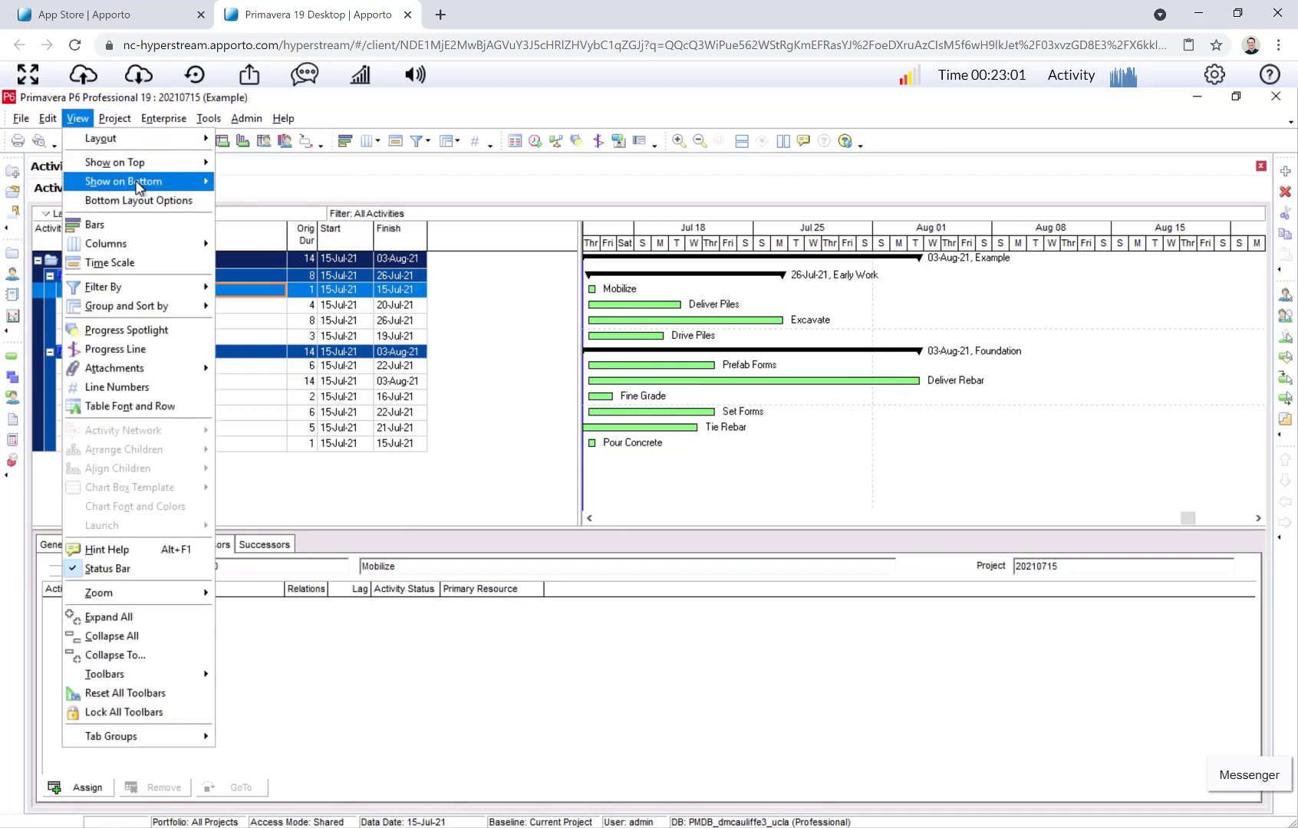
{"action": "mouse_move", "coordinate": [138, 188]}
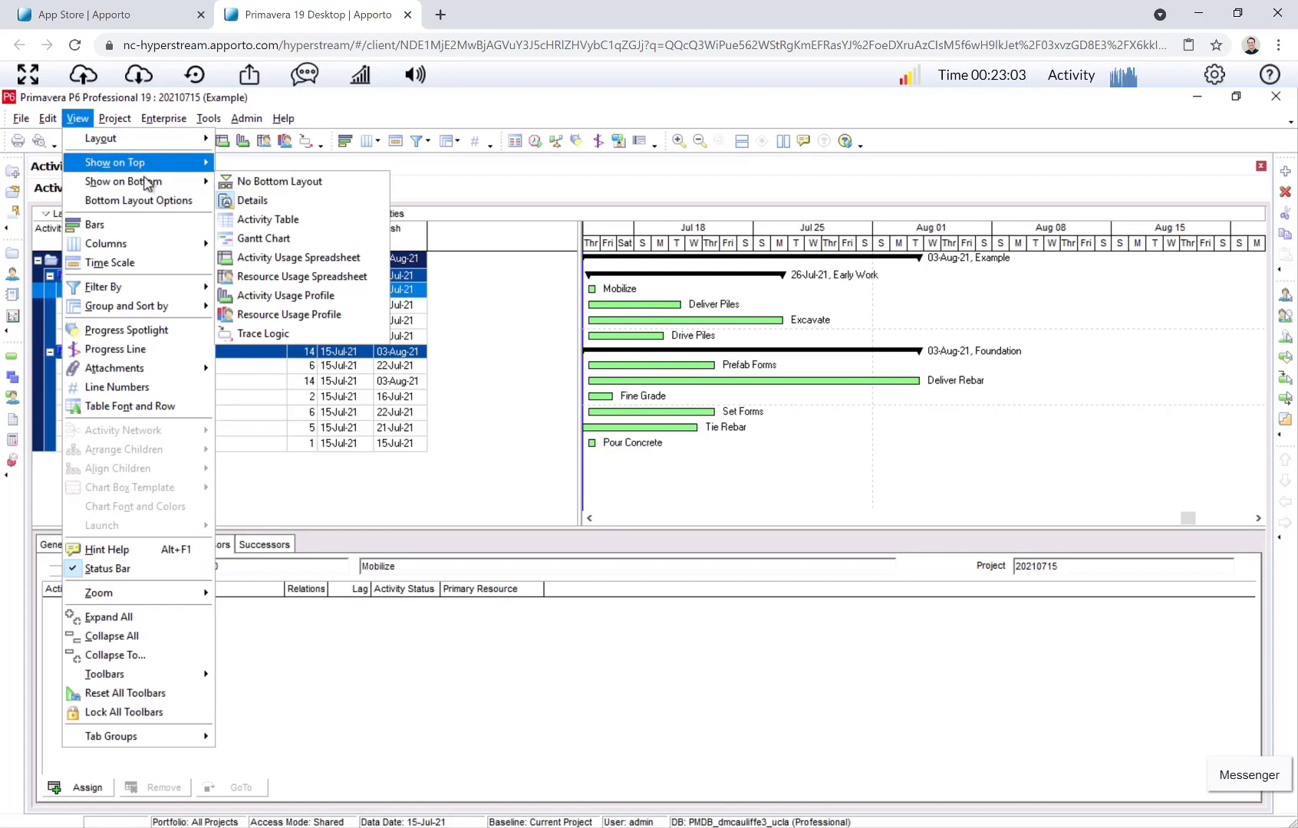
{"action": "left_click", "coordinate": [252, 184]}
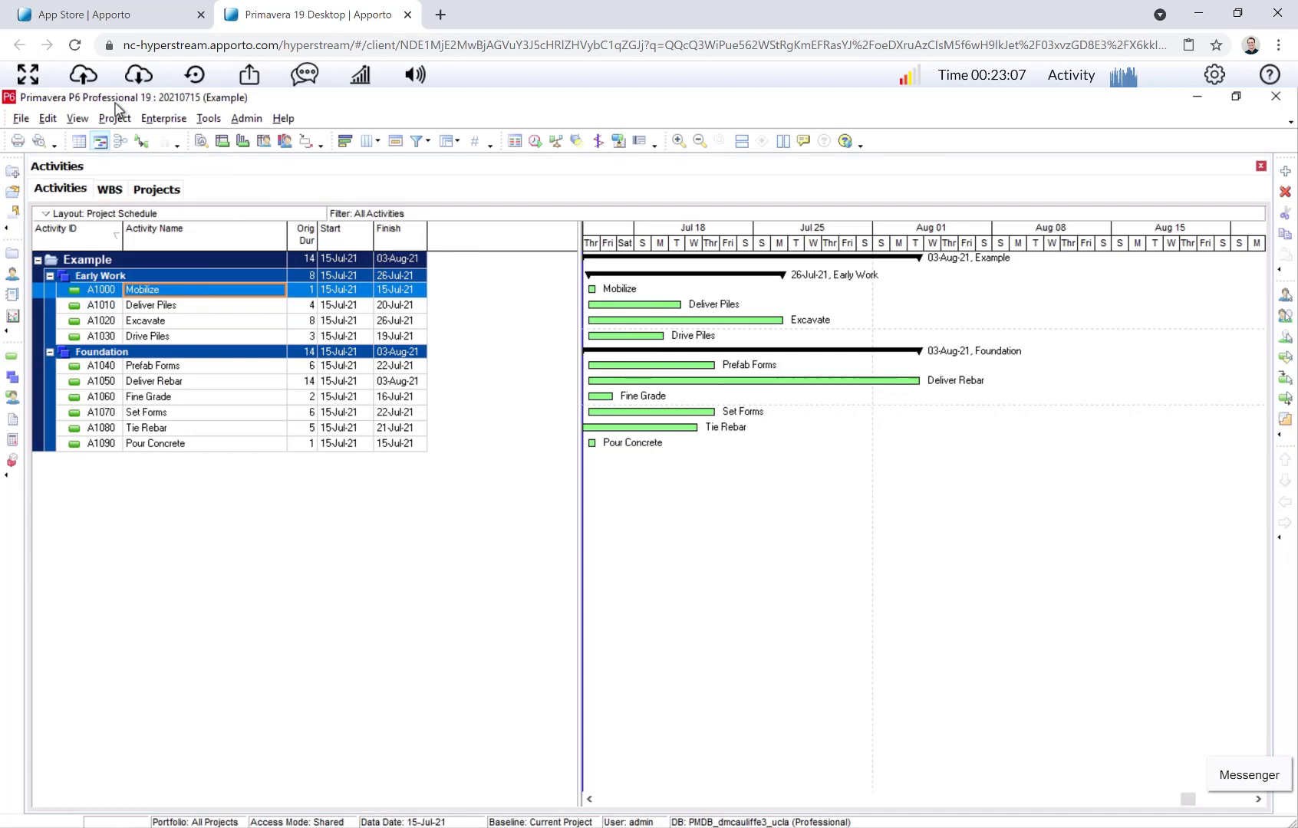
{"action": "left_click", "coordinate": [201, 142]}
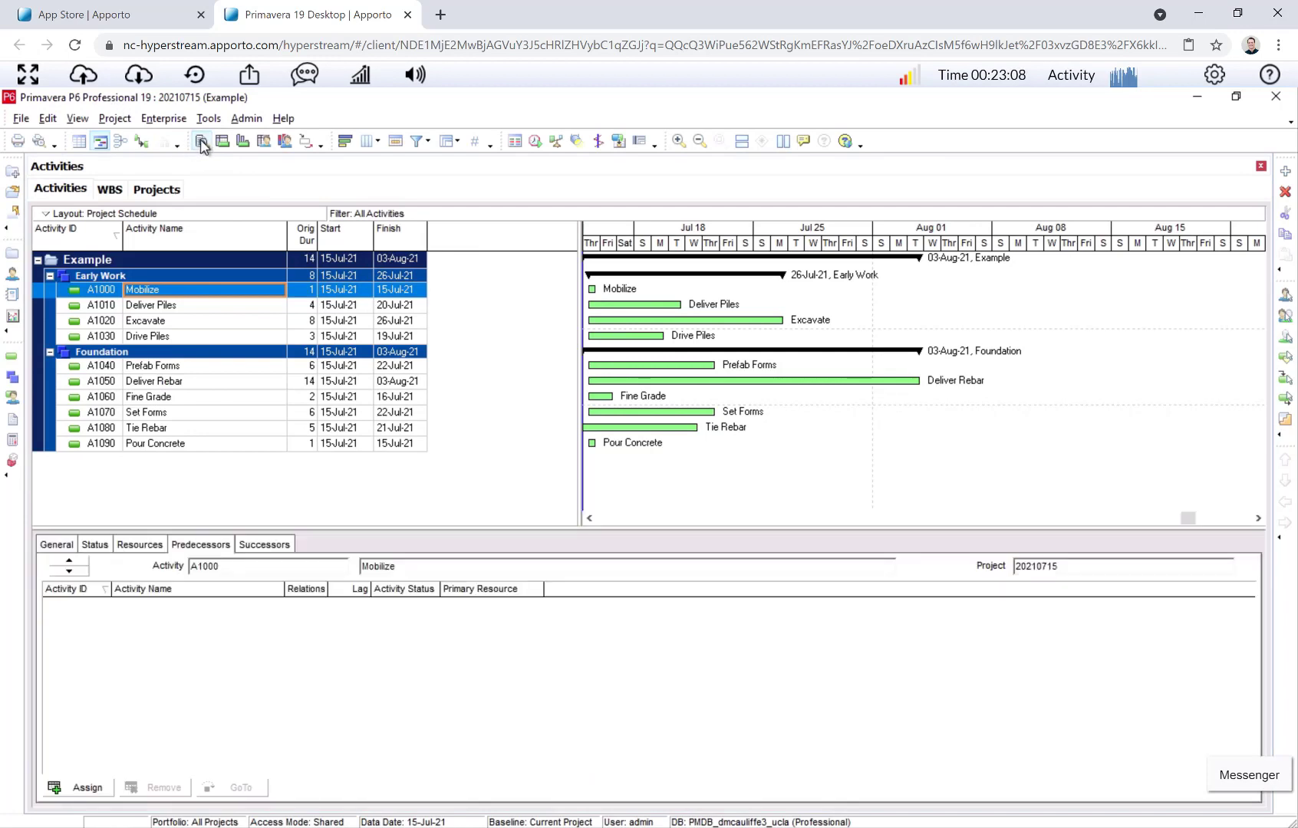
{"action": "left_click", "coordinate": [77, 118]}
{"action": "mouse_move", "coordinate": [146, 181]}
{"action": "left_click", "coordinate": [261, 200]}
Step: Assign A1010 Deliver Piles, A1020 Excavate, A1040 Prefab Forms and A1050 Deliver Rebar as Mobilize's successors
{"action": "left_click", "coordinate": [265, 548]}
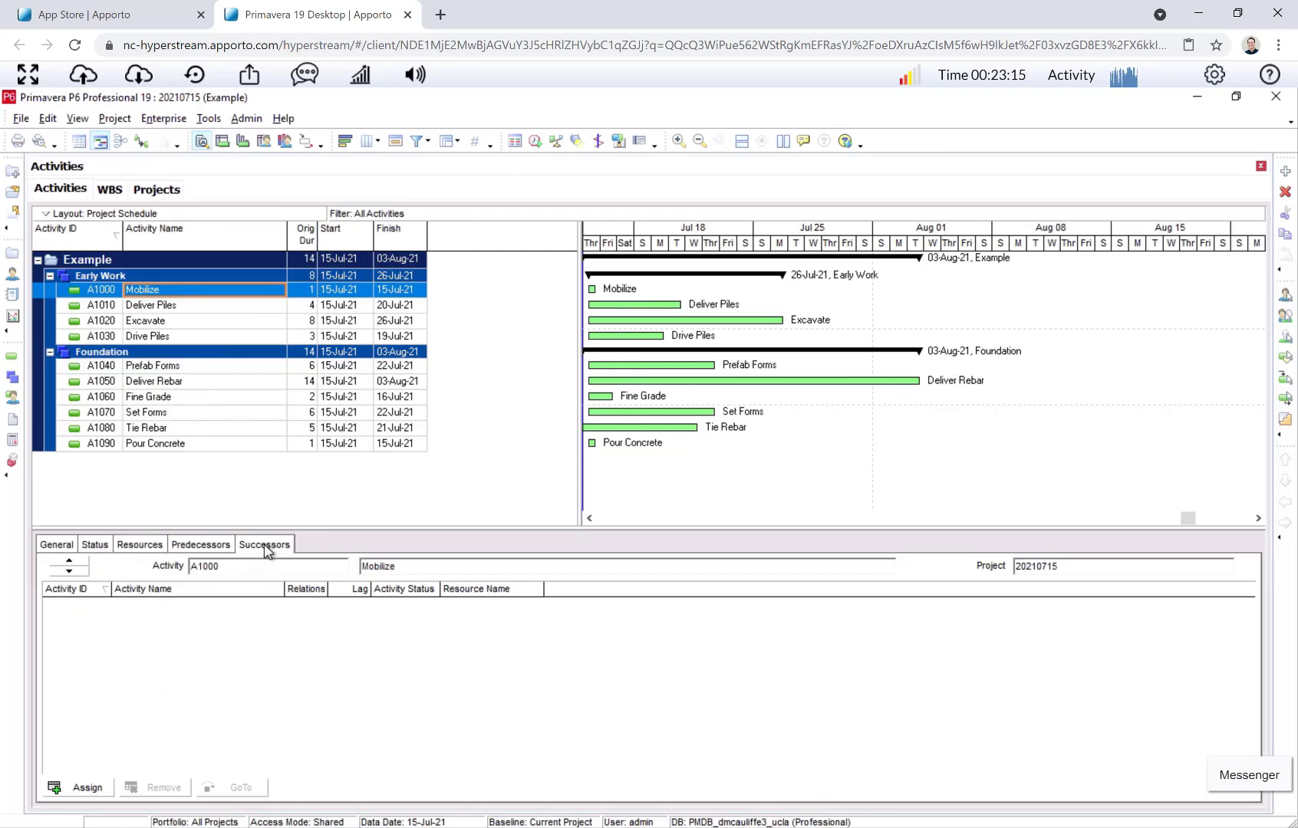
{"action": "left_click", "coordinate": [84, 788]}
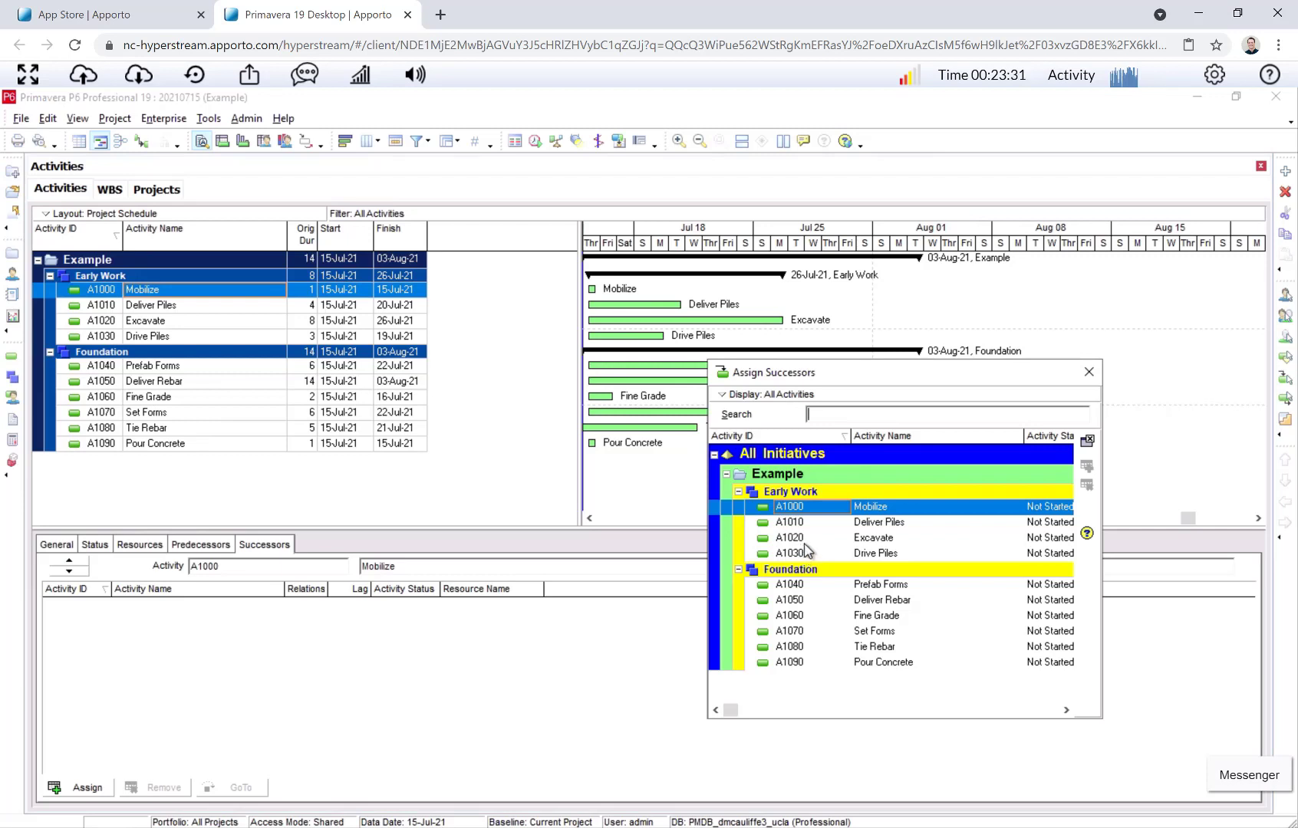
{"action": "left_click", "coordinate": [796, 522]}
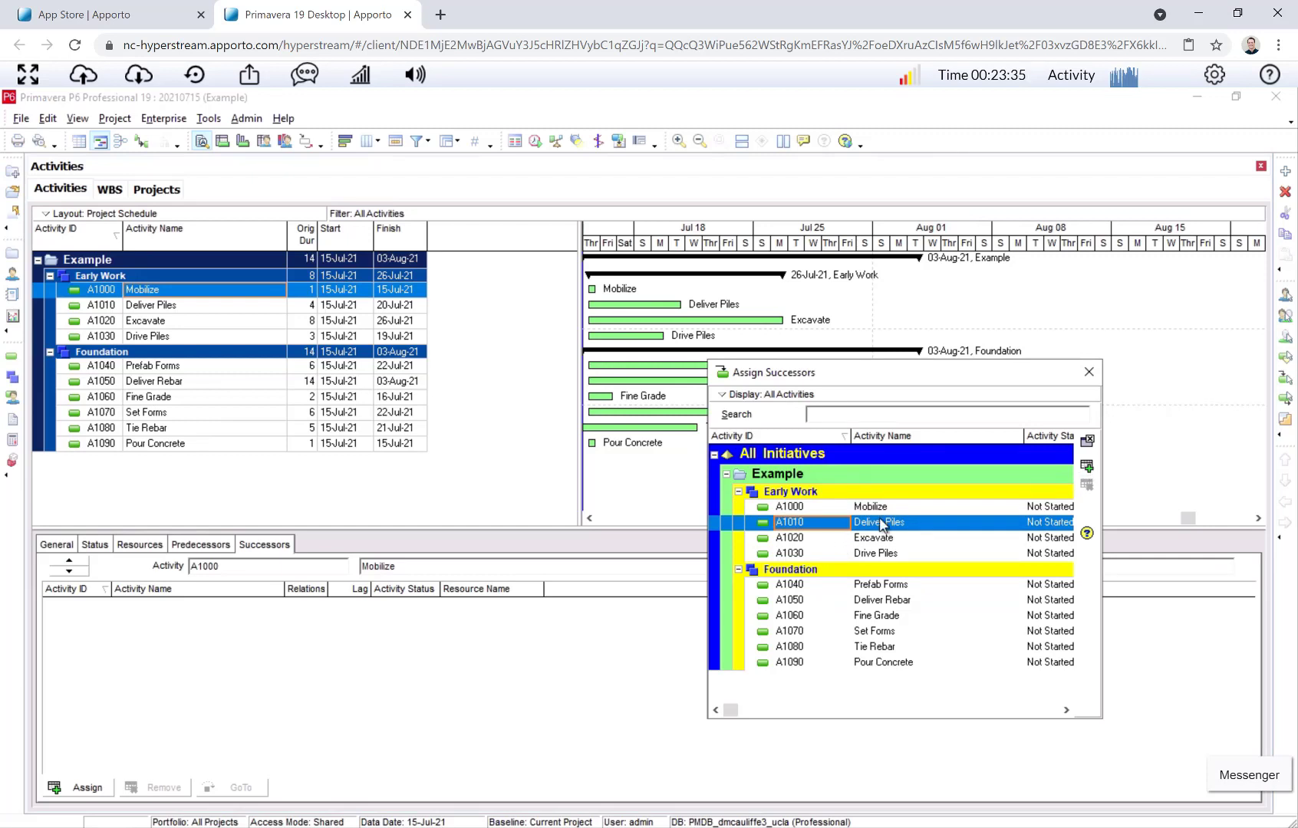
{"action": "left_click", "coordinate": [1085, 474]}
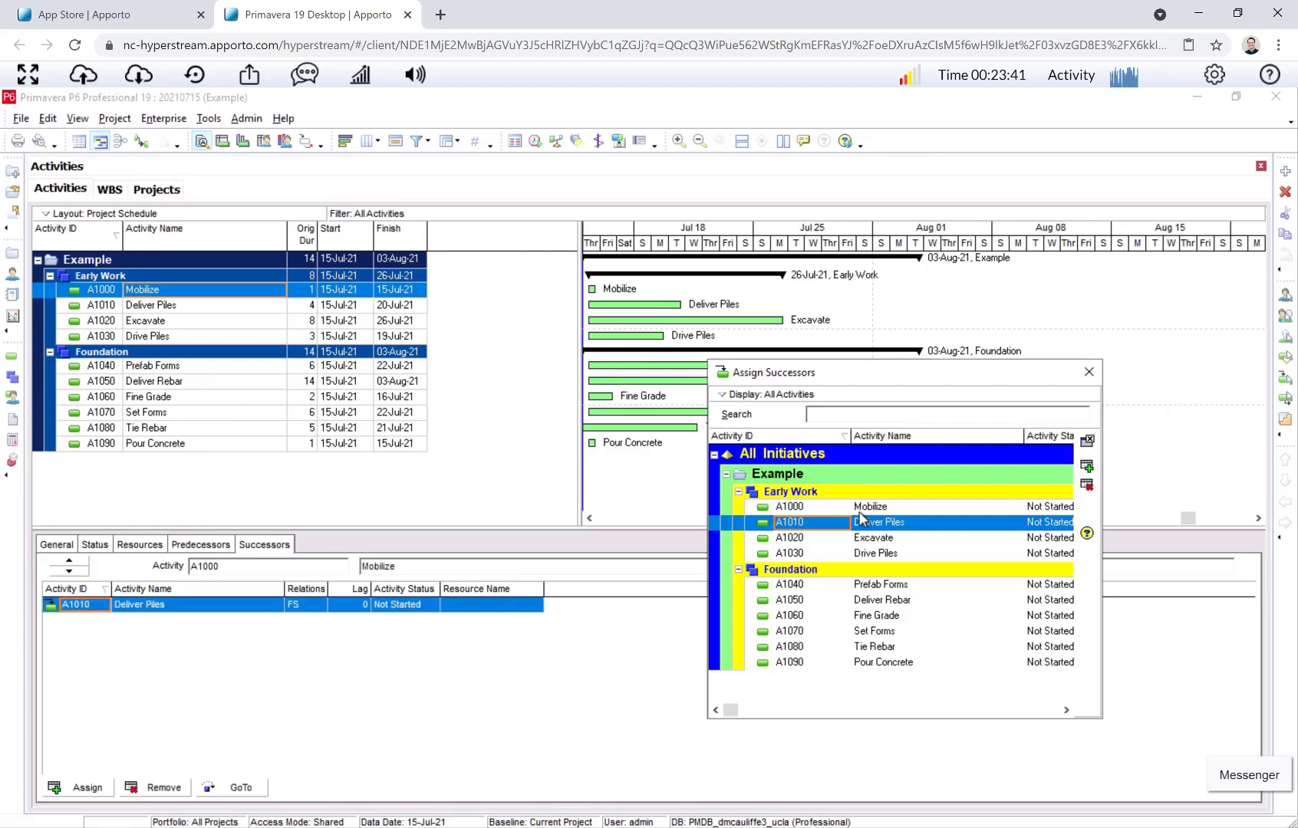
{"action": "left_click", "coordinate": [800, 540]}
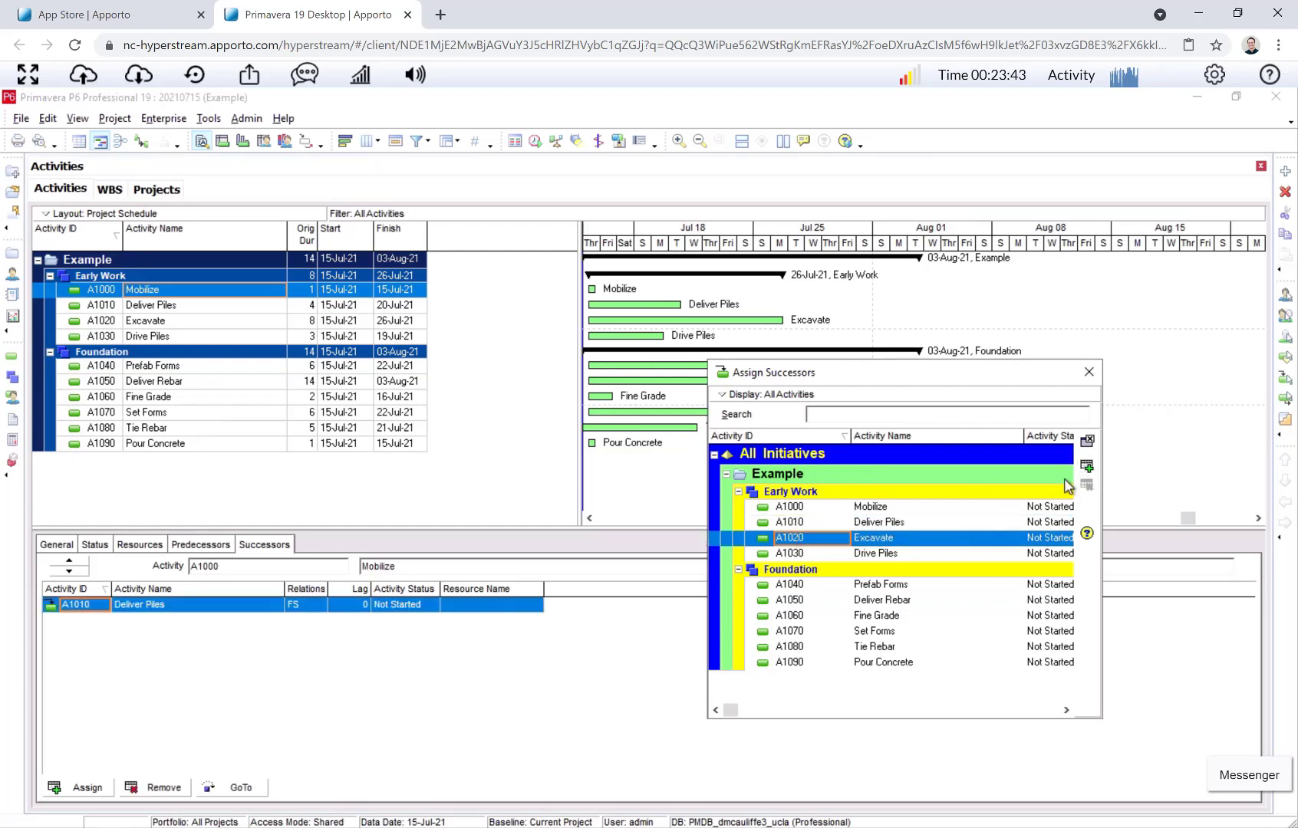
{"action": "left_click", "coordinate": [1085, 474]}
{"action": "left_click", "coordinate": [791, 554]}
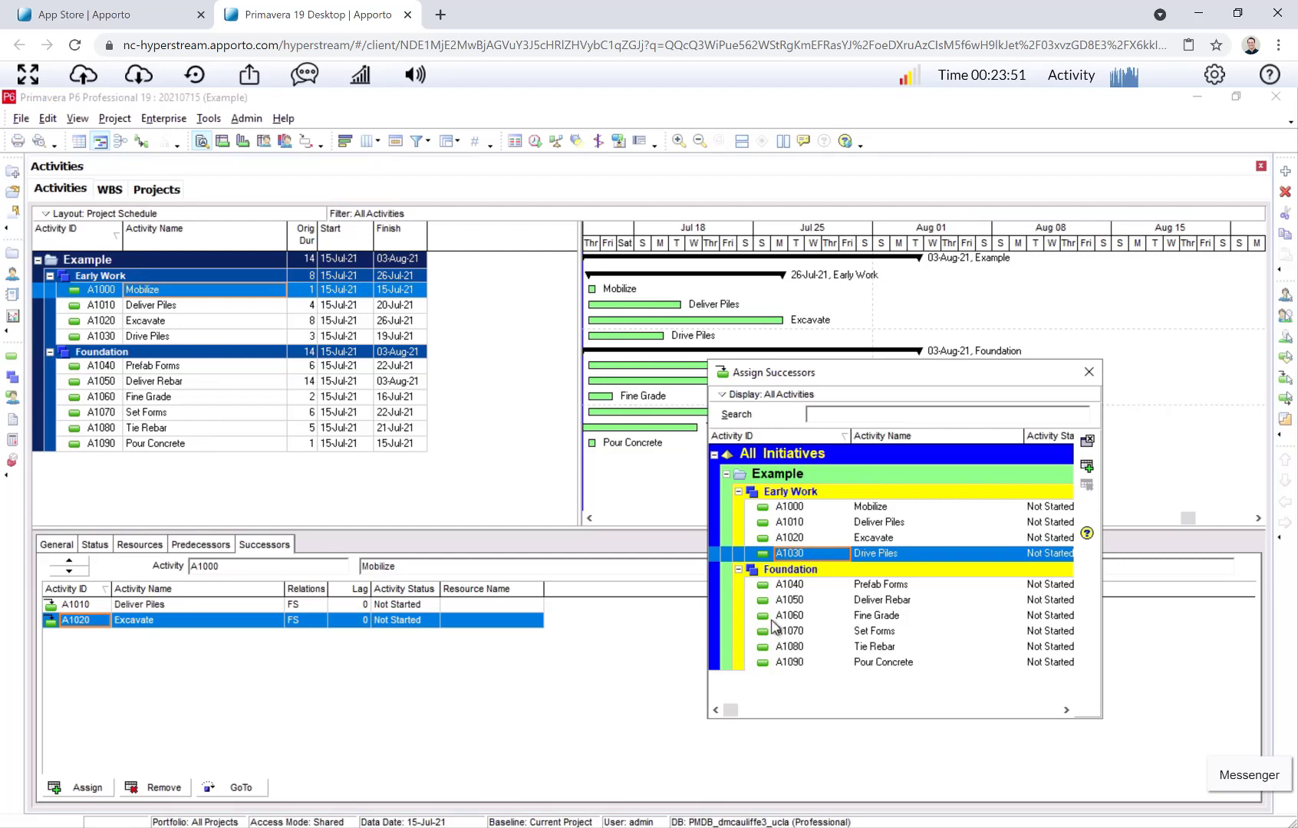
{"action": "left_click", "coordinate": [796, 586]}
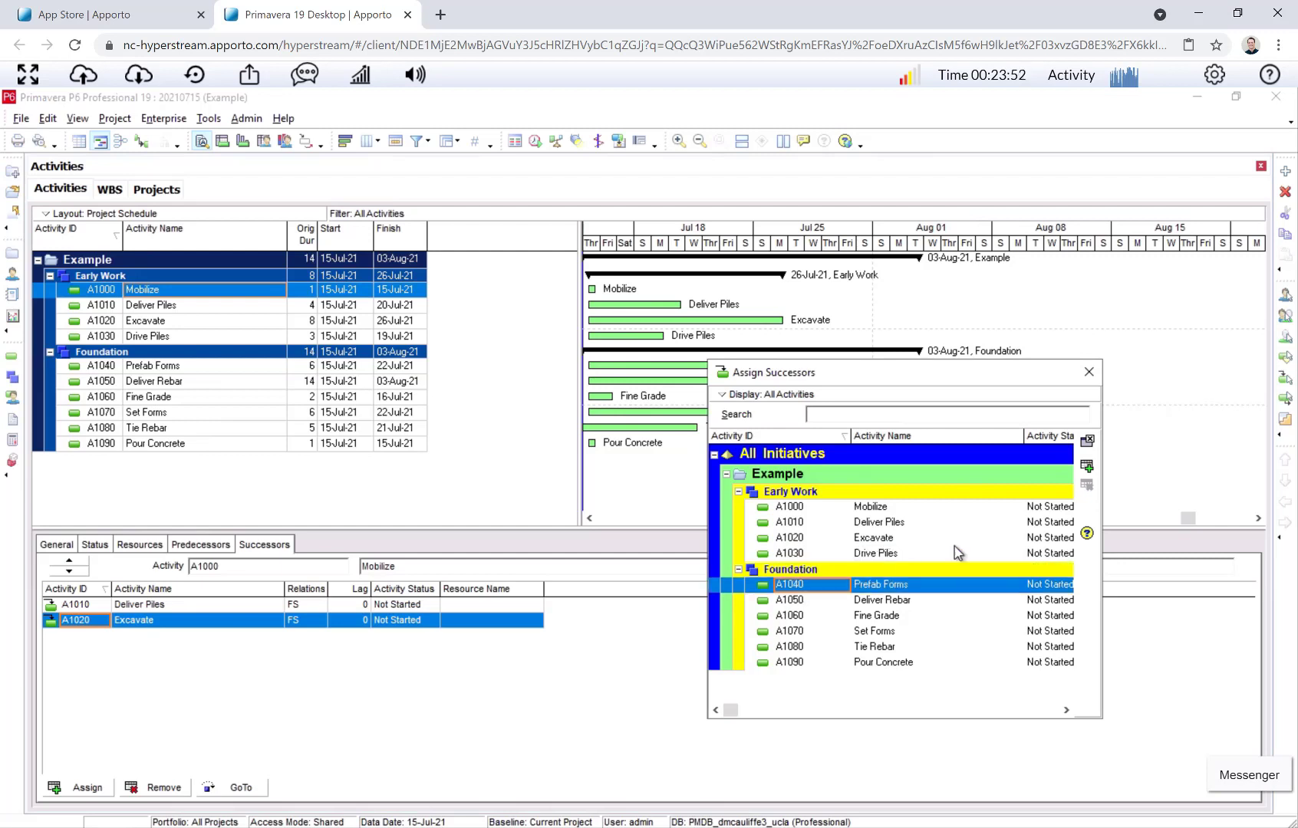
{"action": "left_click", "coordinate": [1084, 467]}
{"action": "left_click", "coordinate": [809, 598]}
{"action": "left_click", "coordinate": [1085, 465]}
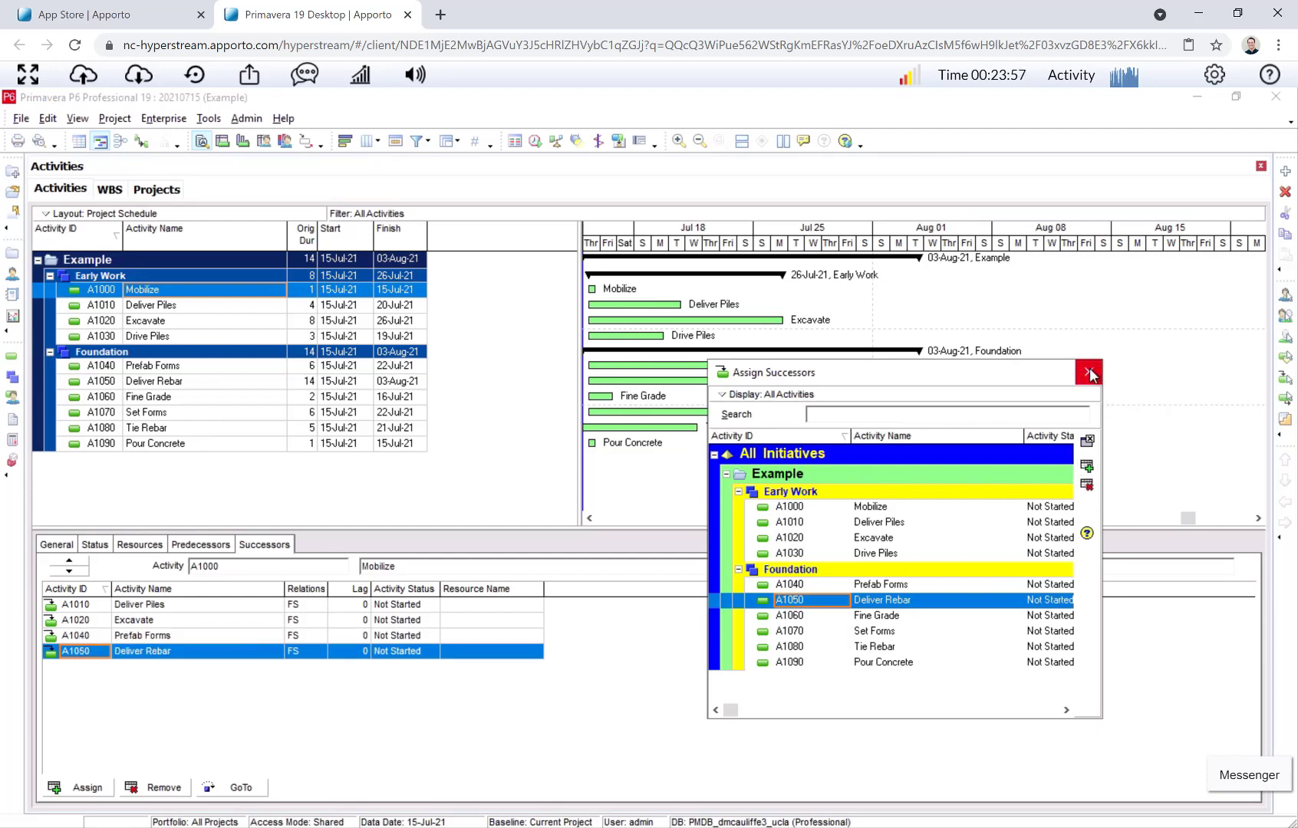
{"action": "left_click", "coordinate": [1089, 371]}
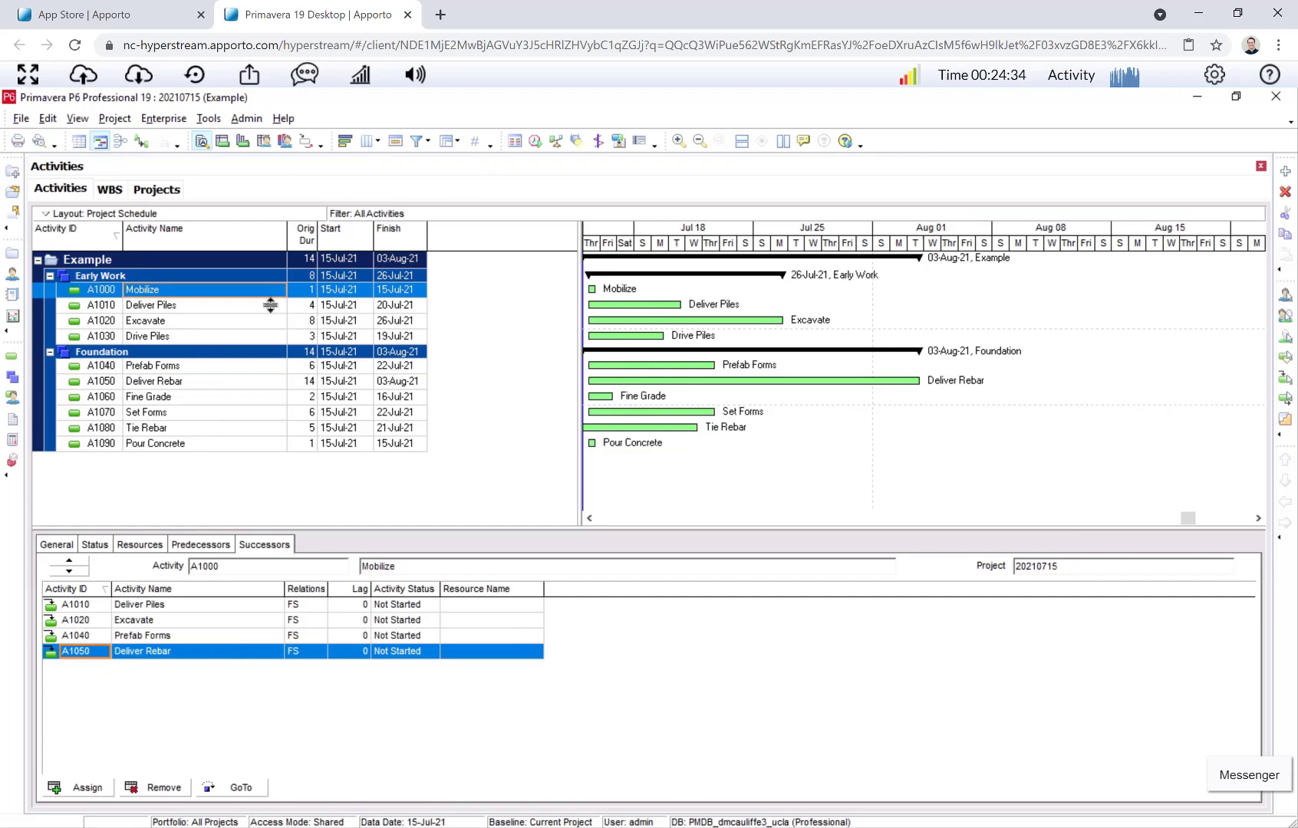
Step: Assign Deliver Piles and Excavate as predecessors of Drive Piles (A1030)
{"action": "left_click", "coordinate": [191, 304]}
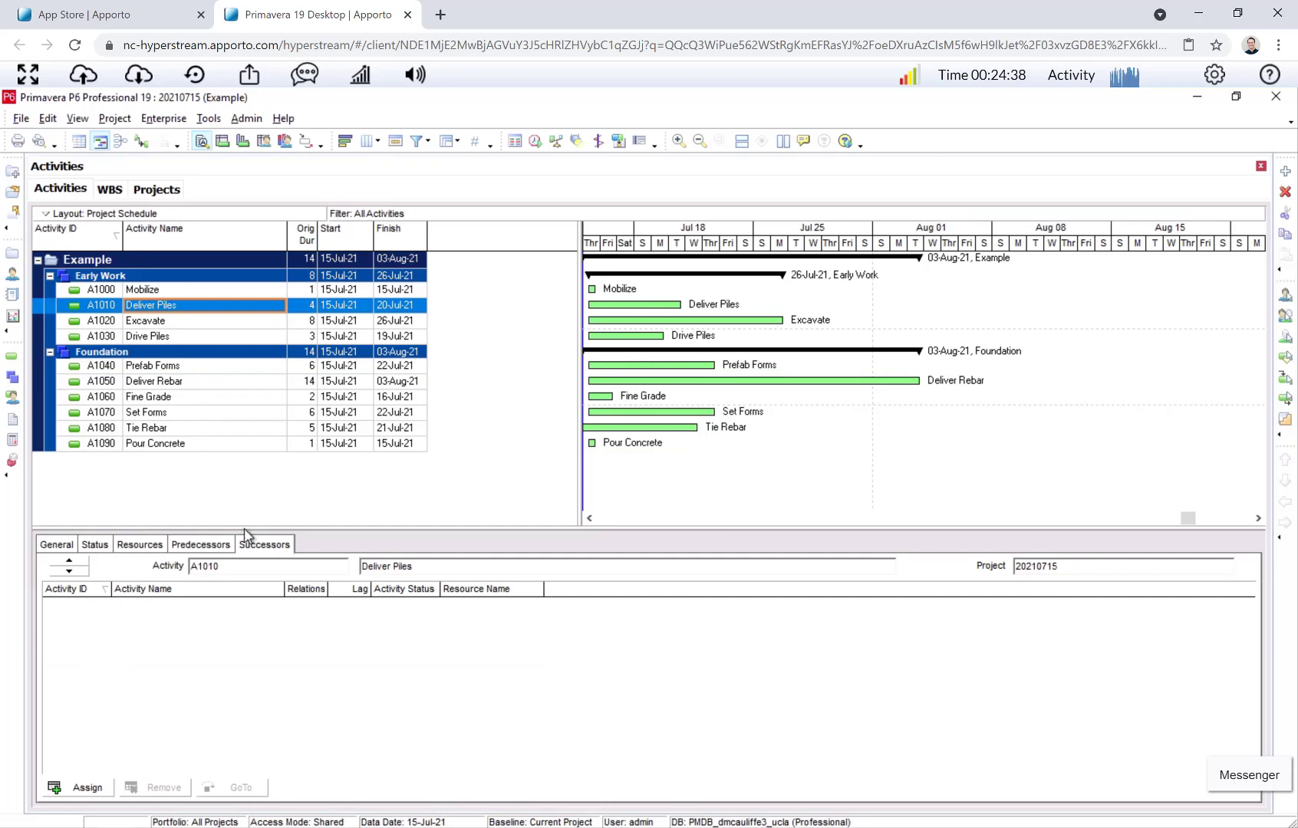
{"action": "left_click", "coordinate": [192, 321]}
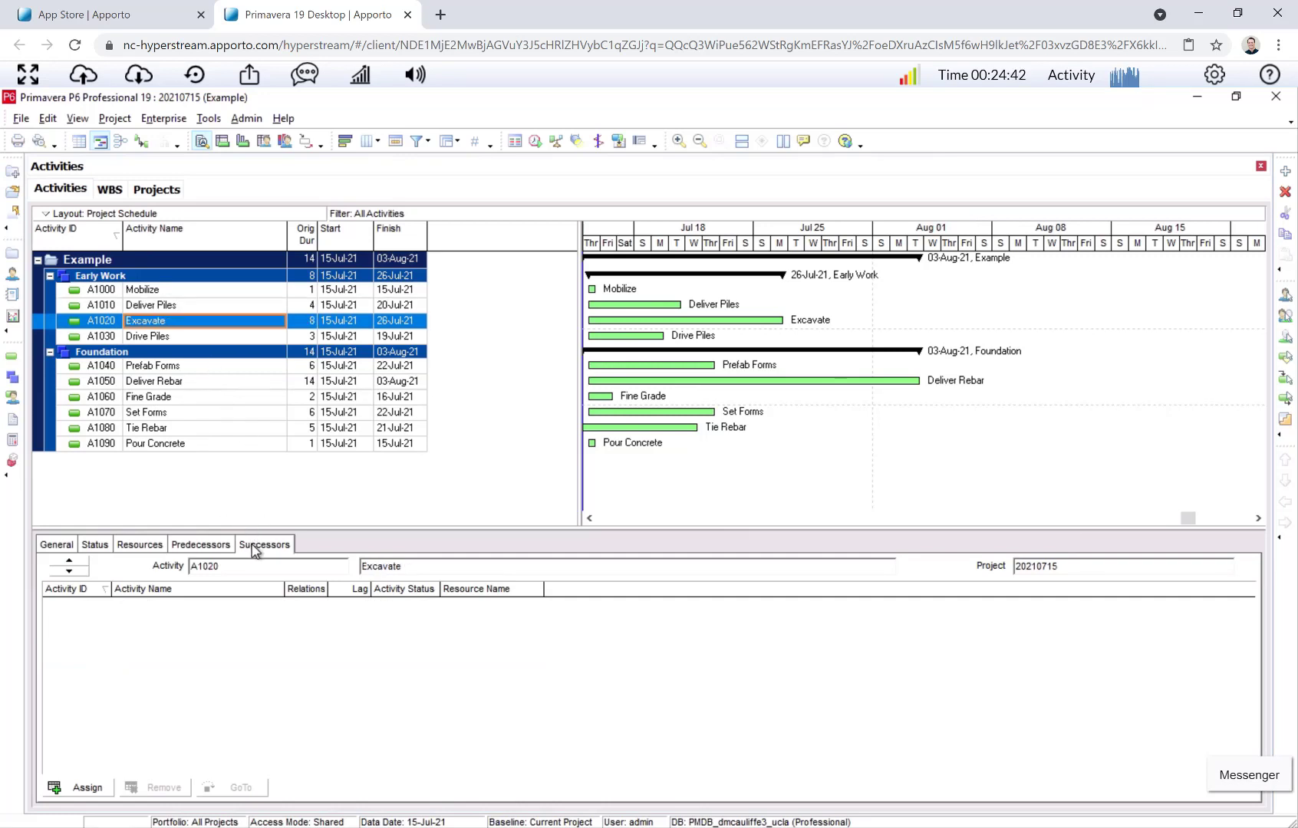
{"action": "left_click", "coordinate": [189, 347]}
{"action": "left_click", "coordinate": [201, 545]}
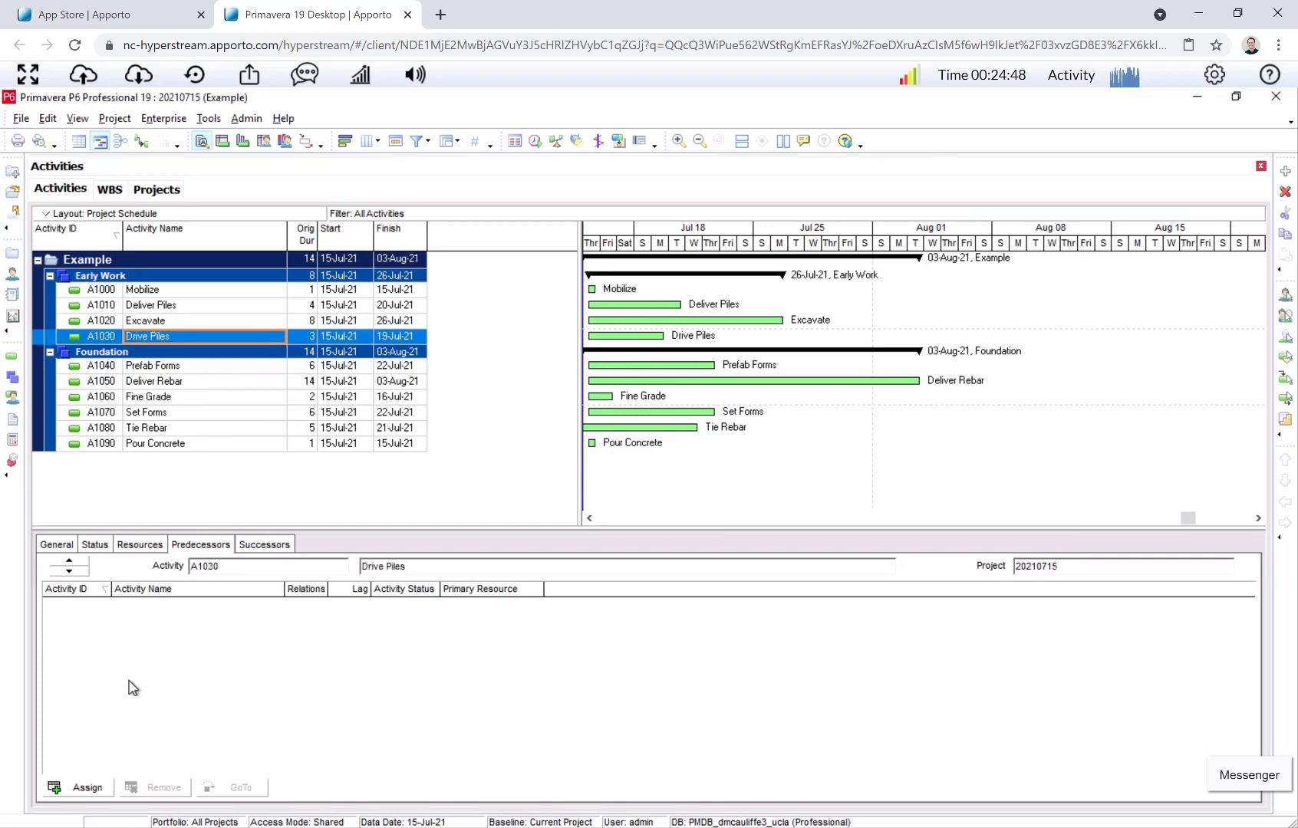
{"action": "left_click", "coordinate": [93, 789]}
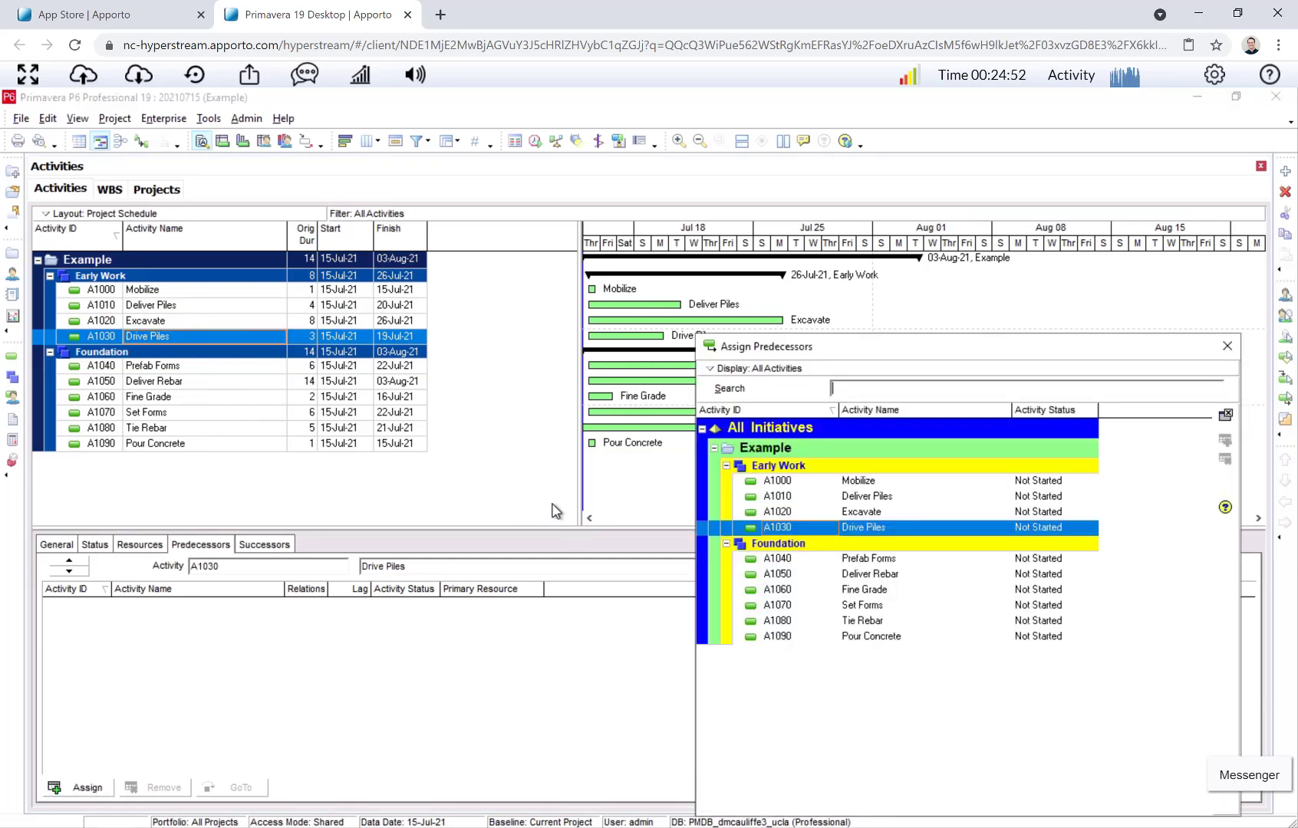
{"action": "left_click", "coordinate": [862, 498]}
{"action": "double_click", "coordinate": [862, 499]}
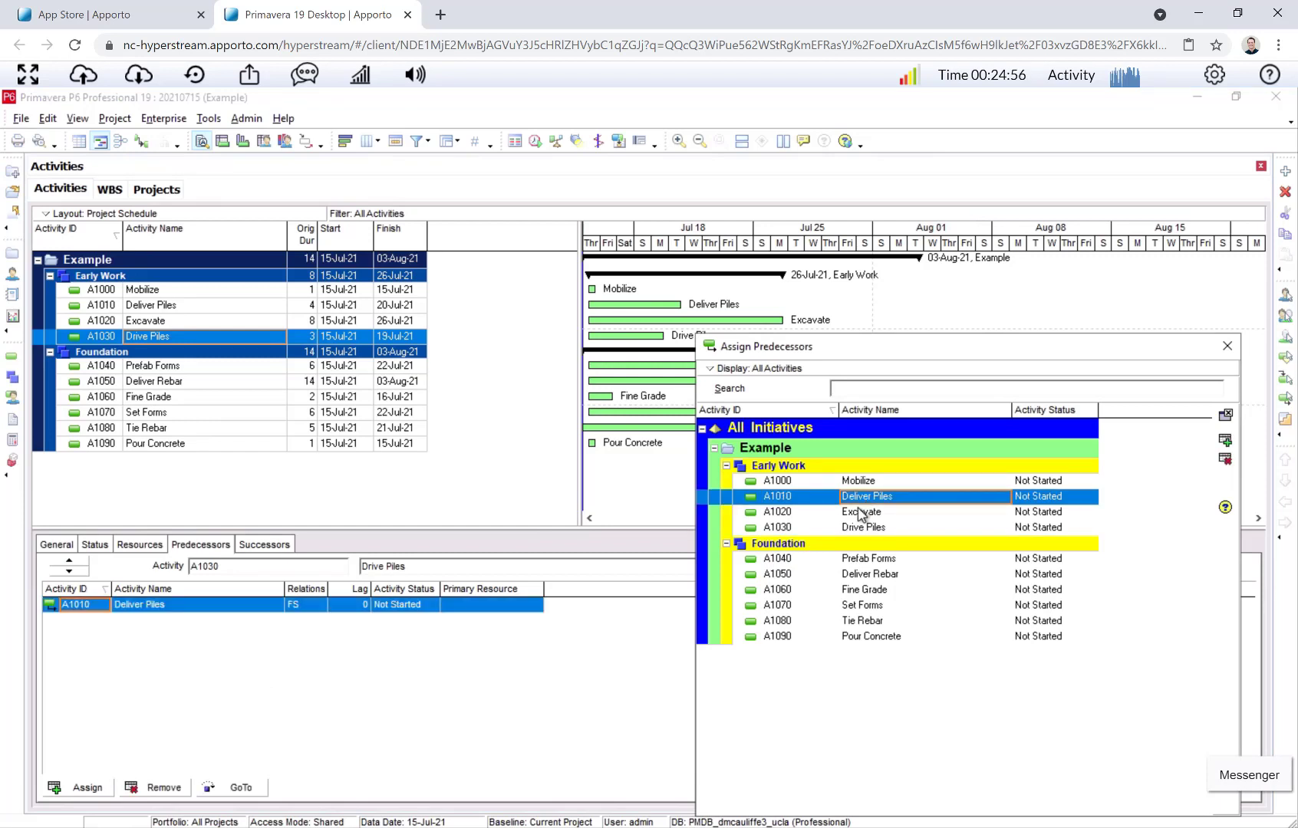
{"action": "double_click", "coordinate": [867, 513]}
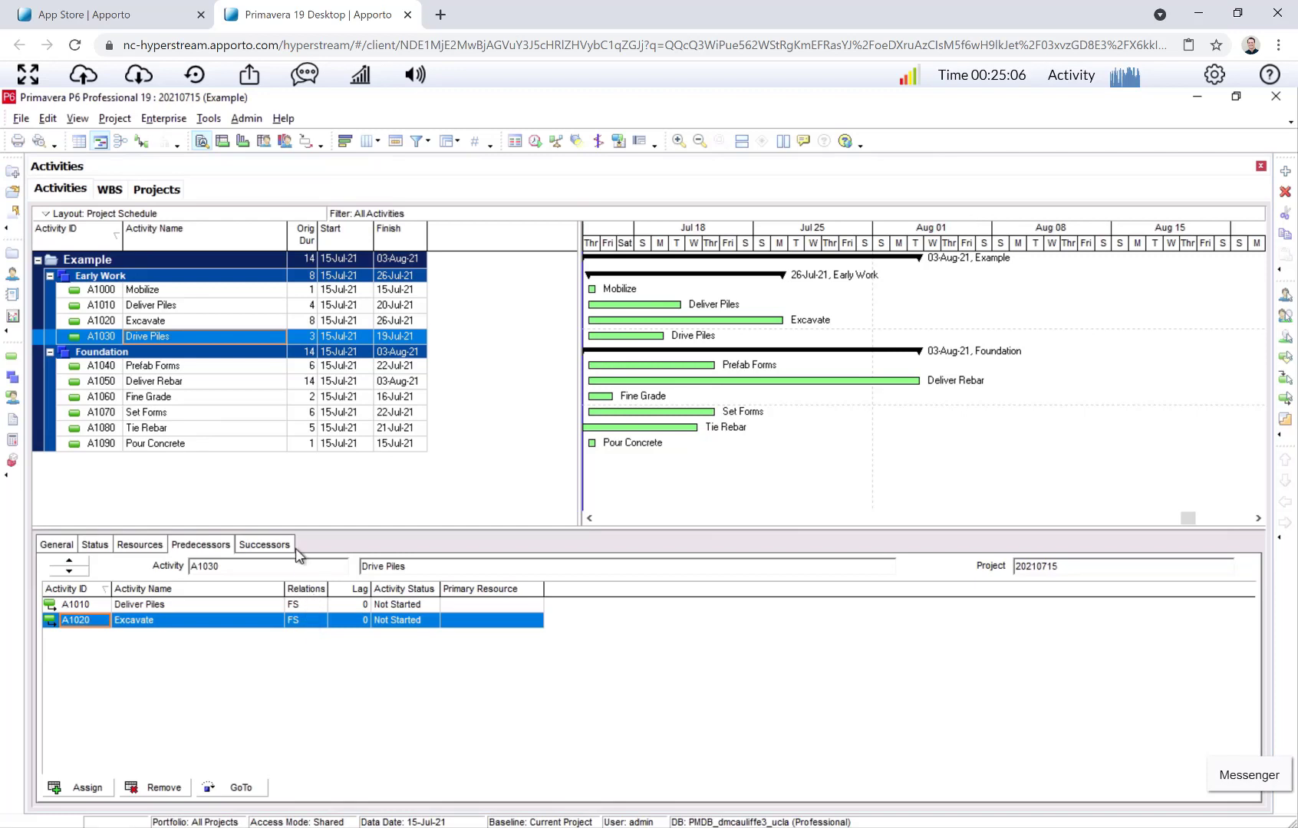
Step: Review the successors and predecessors of Deliver Piles, Excavate and Drive Piles
{"action": "left_click", "coordinate": [175, 305]}
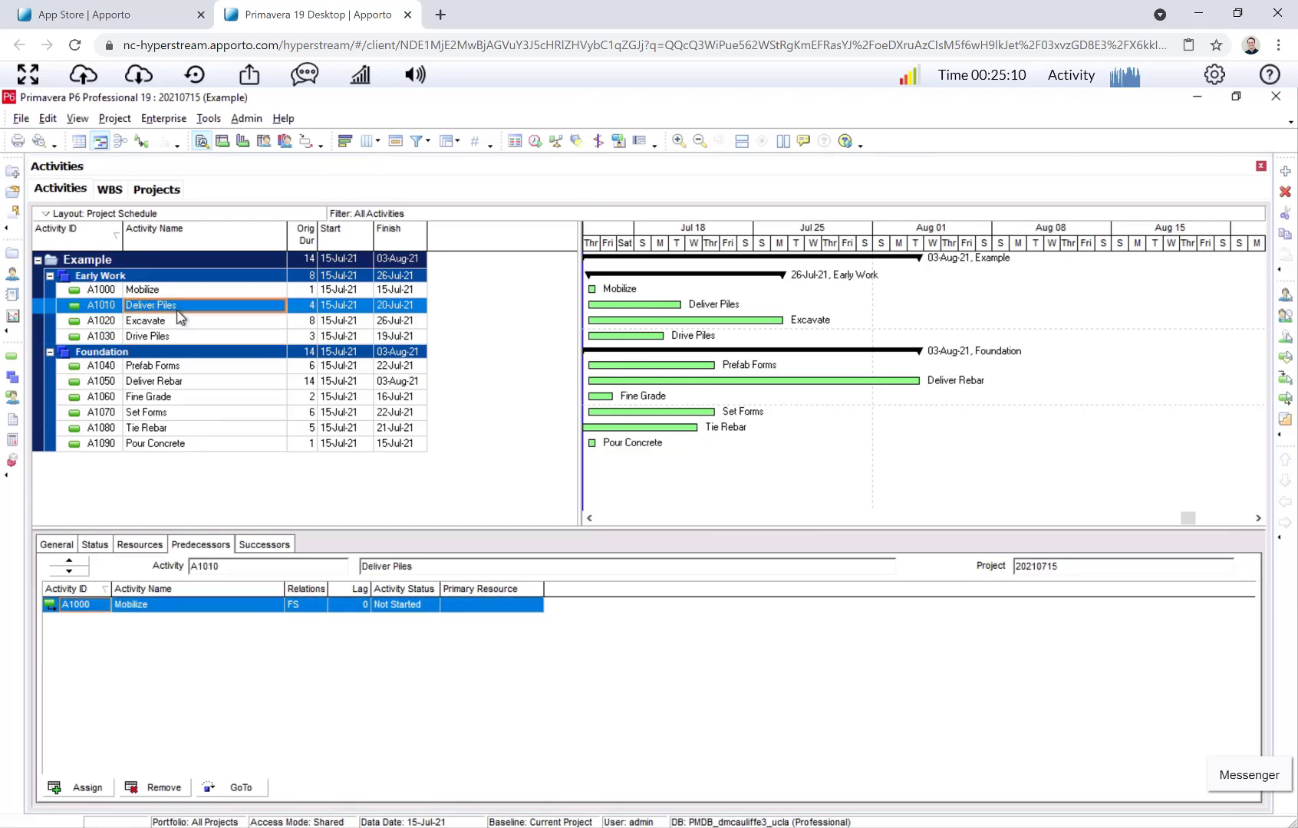
{"action": "left_click", "coordinate": [258, 549]}
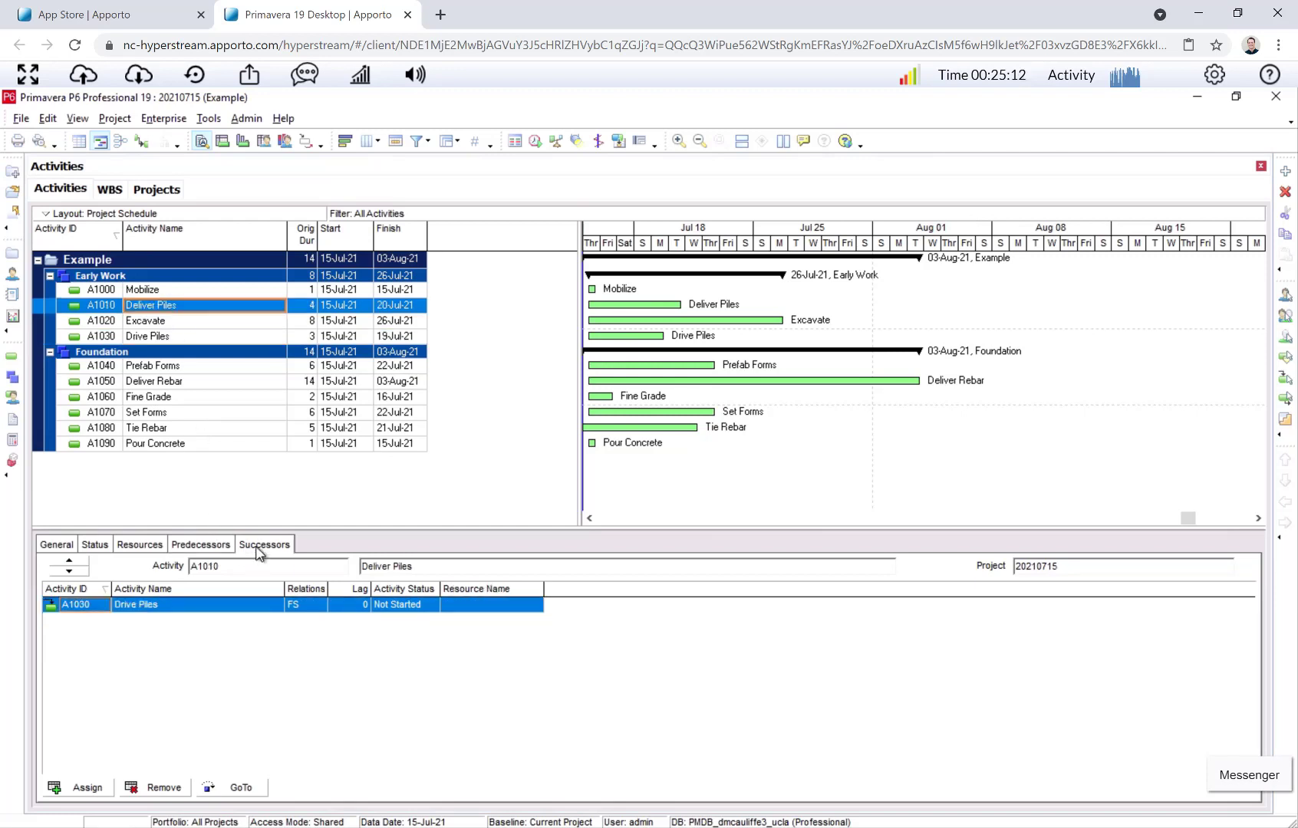
{"action": "left_click", "coordinate": [171, 321]}
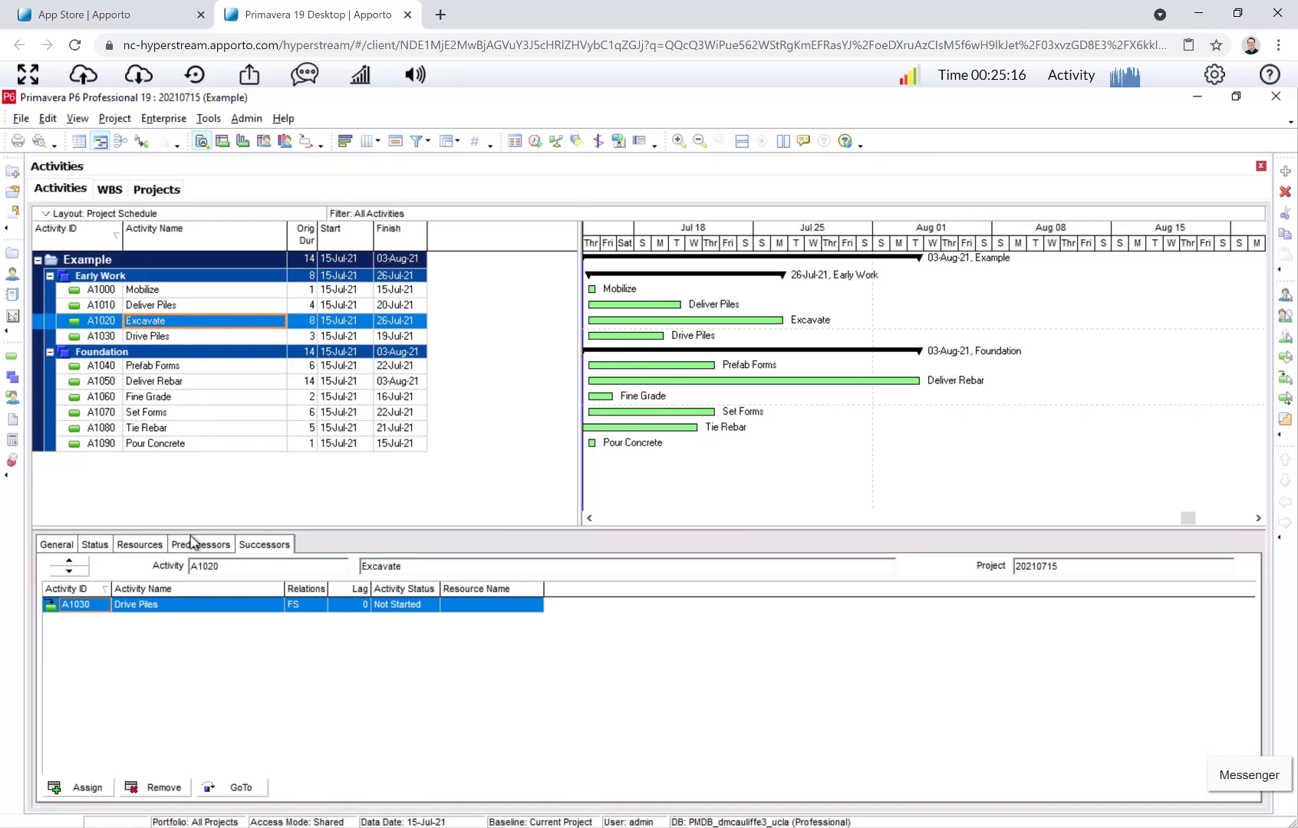
{"action": "left_click", "coordinate": [181, 336]}
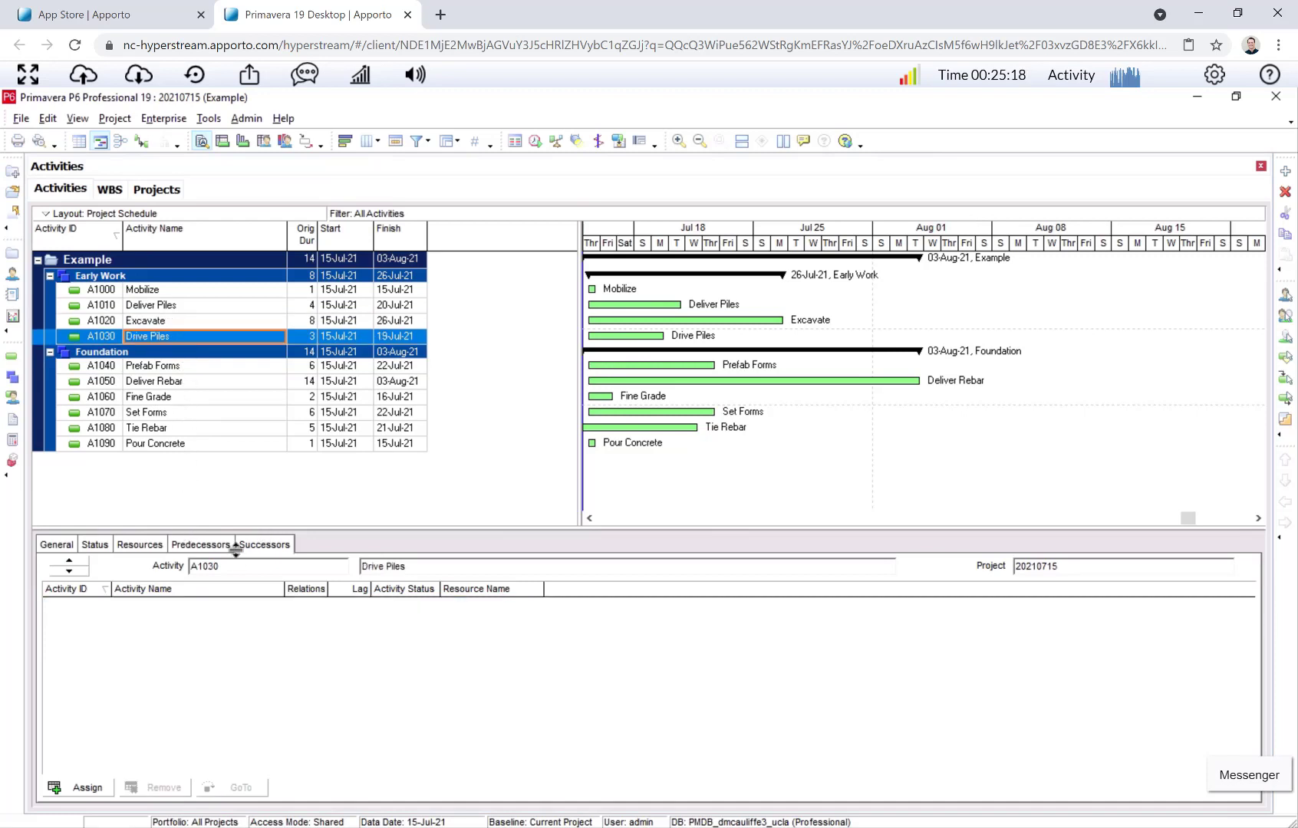
{"action": "left_click", "coordinate": [228, 546]}
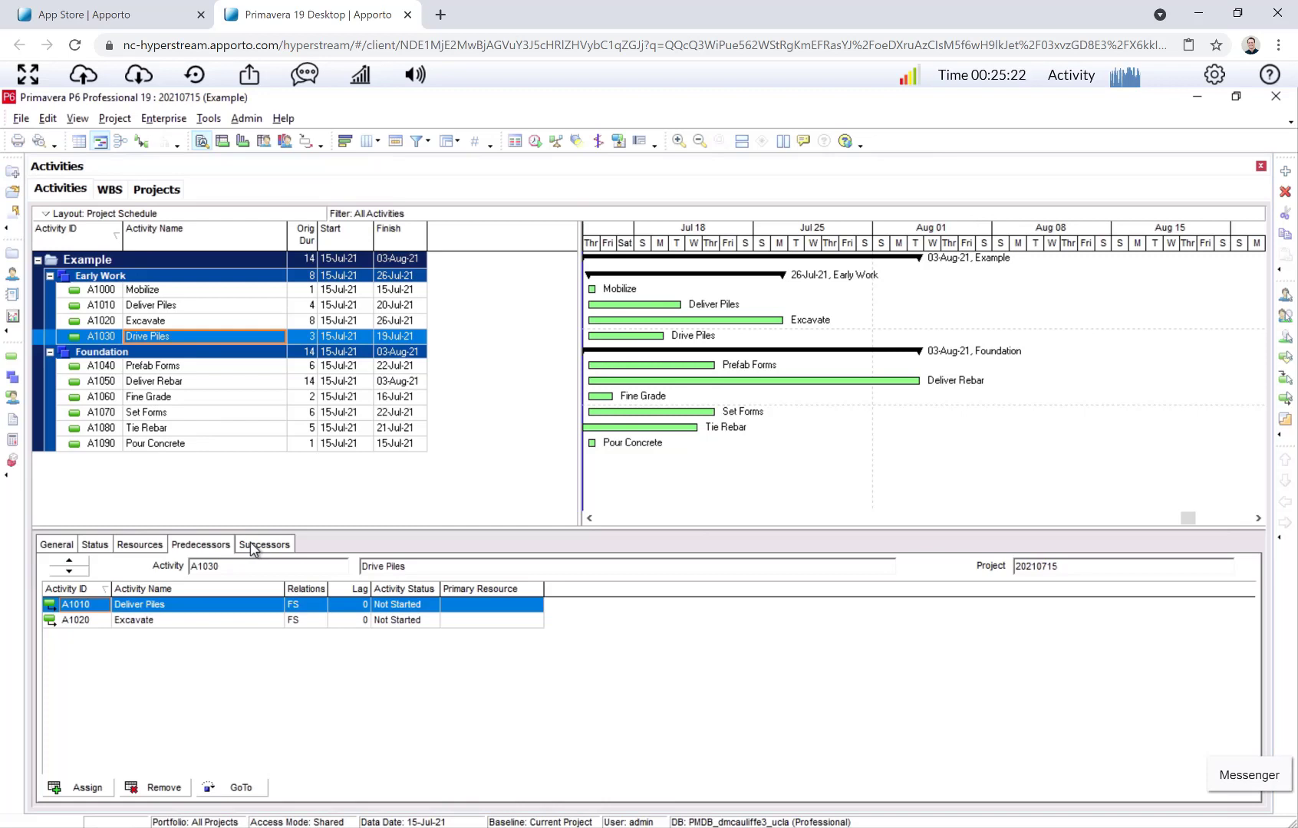
{"action": "left_click", "coordinate": [254, 546]}
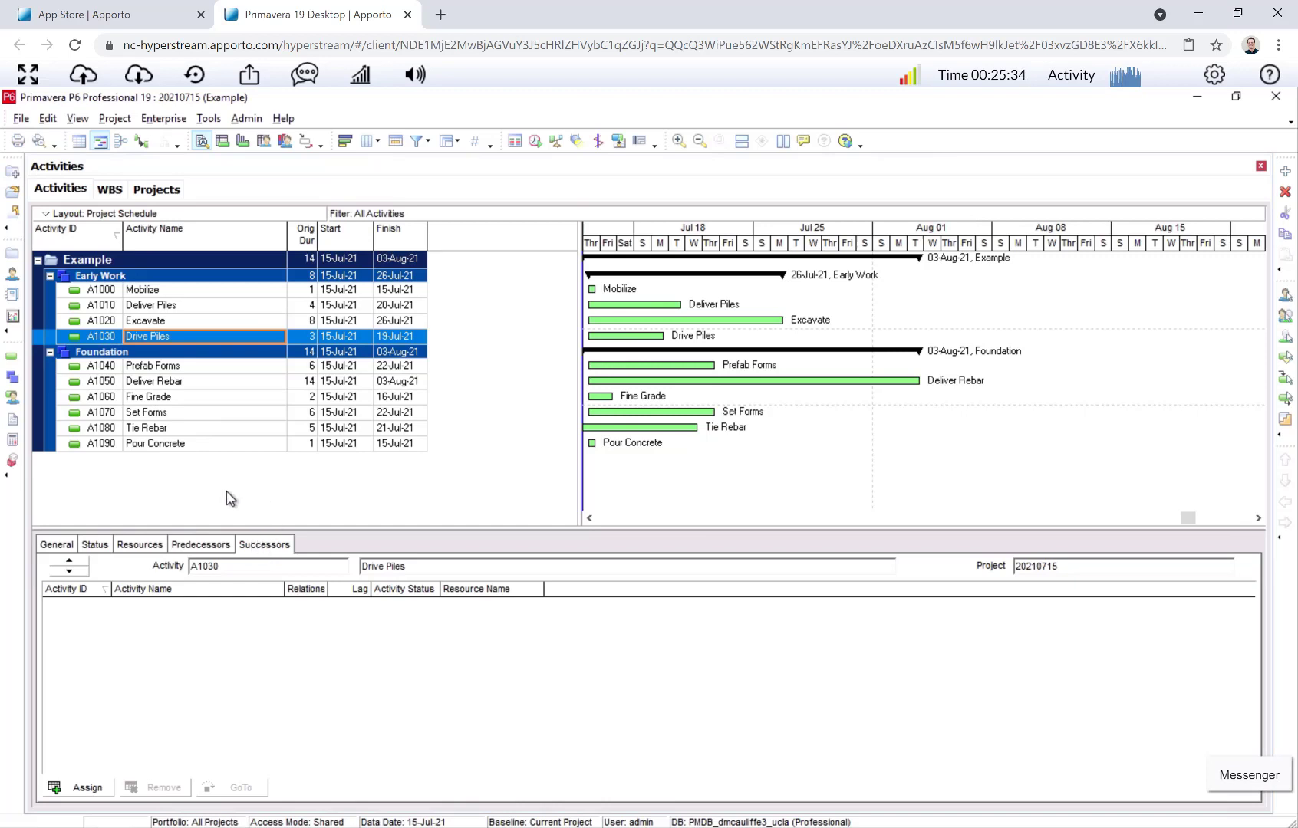
Step: Make Drive Piles the finish-to-start predecessor of Fine Grade (A1060)
{"action": "left_click", "coordinate": [163, 397]}
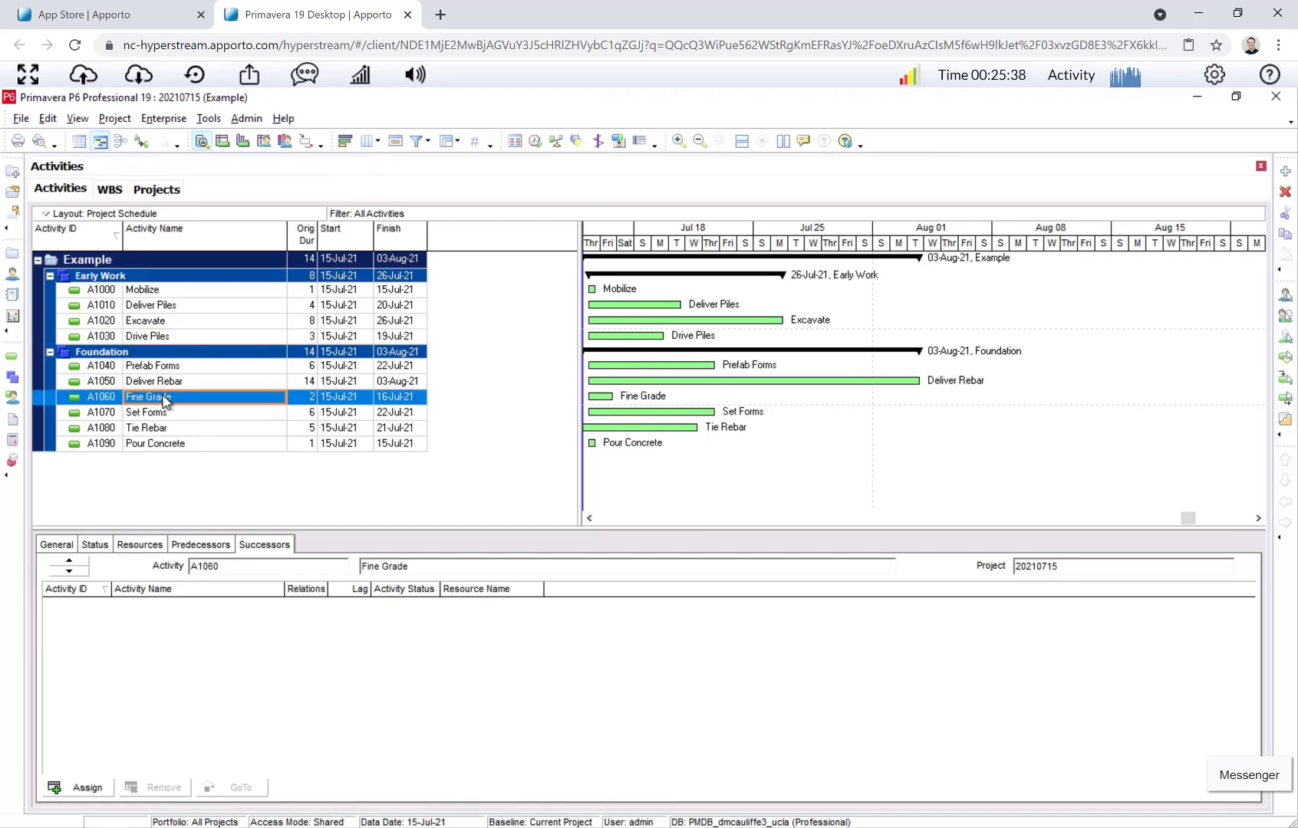
{"action": "left_click", "coordinate": [196, 546]}
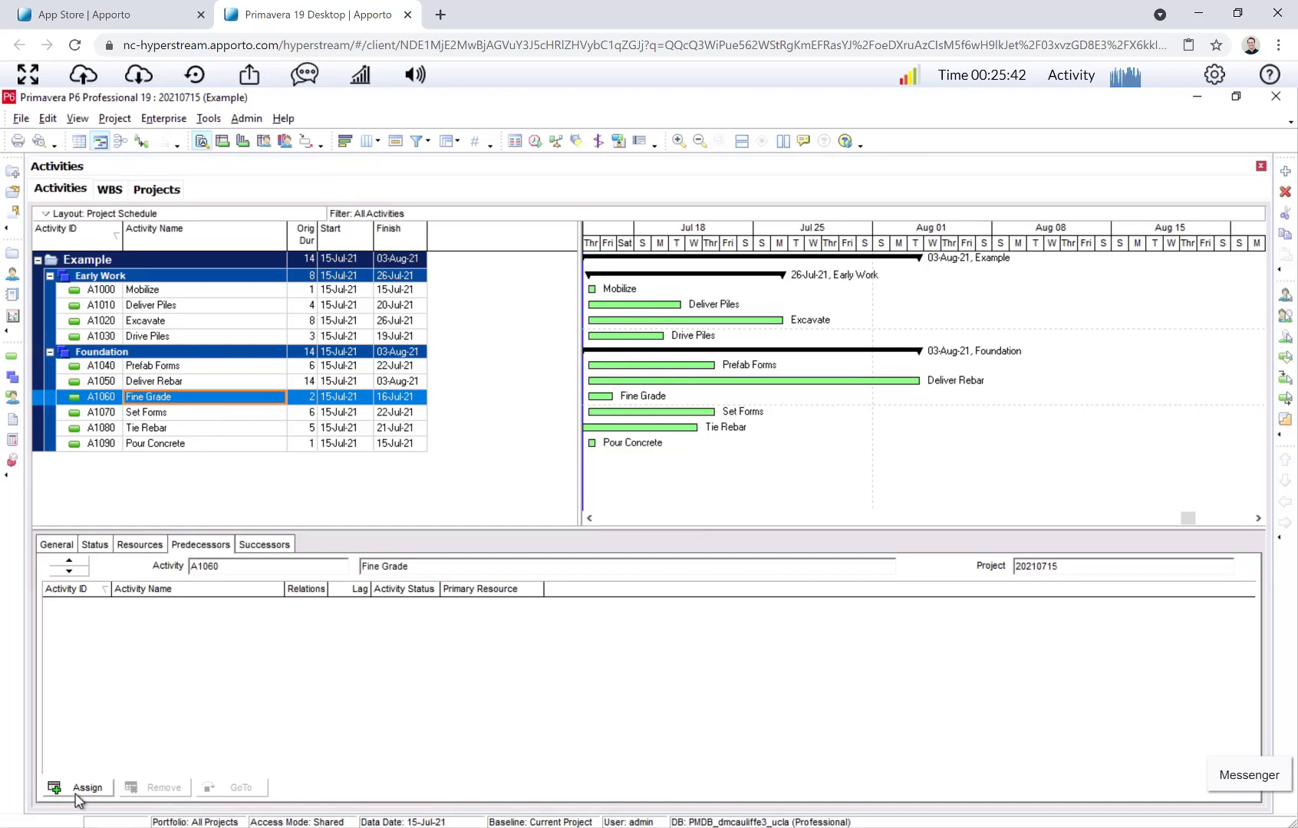
{"action": "left_click", "coordinate": [75, 787]}
{"action": "double_click", "coordinate": [874, 528]}
{"action": "left_click", "coordinate": [1226, 346]}
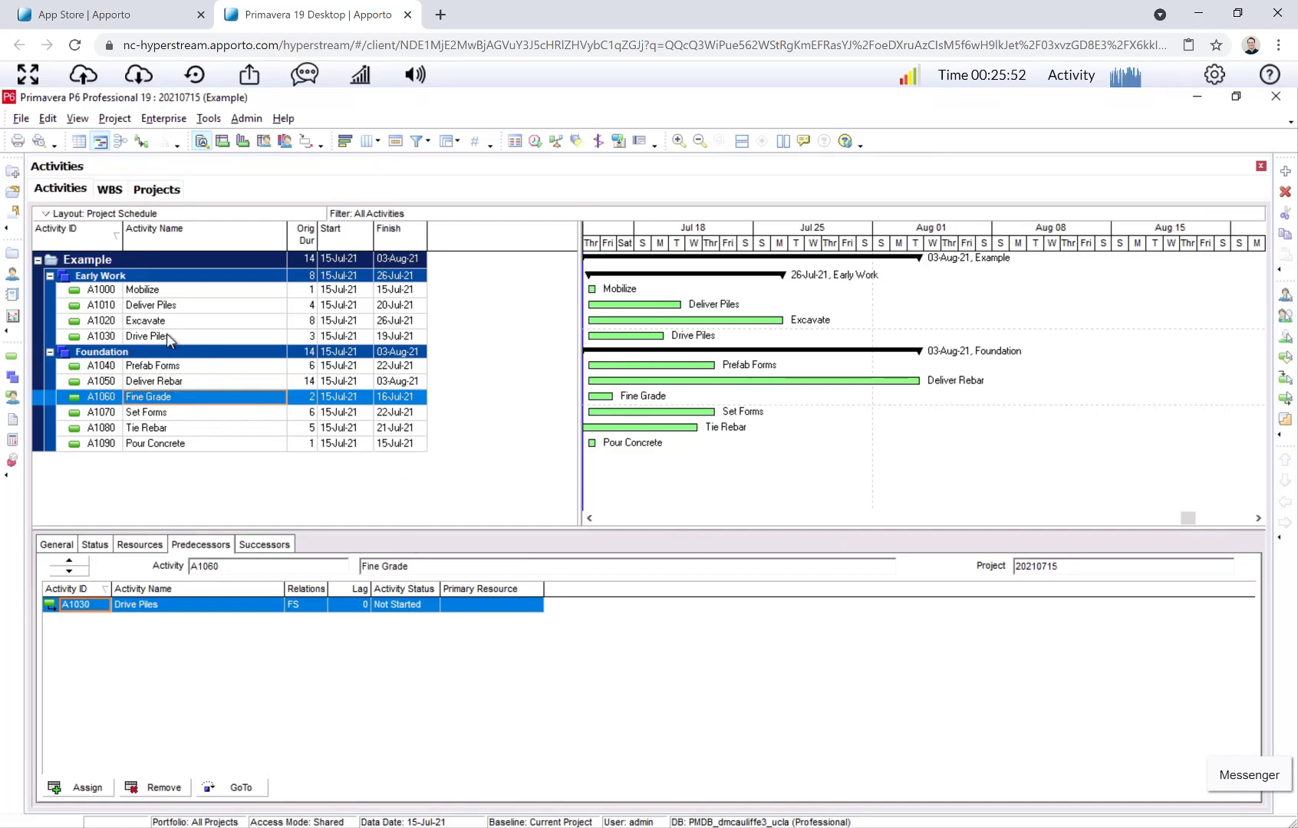
Step: Give Set Forms (A1070) predecessors Drive Piles and Prefab Forms
{"action": "left_click", "coordinate": [157, 415]}
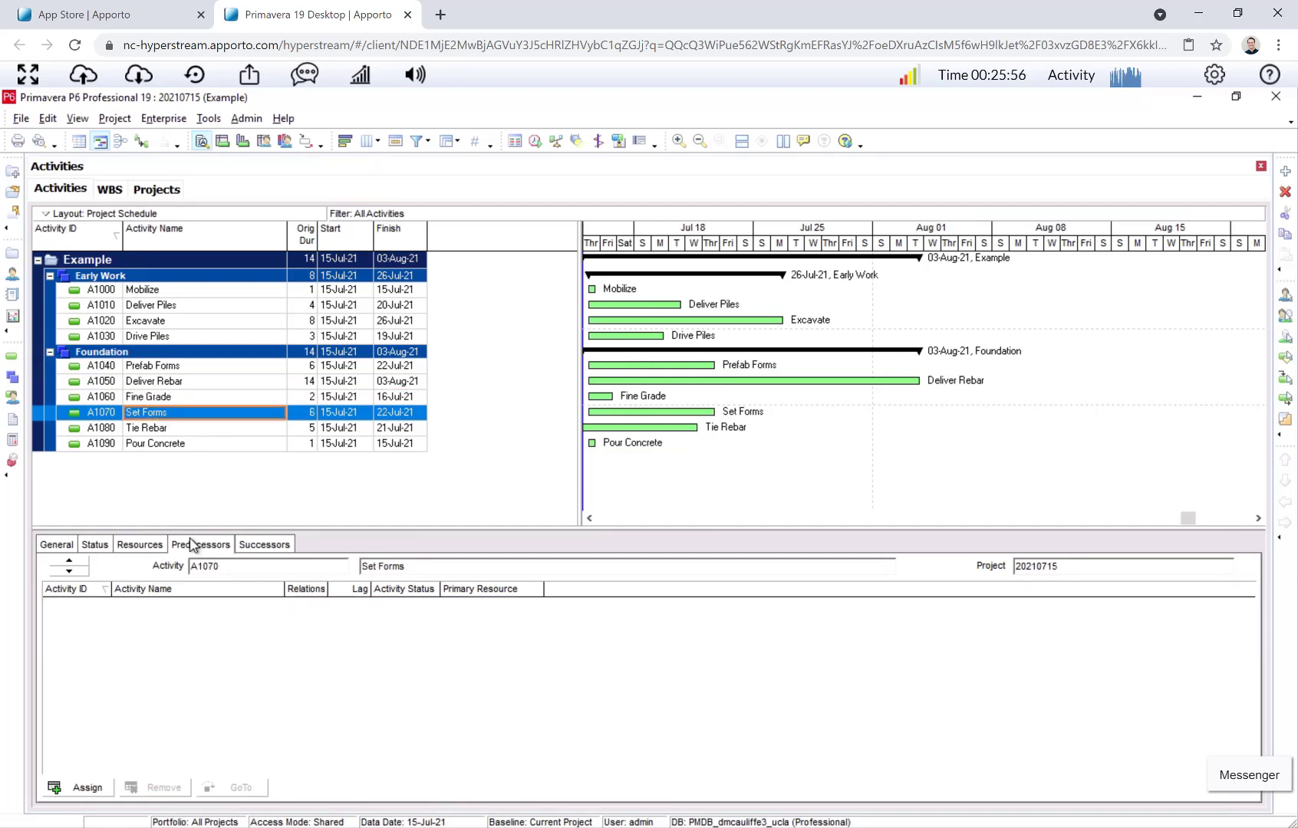
{"action": "left_click", "coordinate": [80, 788]}
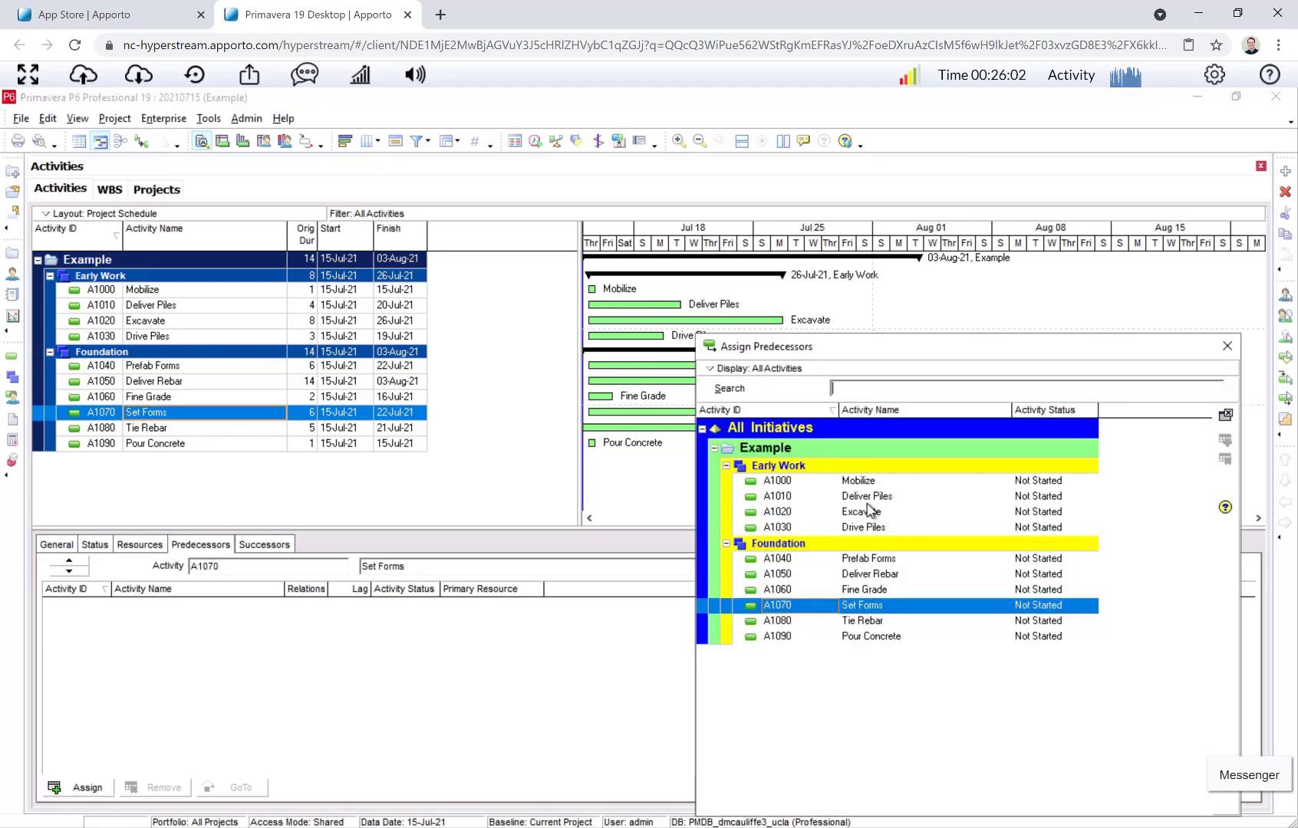
{"action": "double_click", "coordinate": [870, 528]}
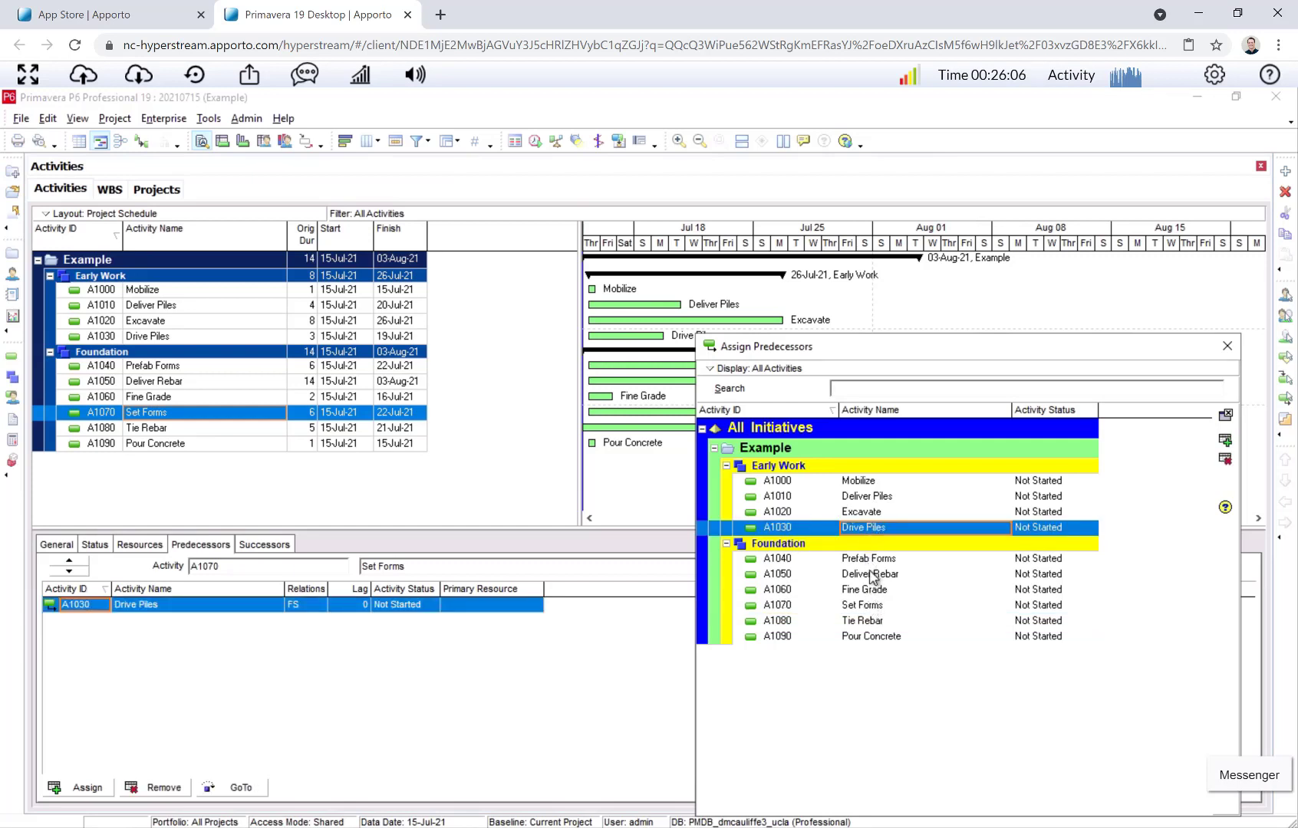
{"action": "double_click", "coordinate": [868, 558]}
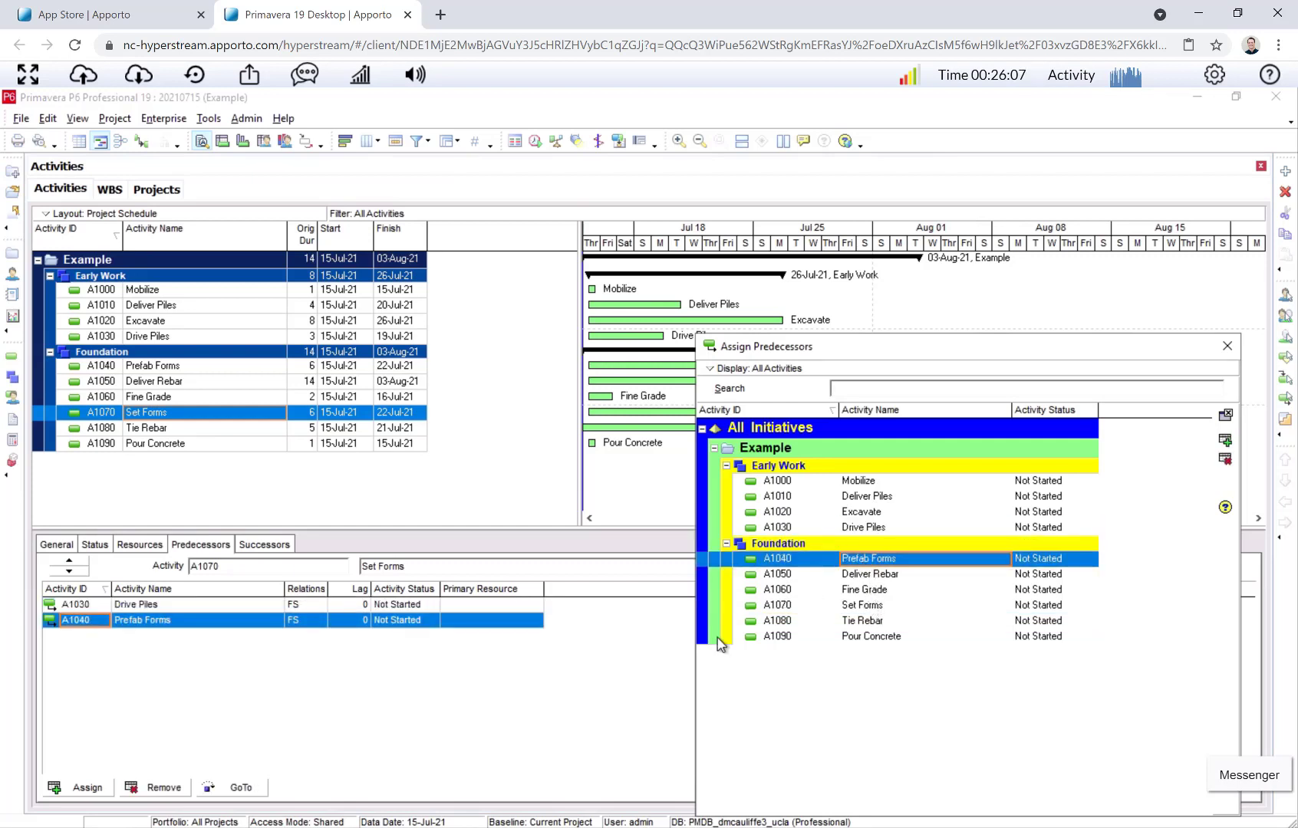
{"action": "left_click", "coordinate": [1227, 346]}
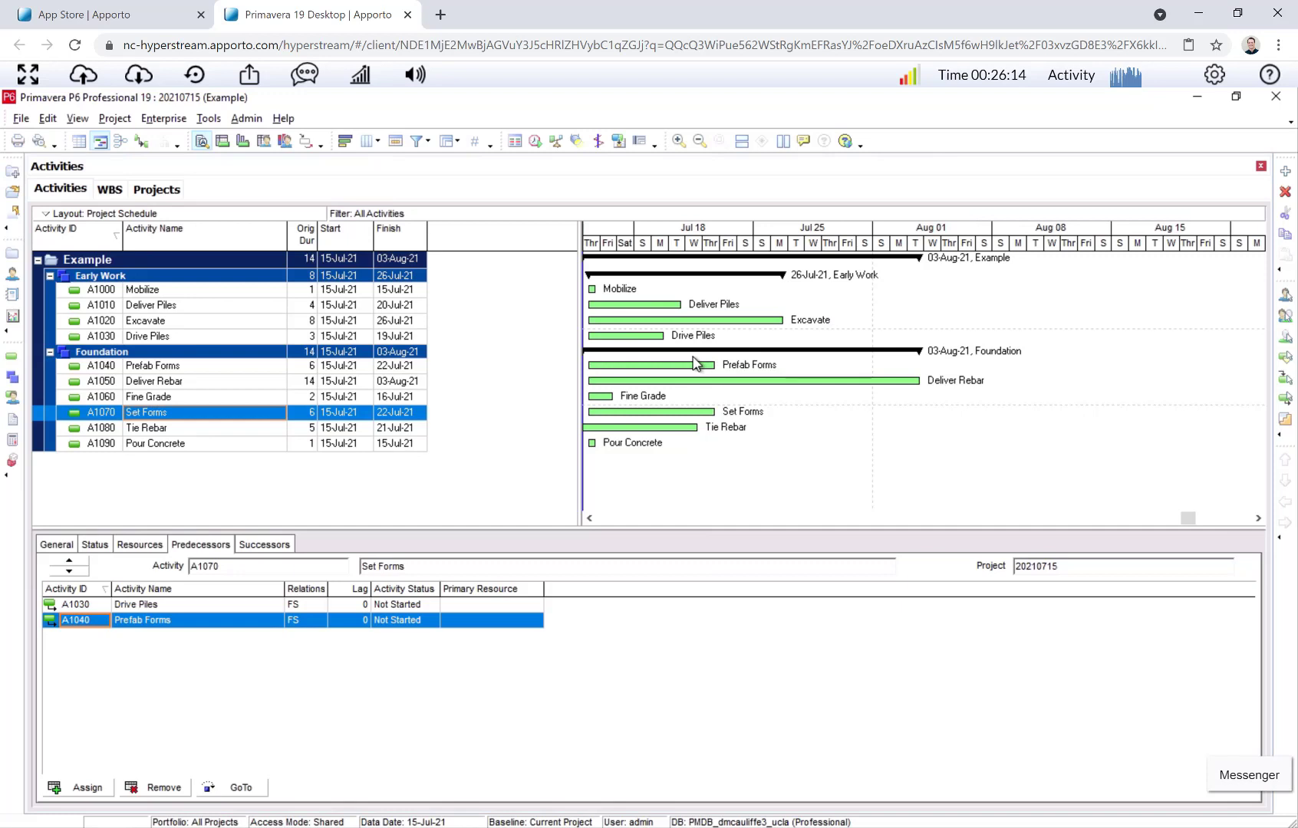
{"action": "left_click", "coordinate": [214, 431]}
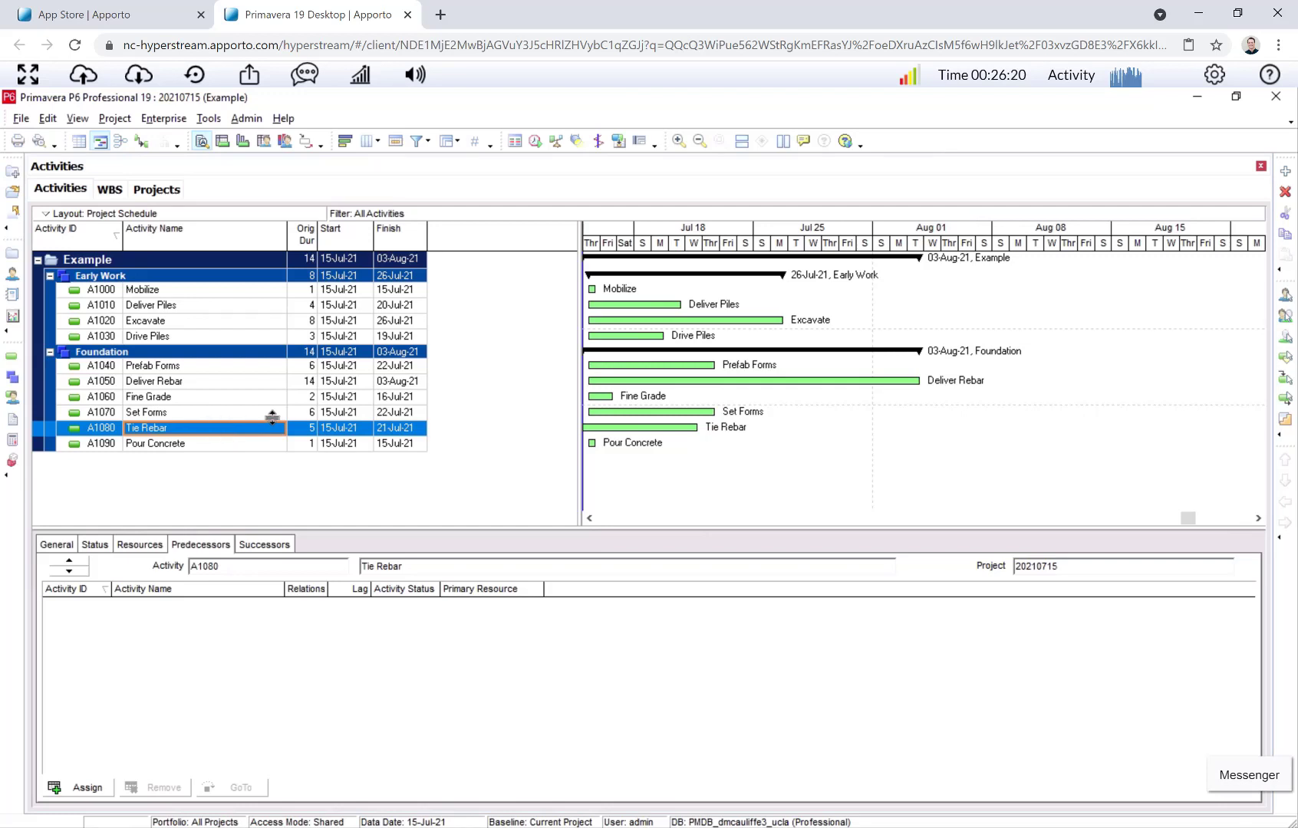
Step: Assign Fine Grade, Set Forms and Deliver Rebar as predecessors of Tie Rebar (A1080)
{"action": "left_click", "coordinate": [80, 787]}
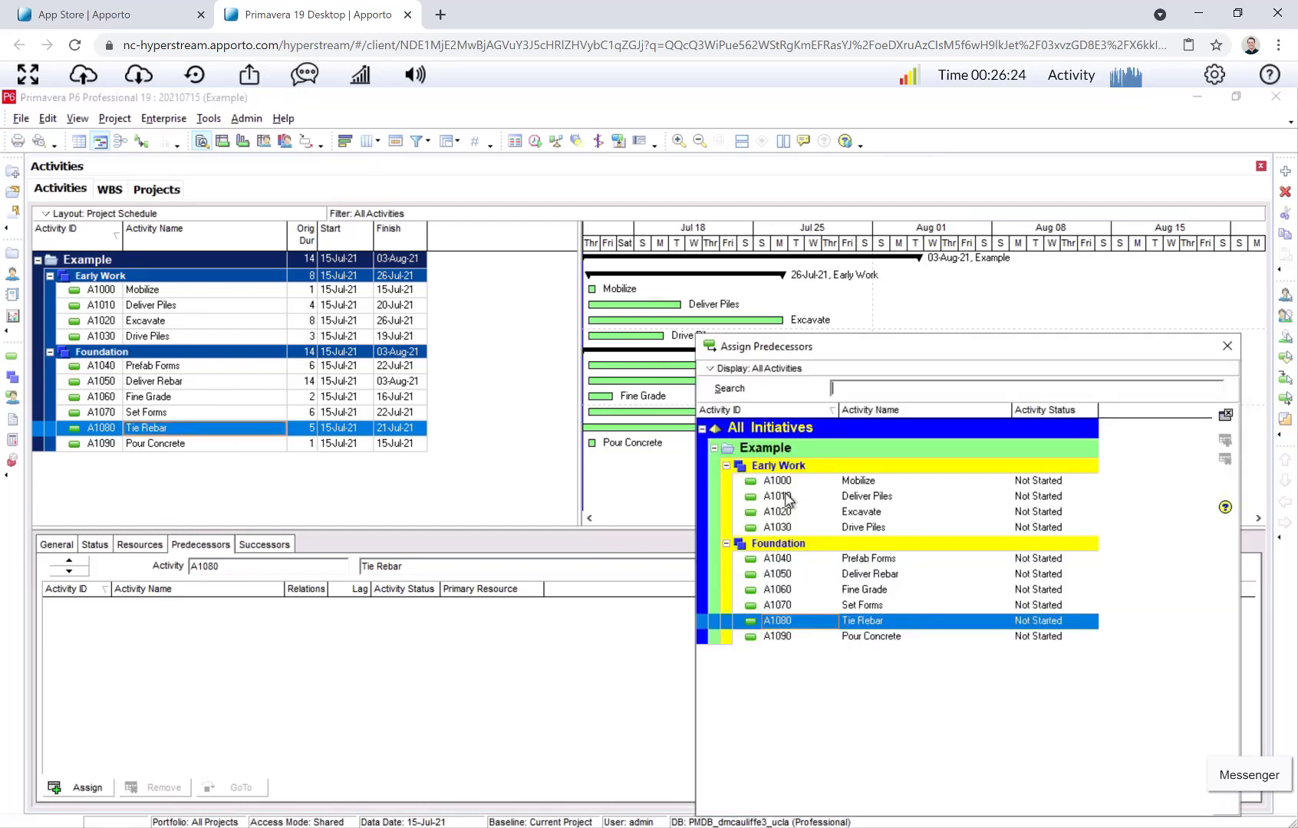
{"action": "left_click", "coordinate": [809, 563]}
{"action": "double_click", "coordinate": [819, 590]}
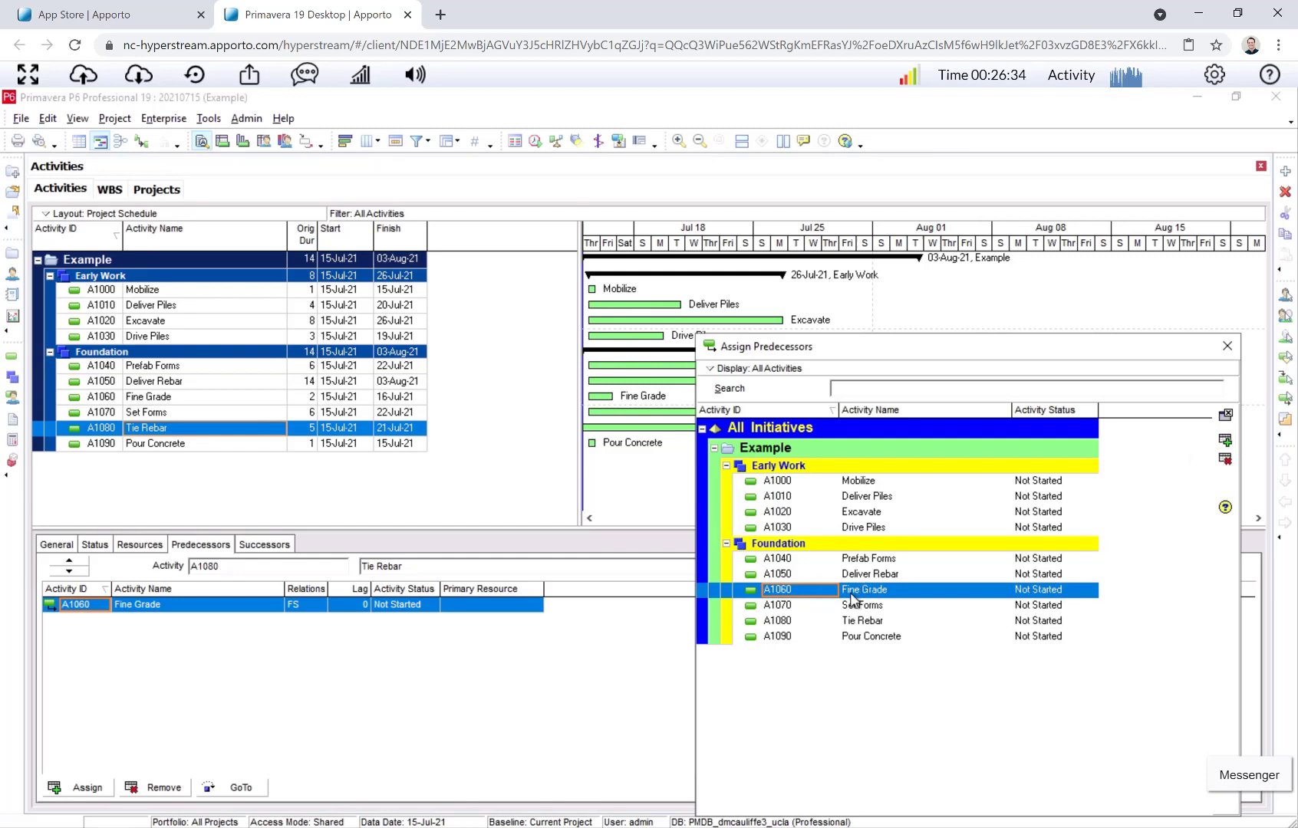
{"action": "double_click", "coordinate": [830, 604]}
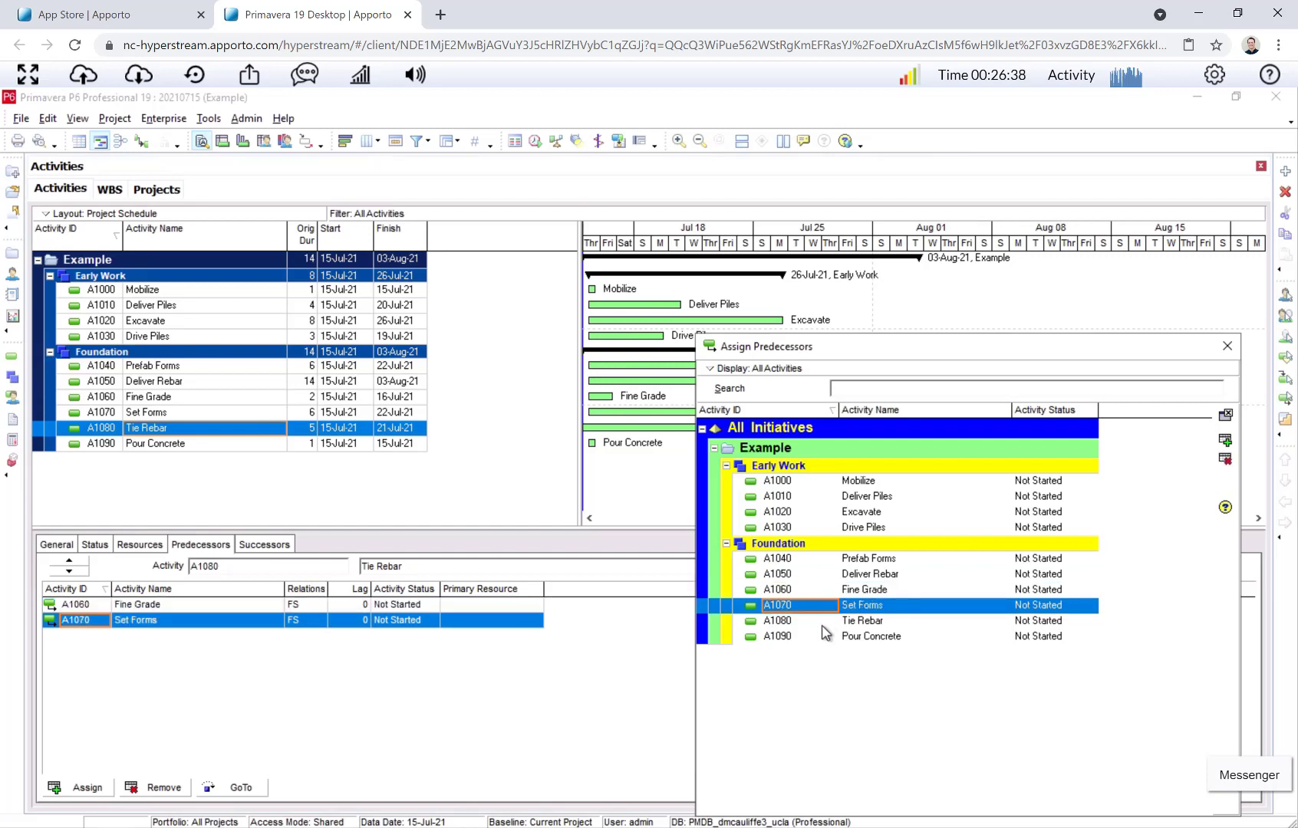
{"action": "double_click", "coordinate": [817, 577]}
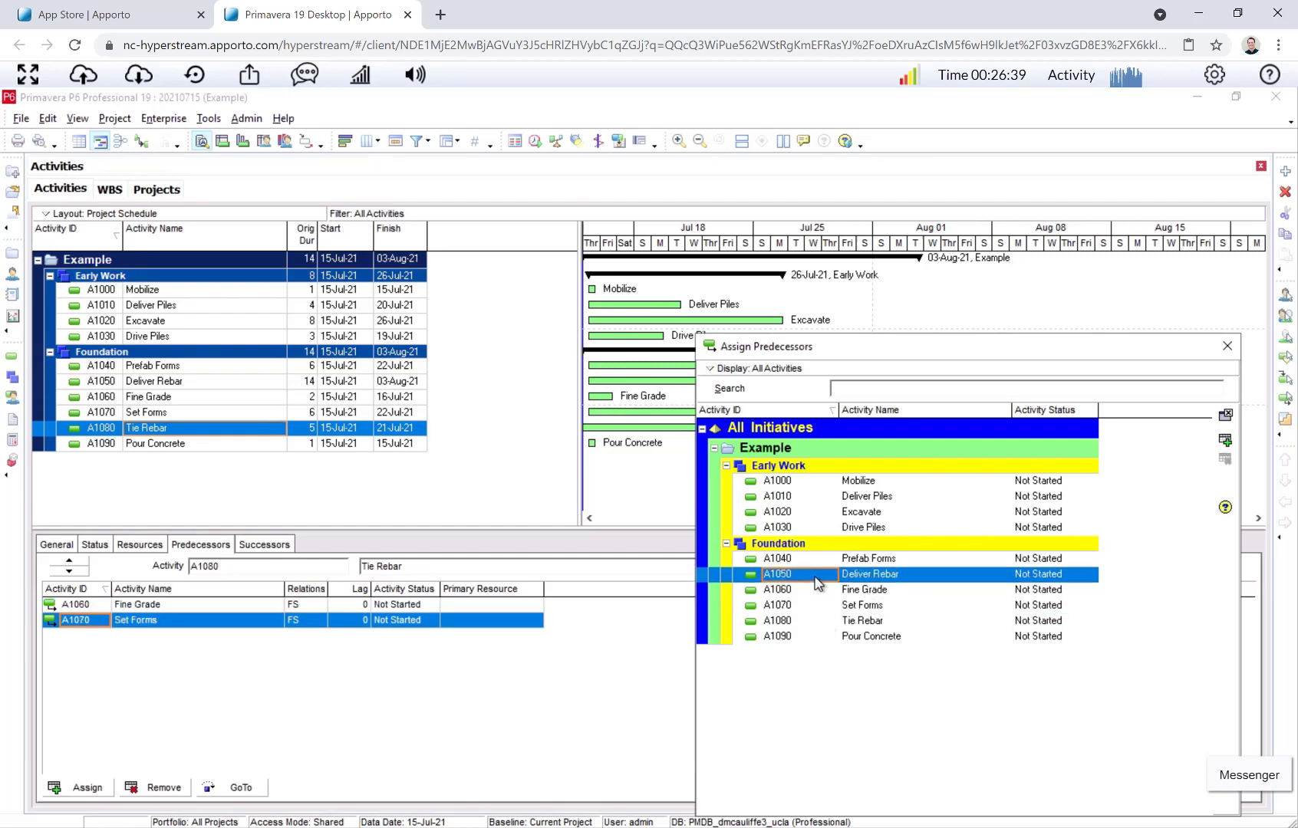
{"action": "left_click", "coordinate": [1227, 346]}
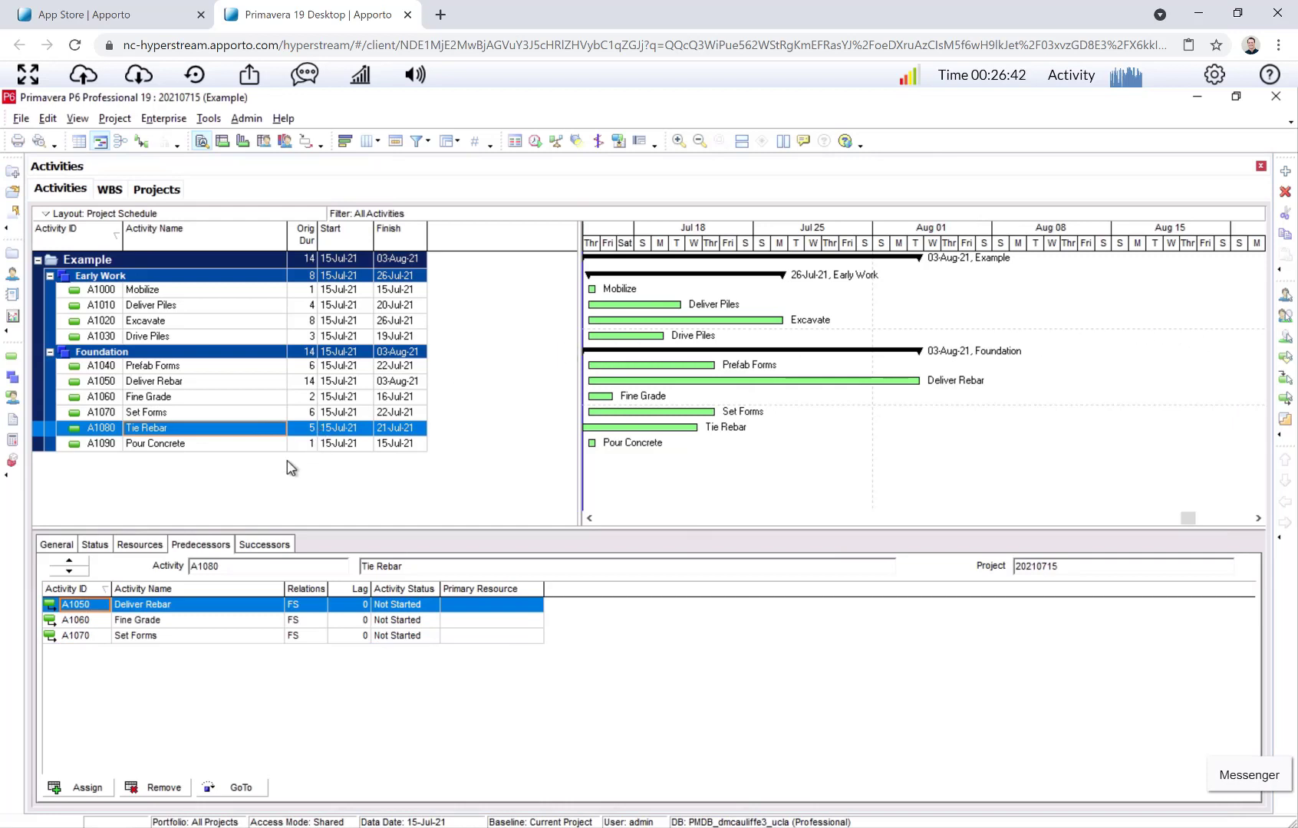
Step: Make Tie Rebar the predecessor of Pour Concrete (A1090)
{"action": "left_click", "coordinate": [232, 446]}
{"action": "left_click", "coordinate": [83, 787]}
{"action": "double_click", "coordinate": [807, 620]}
{"action": "left_click", "coordinate": [1227, 346]}
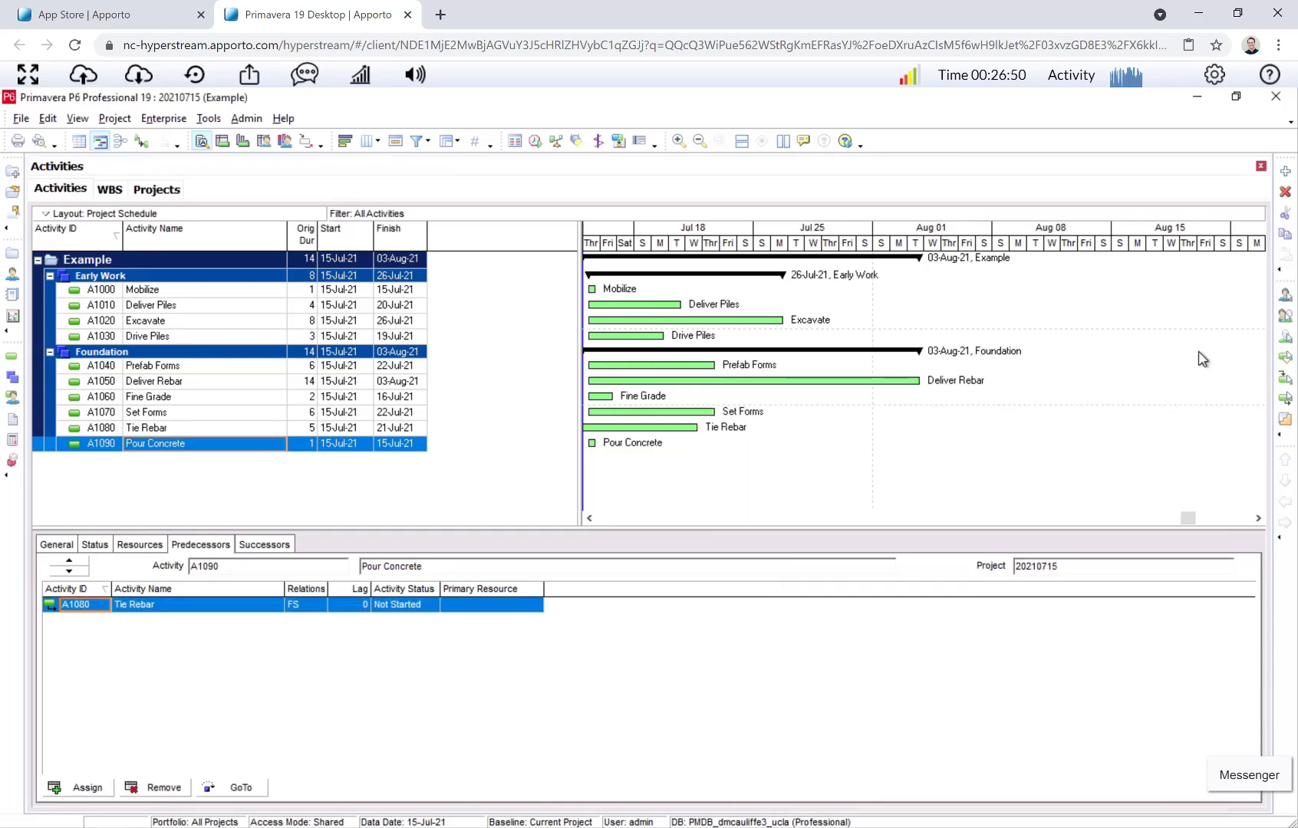
Step: Turn on Relationship Lines so dependency links appear between the Gantt activity bars
{"action": "scroll", "coordinate": [820, 242], "scroll_direction": "left", "scroll_amount": 3}
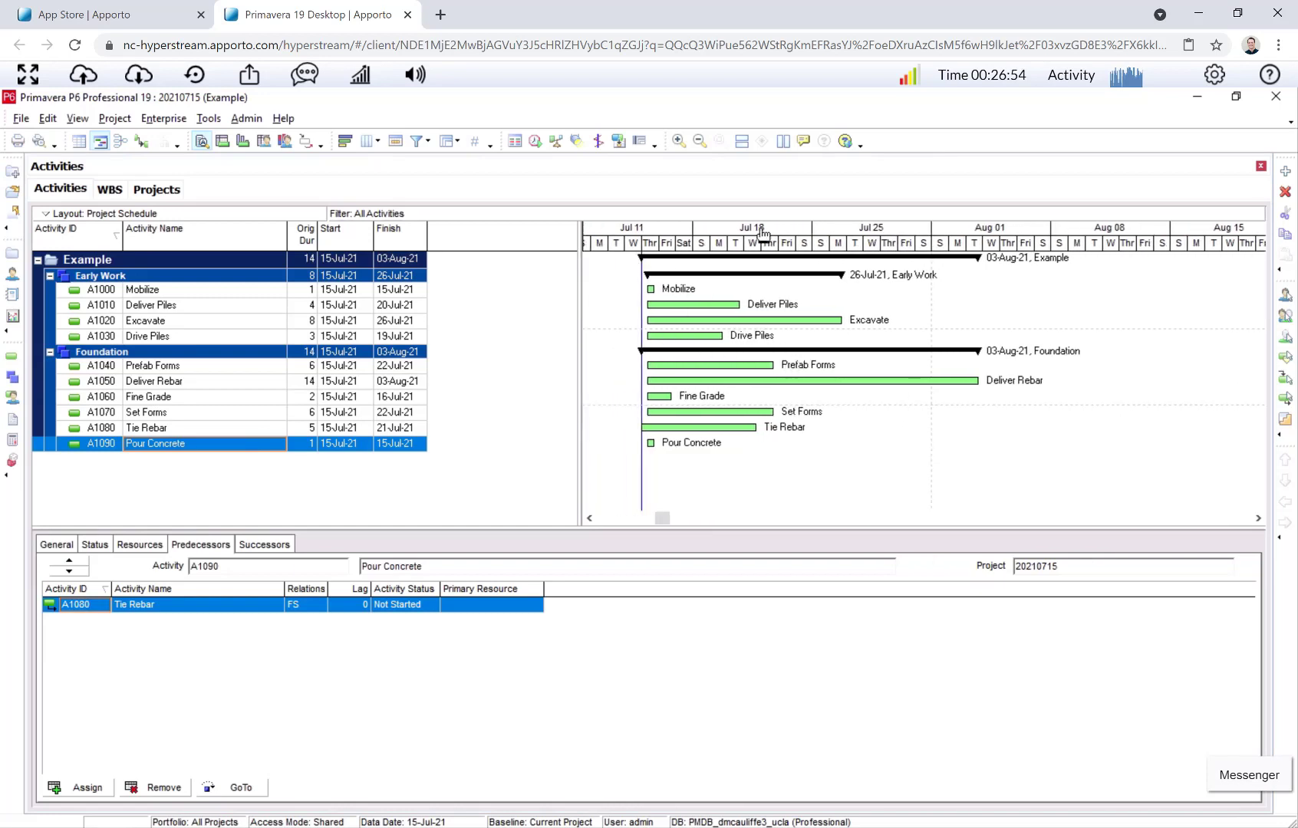
{"action": "scroll", "coordinate": [758, 236], "scroll_direction": "right", "scroll_amount": 1}
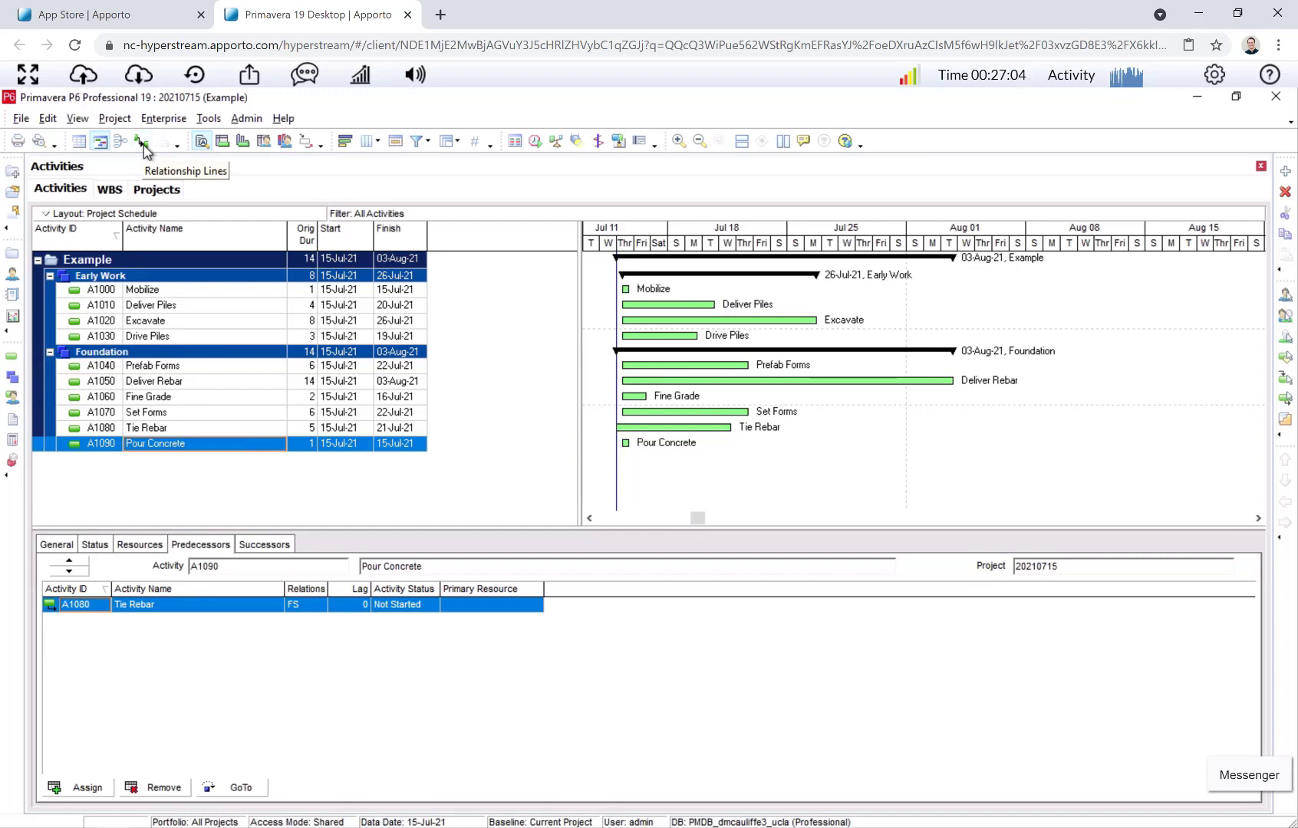
{"action": "left_click", "coordinate": [143, 144]}
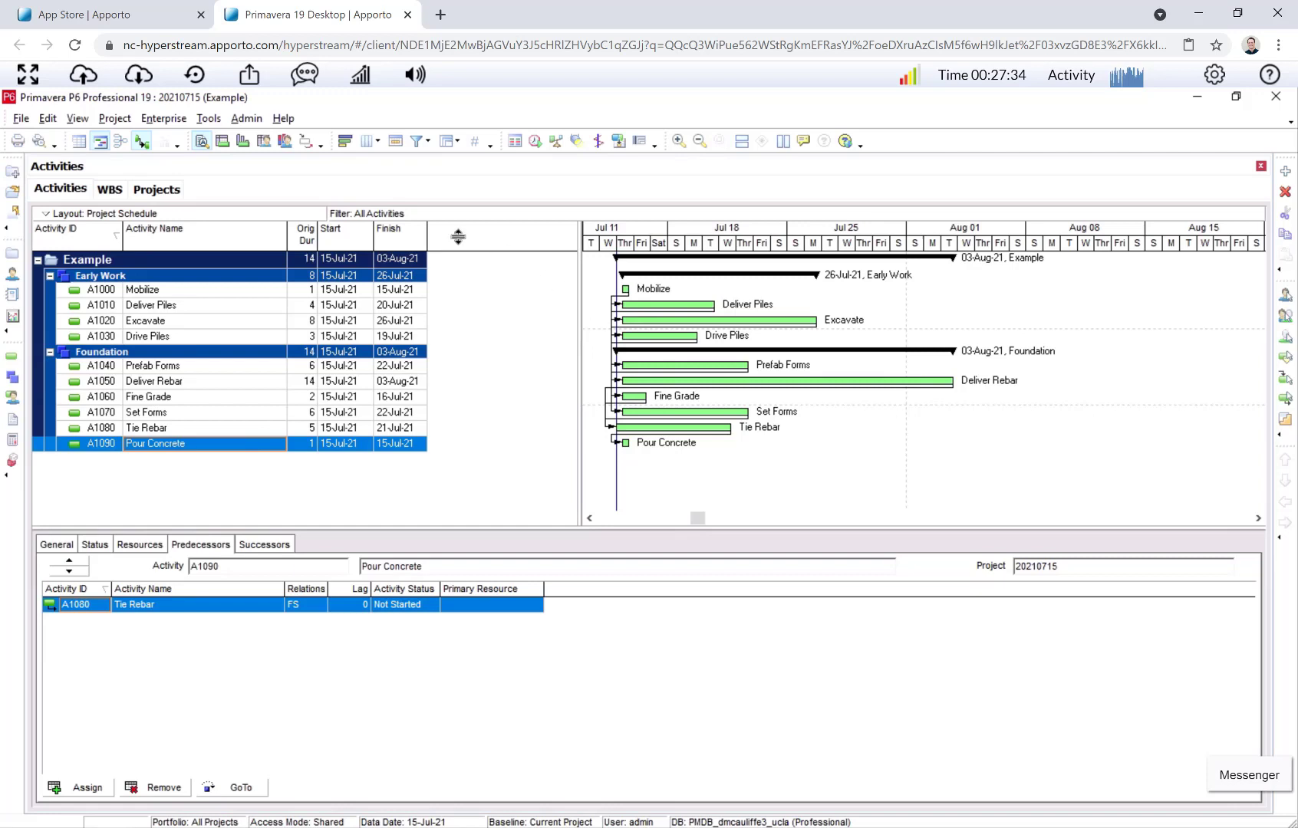
Step: Schedule the Example project into a 24-day plan ending 17-Aug-21, then widen the Gantt chart
{"action": "left_click", "coordinate": [536, 143]}
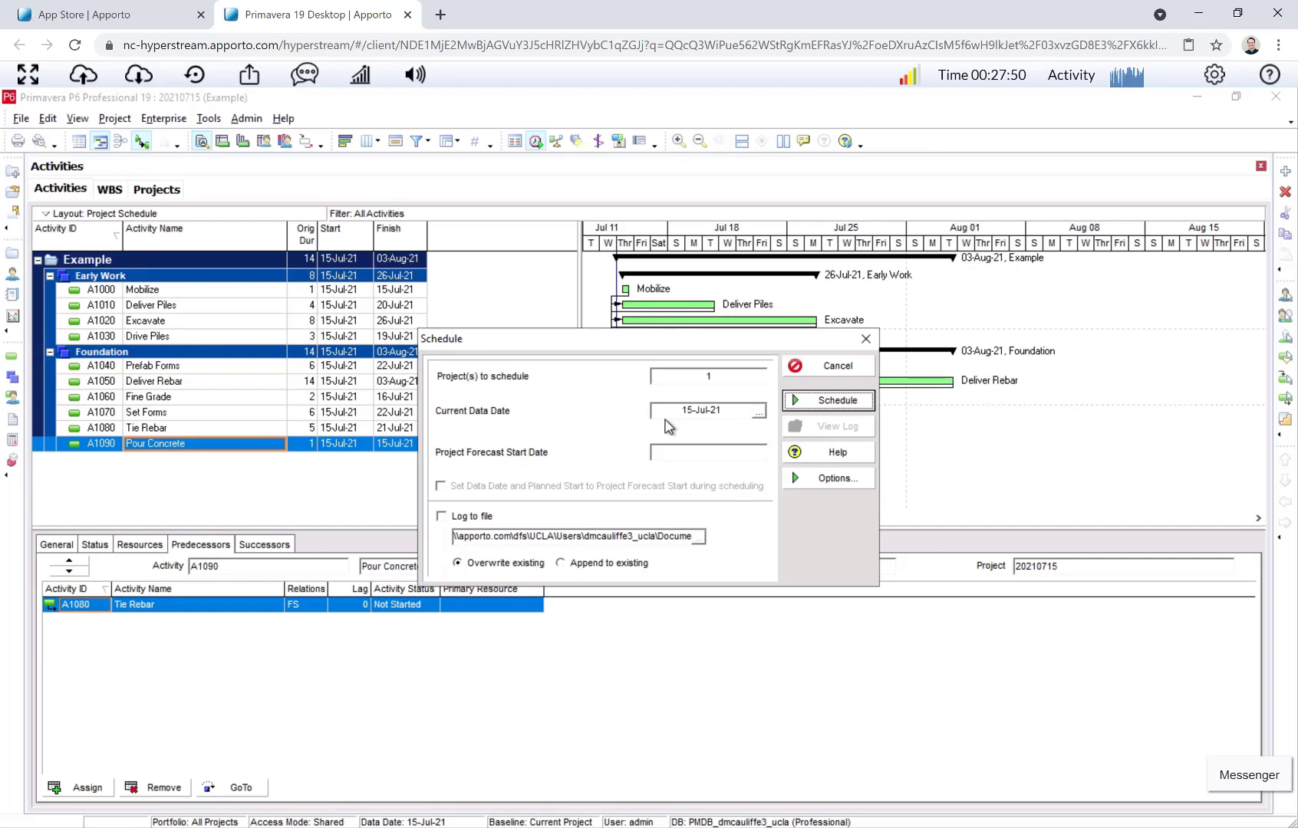
{"action": "left_click", "coordinate": [811, 405]}
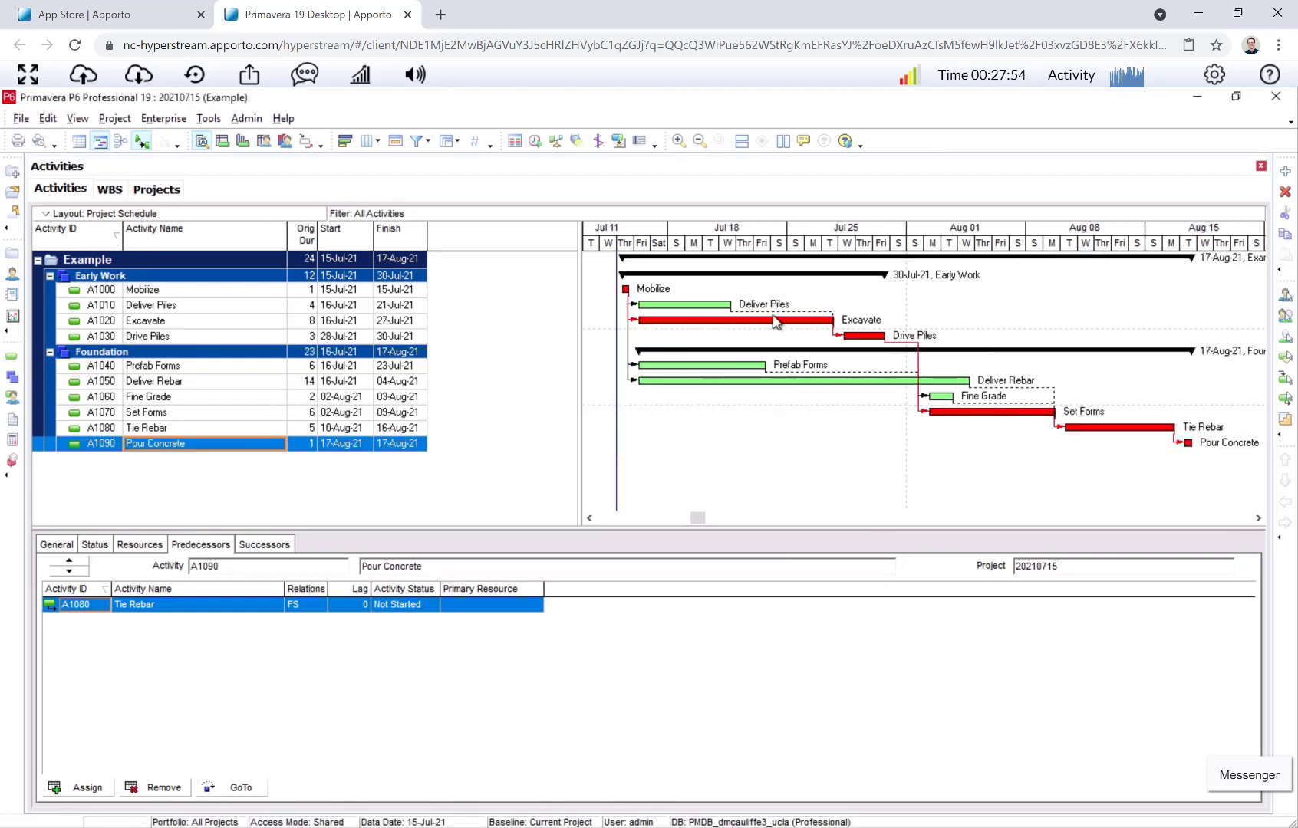
{"action": "left_click_drag", "start_coordinate": [580, 310], "coordinate": [553, 282]}
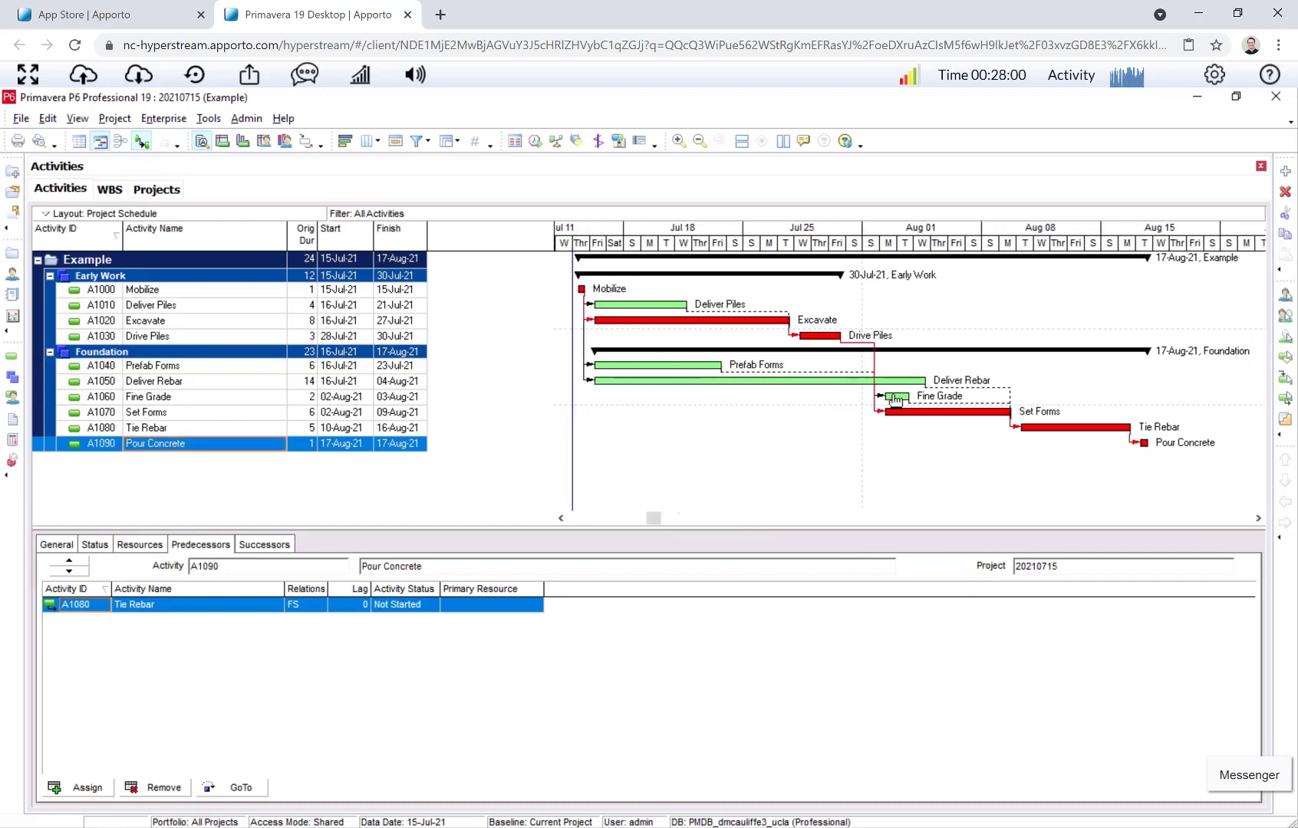
Step: Add a Total Float column after Finish in the activity table, choosing it from an alphabetical column list
{"action": "right_click", "coordinate": [501, 245]}
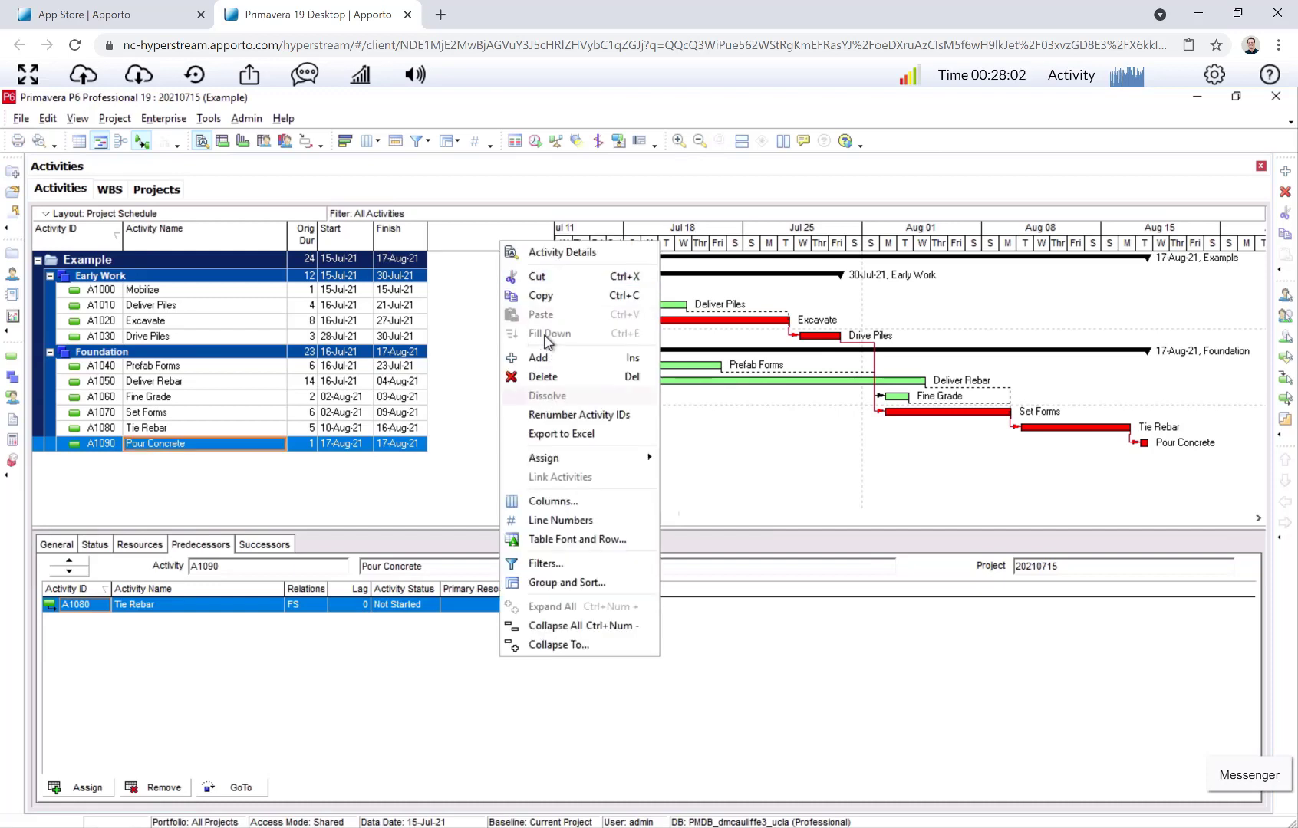
{"action": "left_click", "coordinate": [550, 501]}
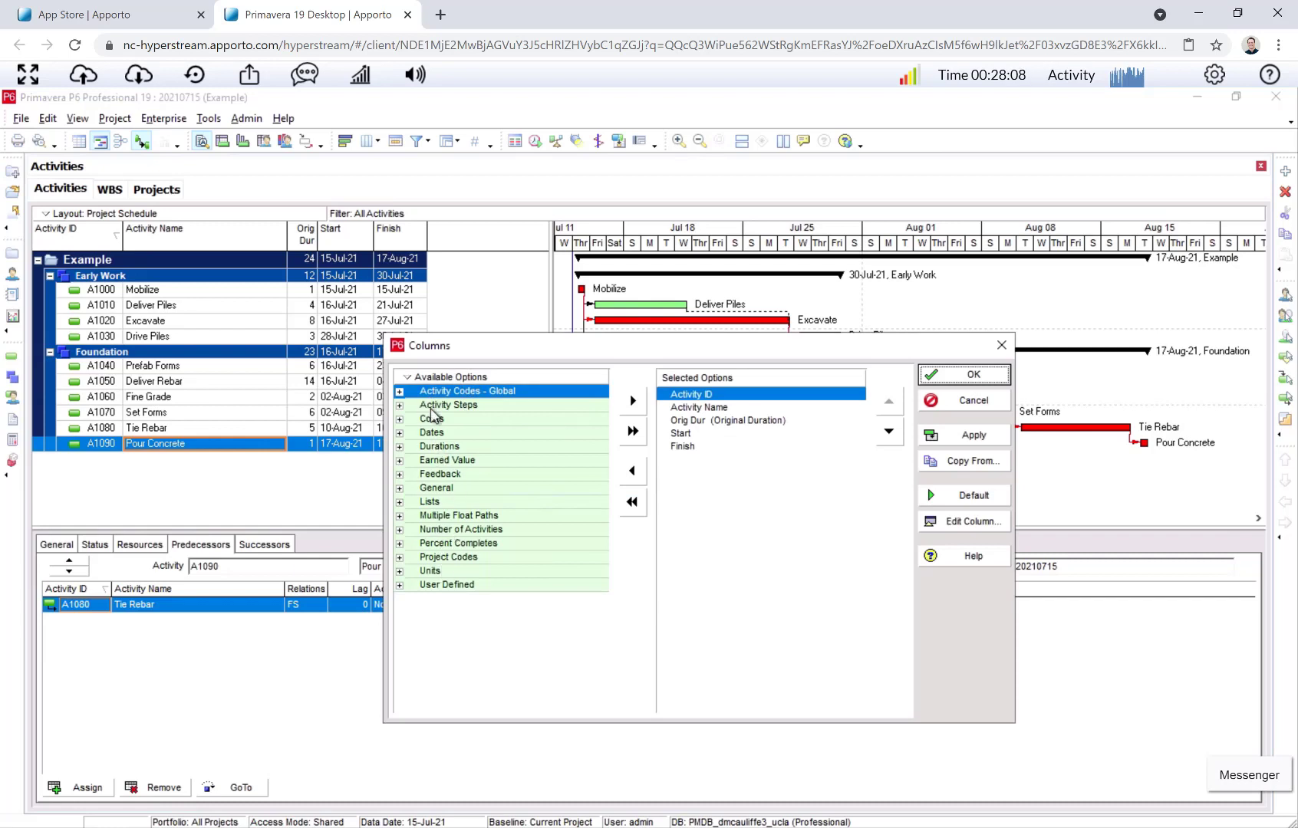
{"action": "right_click", "coordinate": [420, 381]}
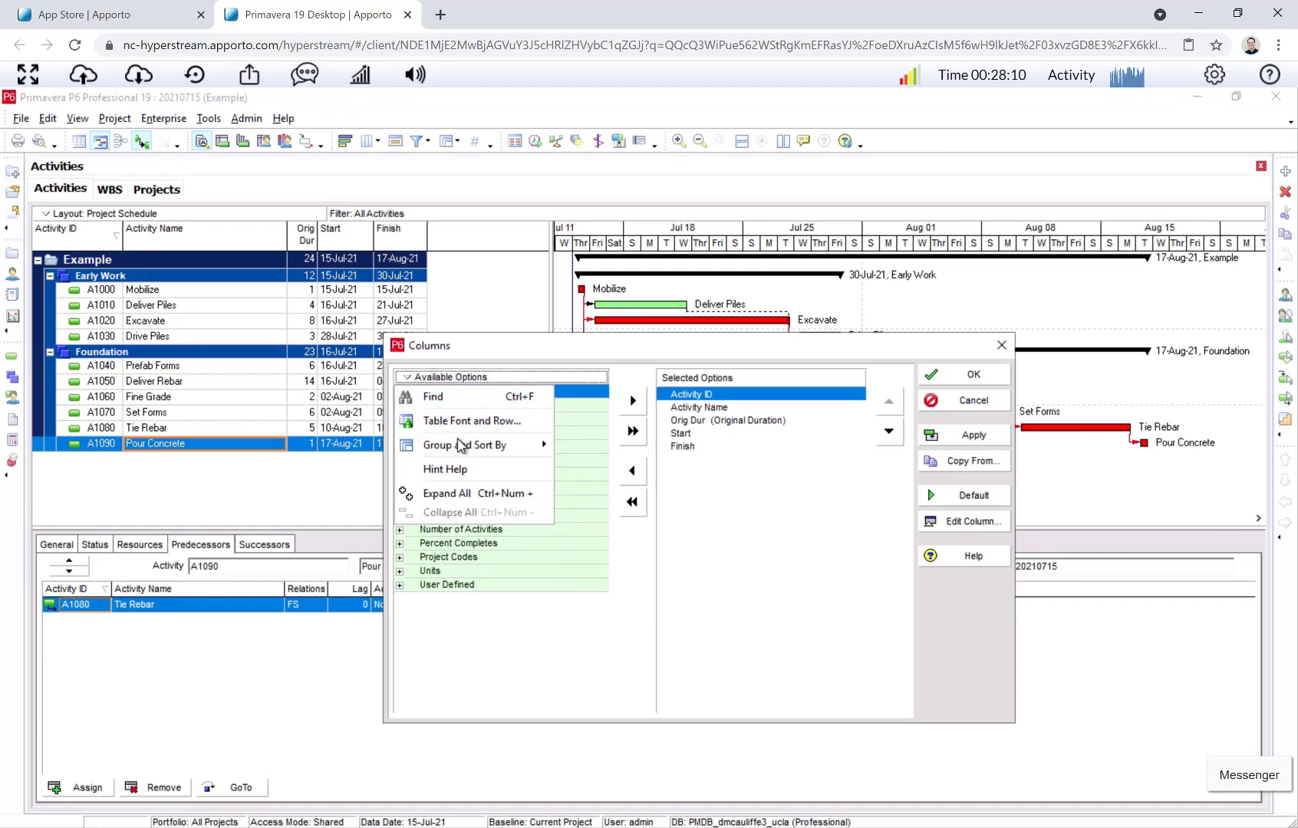
{"action": "mouse_move", "coordinate": [464, 446]}
{"action": "left_click", "coordinate": [596, 473]}
{"action": "left_click_drag", "start_coordinate": [605, 411], "coordinate": [594, 663]}
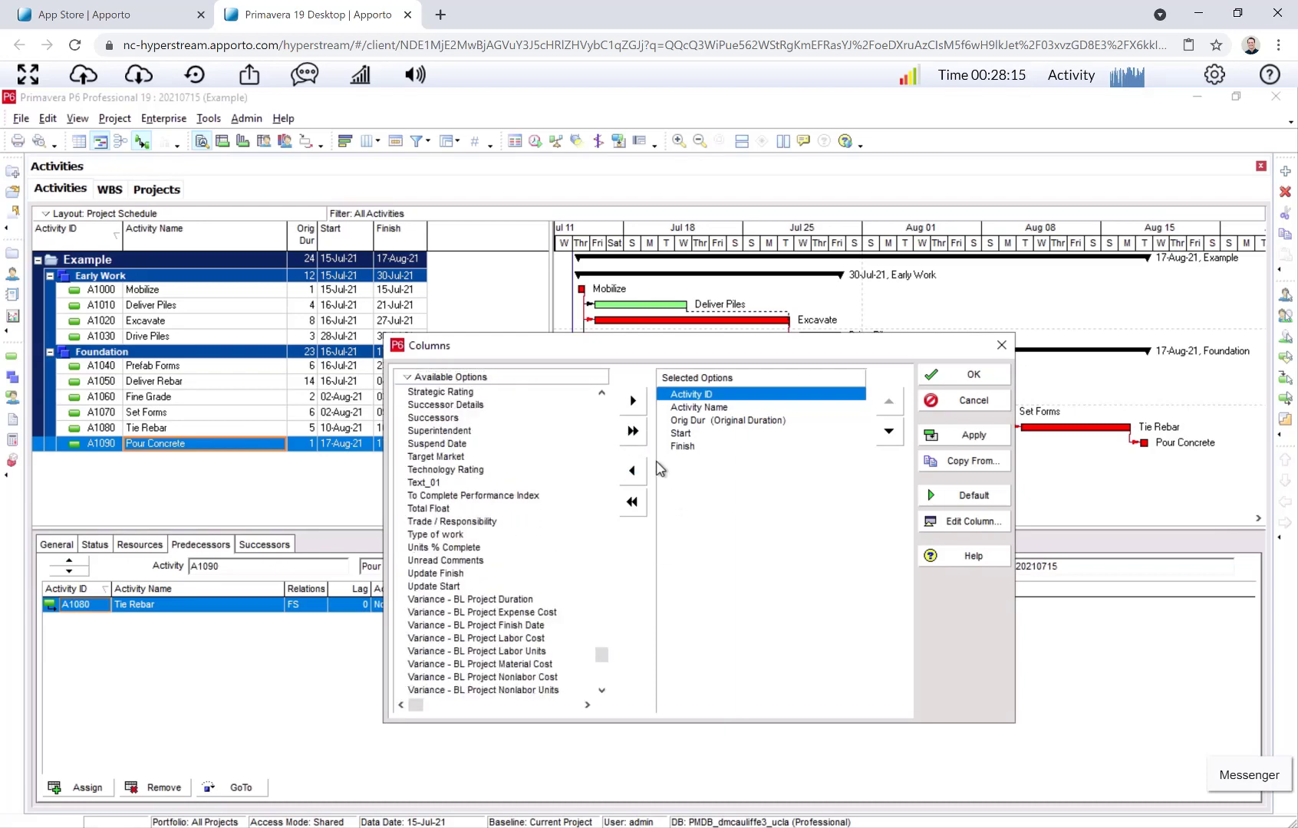
{"action": "left_click", "coordinate": [452, 508]}
{"action": "left_click", "coordinate": [710, 446]}
{"action": "left_click", "coordinate": [971, 375]}
{"action": "left_click_drag", "start_coordinate": [550, 297], "coordinate": [517, 323]}
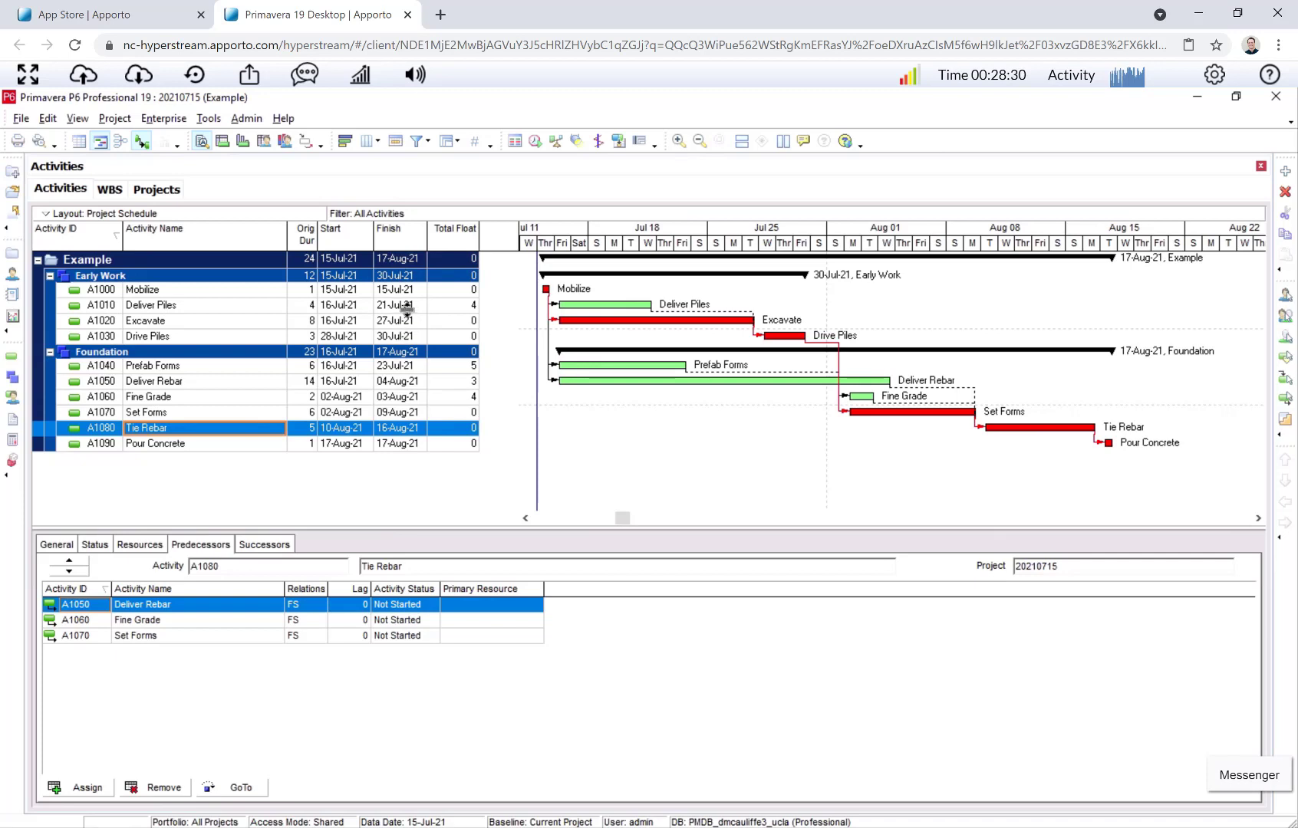
{"action": "left_click_drag", "start_coordinate": [401, 302], "coordinate": [408, 371]}
{"action": "left_click", "coordinate": [410, 370]}
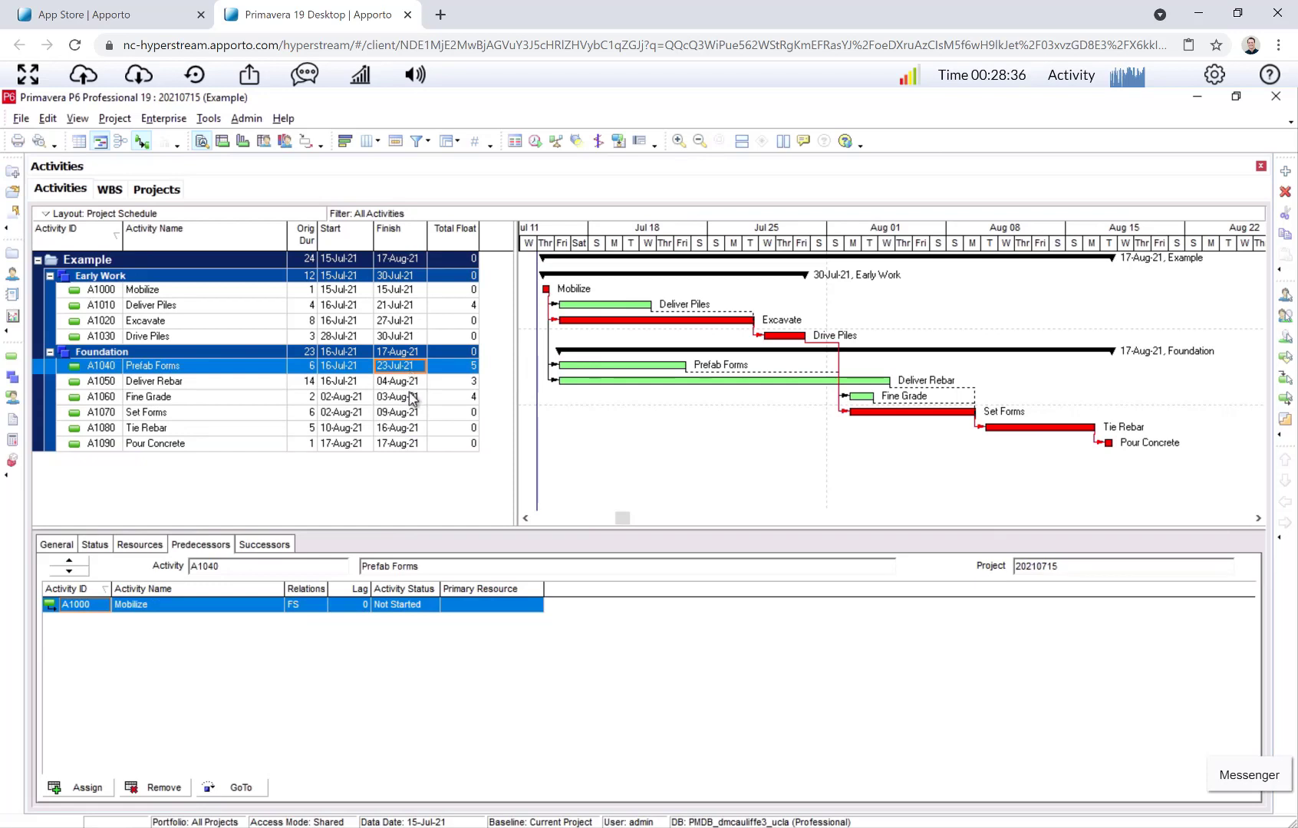
{"action": "left_click", "coordinate": [412, 385]}
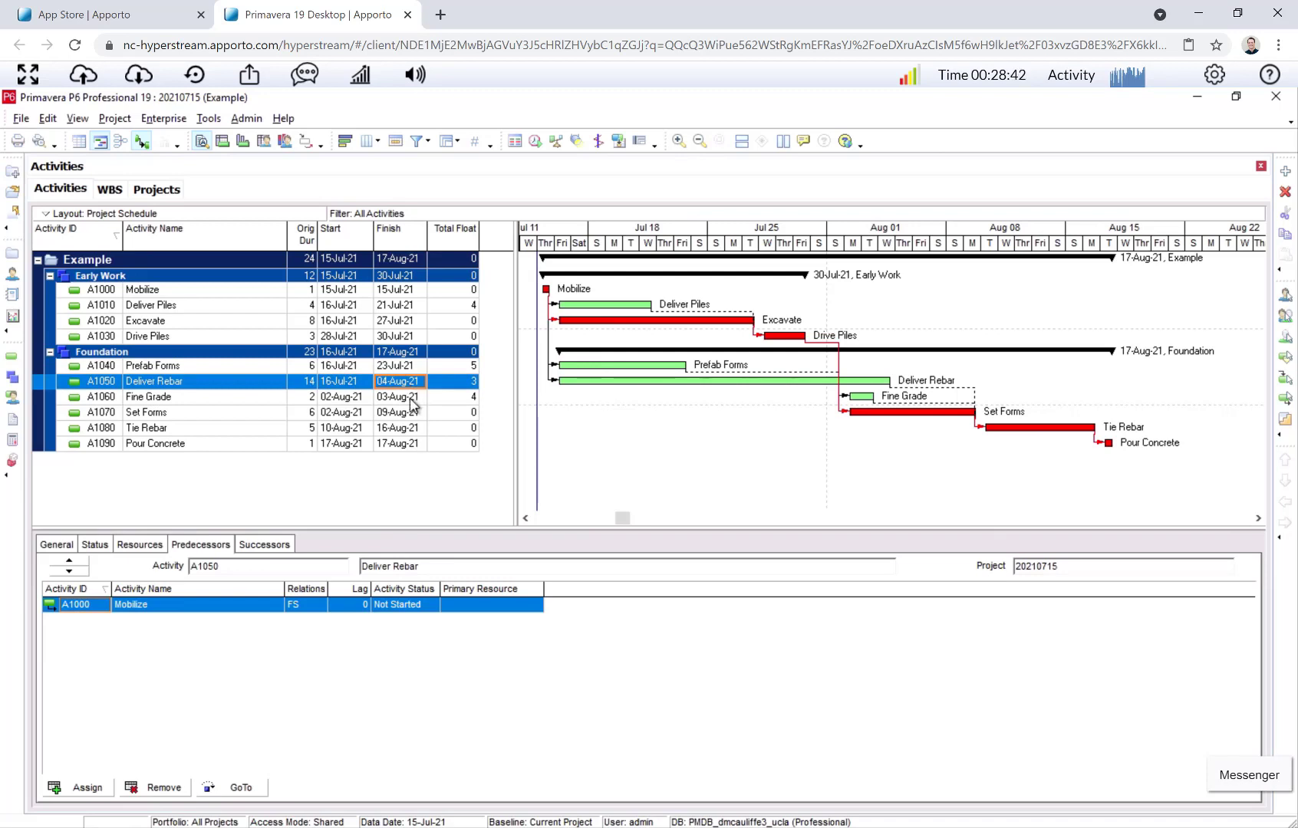
{"action": "left_click", "coordinate": [413, 397]}
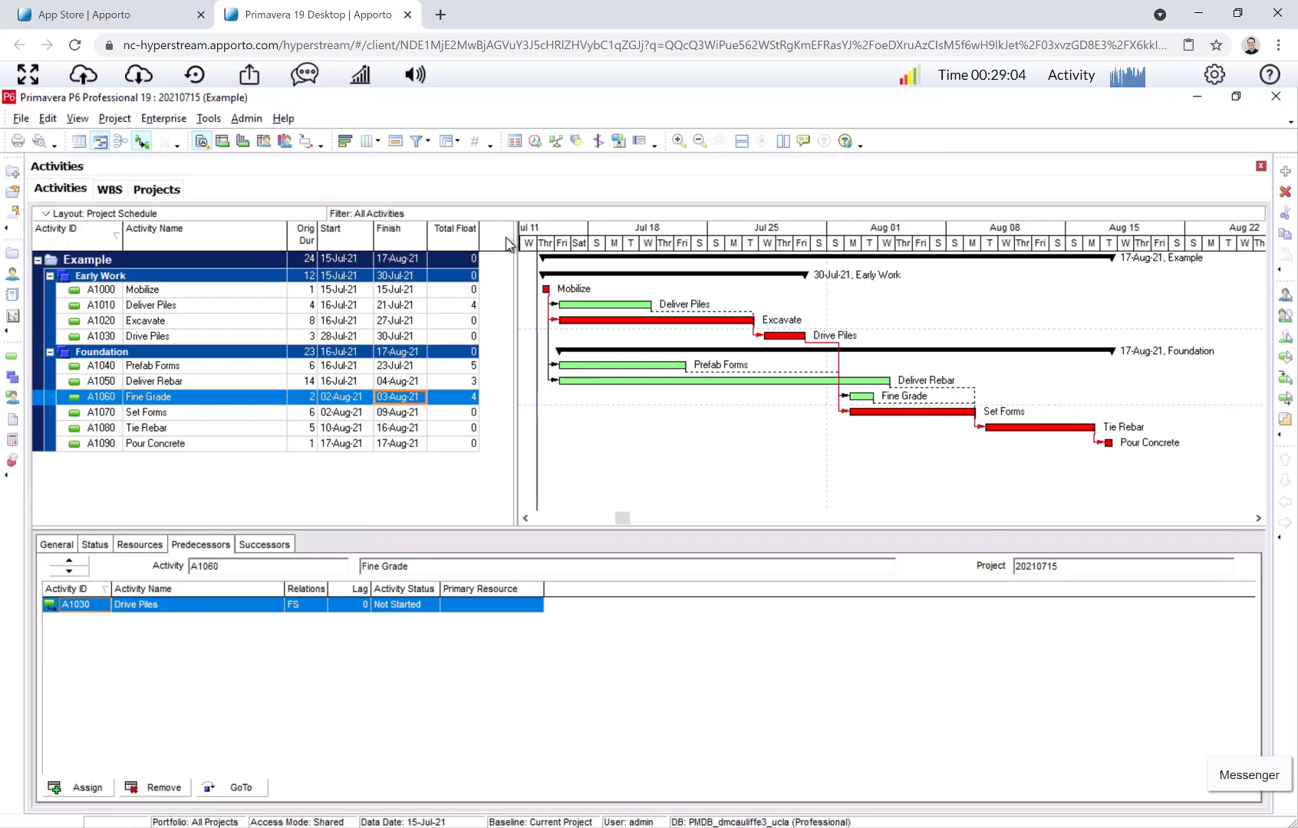
{"action": "left_click_drag", "start_coordinate": [512, 240], "coordinate": [492, 240]}
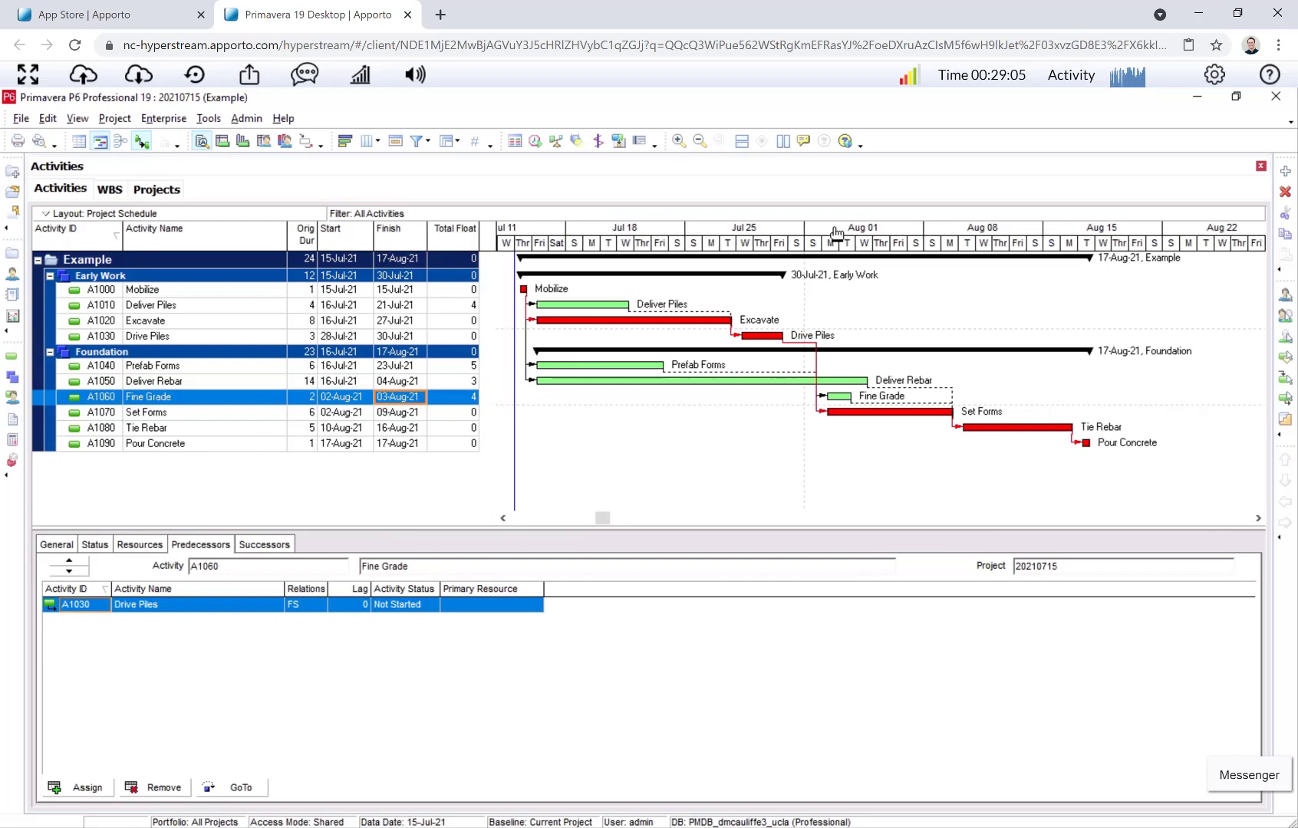
{"action": "left_click", "coordinate": [171, 259]}
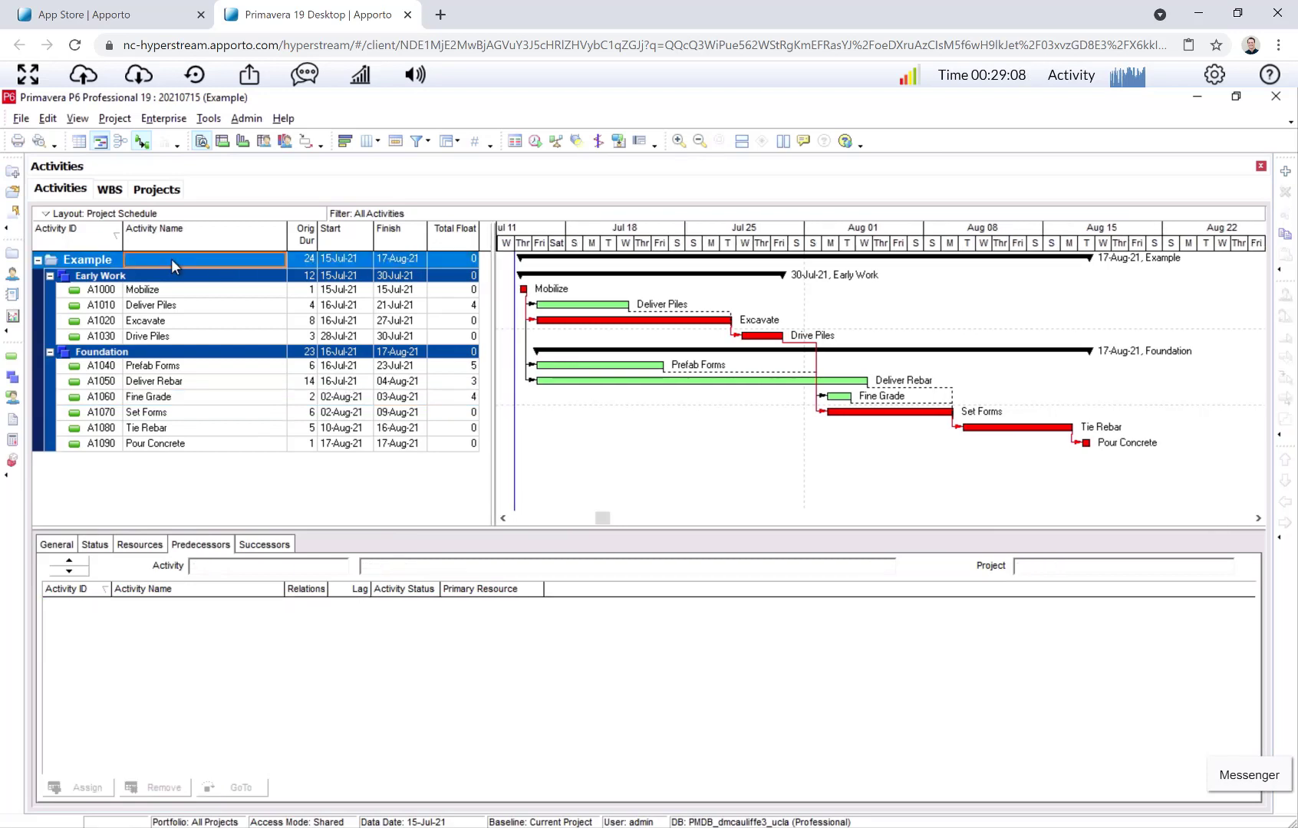